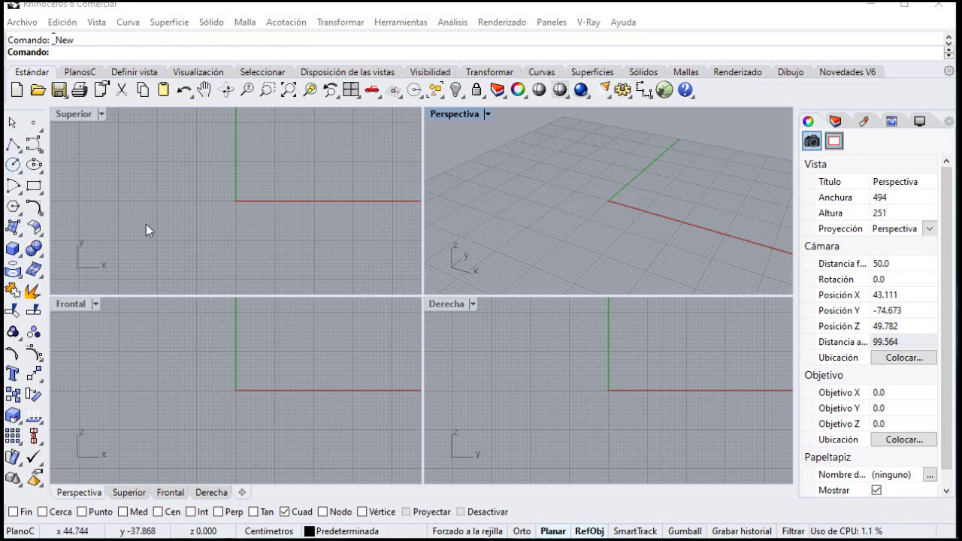
Draw a 4 by 2 cm rectangle from its centre near the origin in the Superior viewport
click(34, 187)
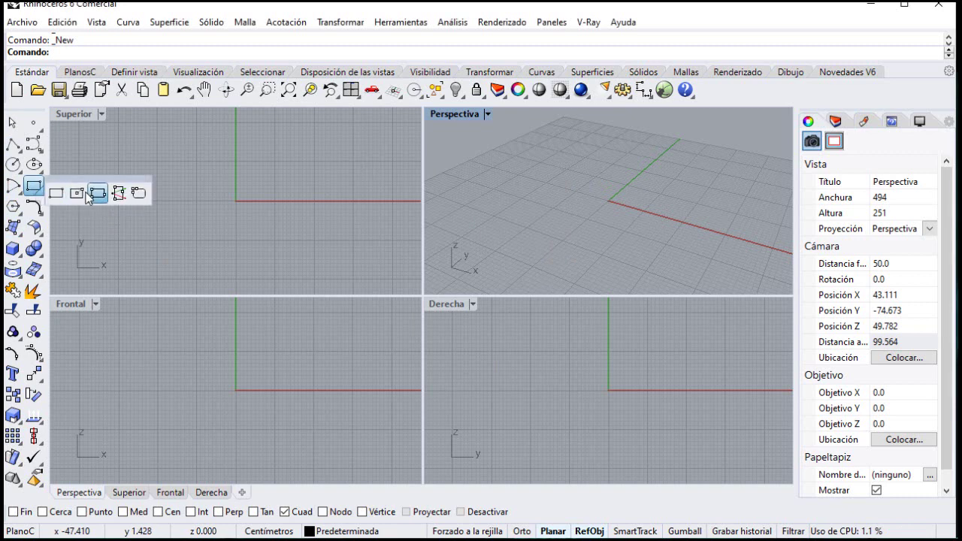
click(77, 194)
click(226, 182)
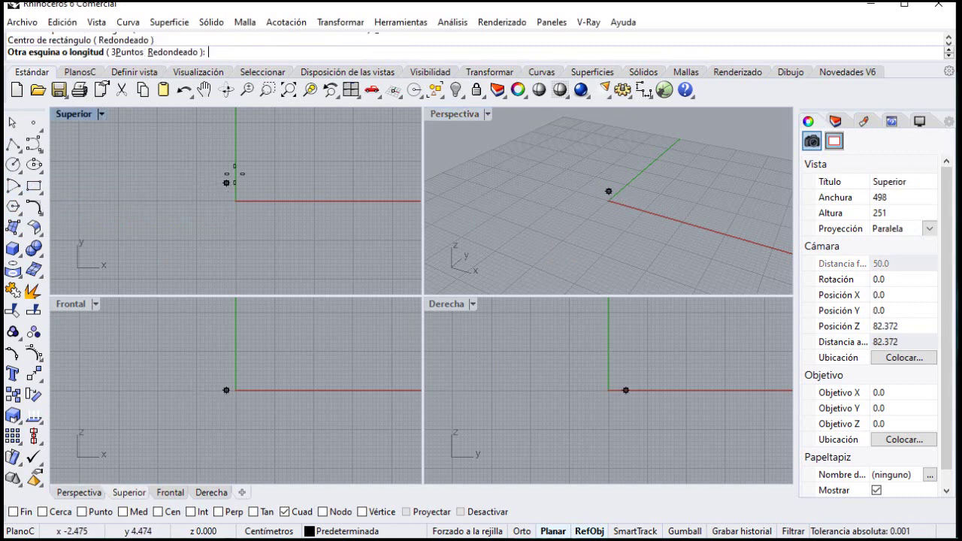
text(4)
key(Return)
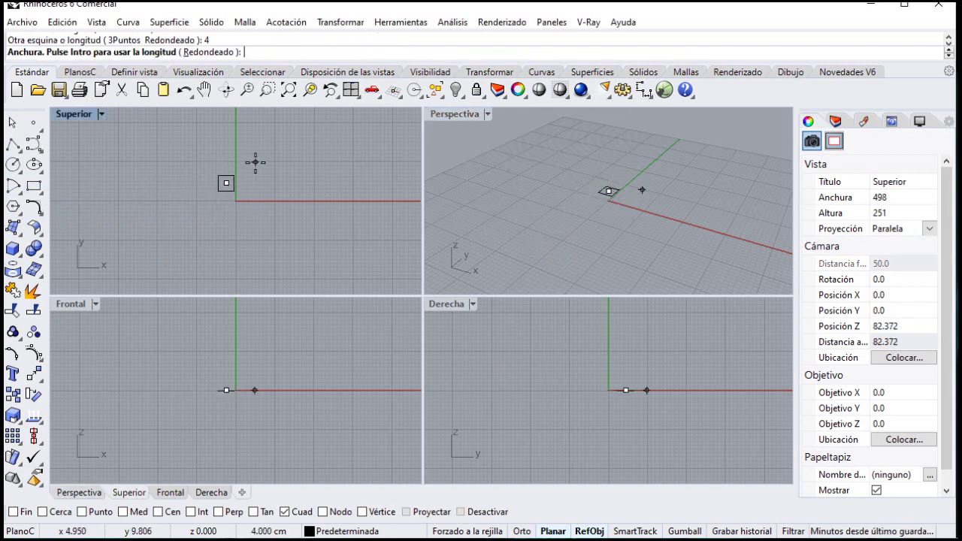
text(2)
key(Return)
scroll(240, 180, up, 3)
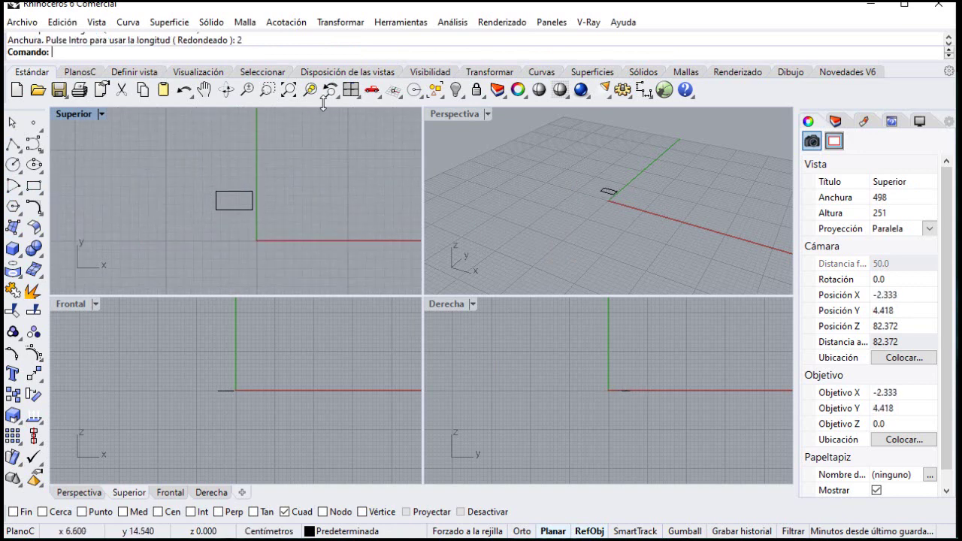
click(287, 89)
scroll(277, 193, down, 3)
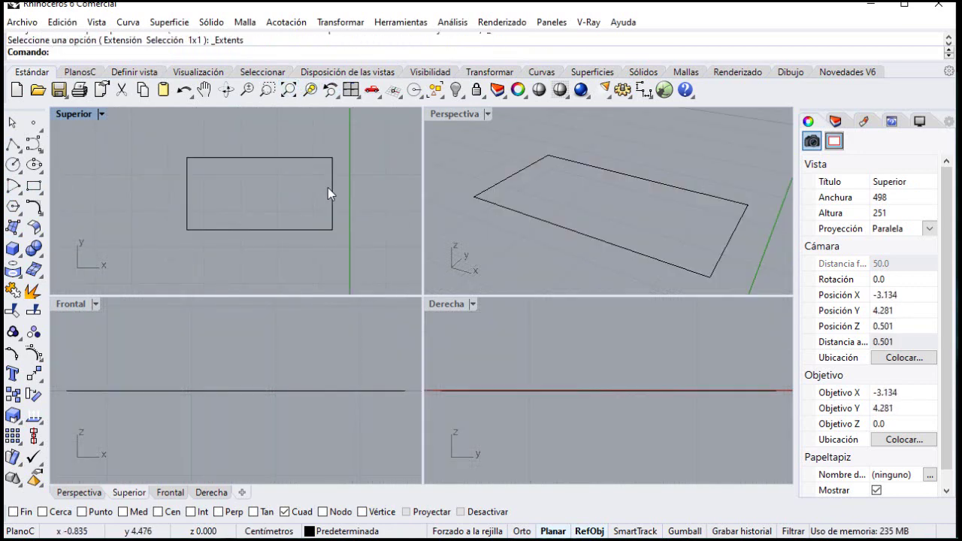
Fillet all the rectangle's corners with a radius of 0.8 cm
click(33, 207)
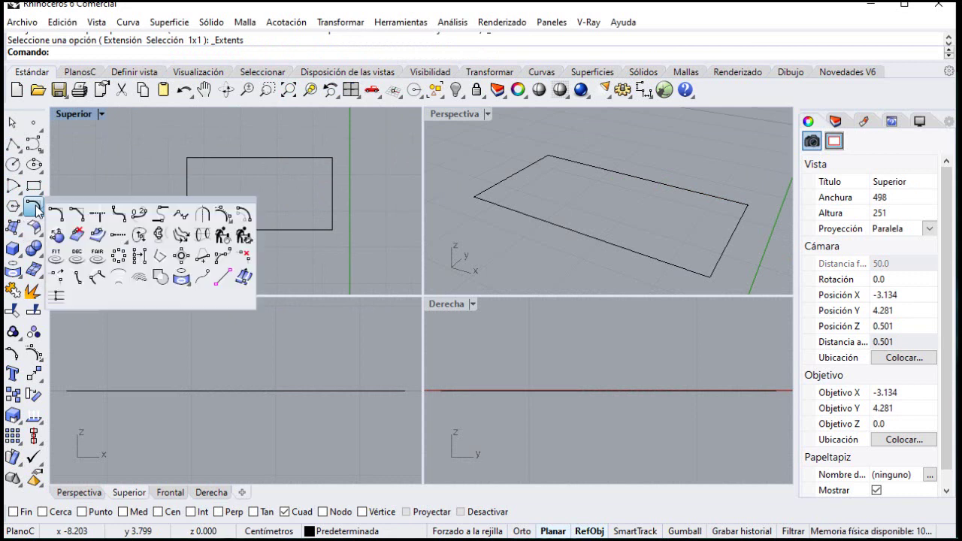
click(121, 210)
click(222, 158)
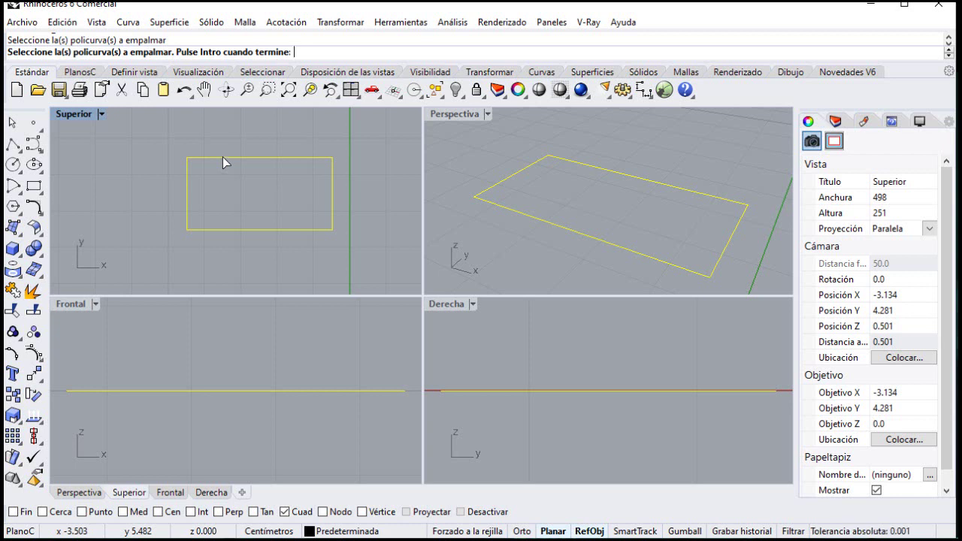
key(Return)
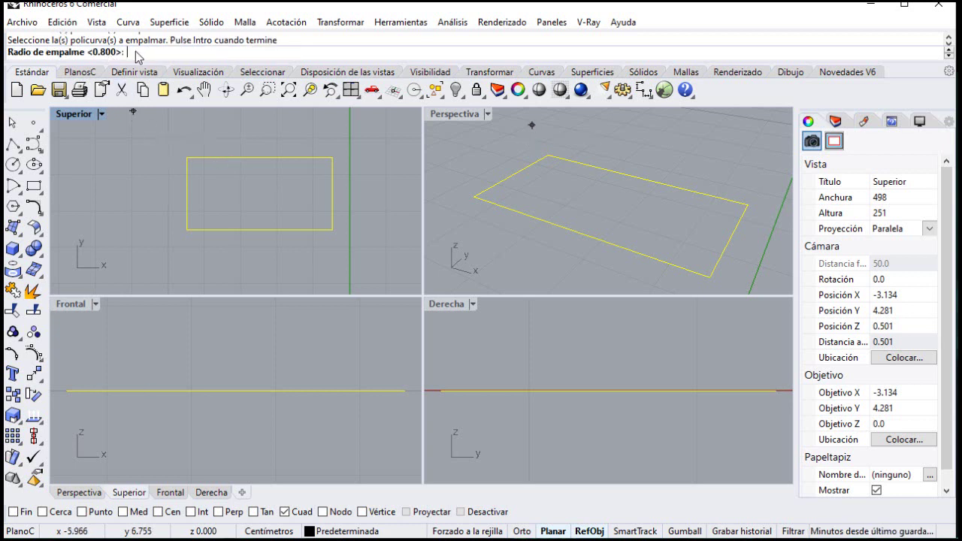
text(.8)
key(Return)
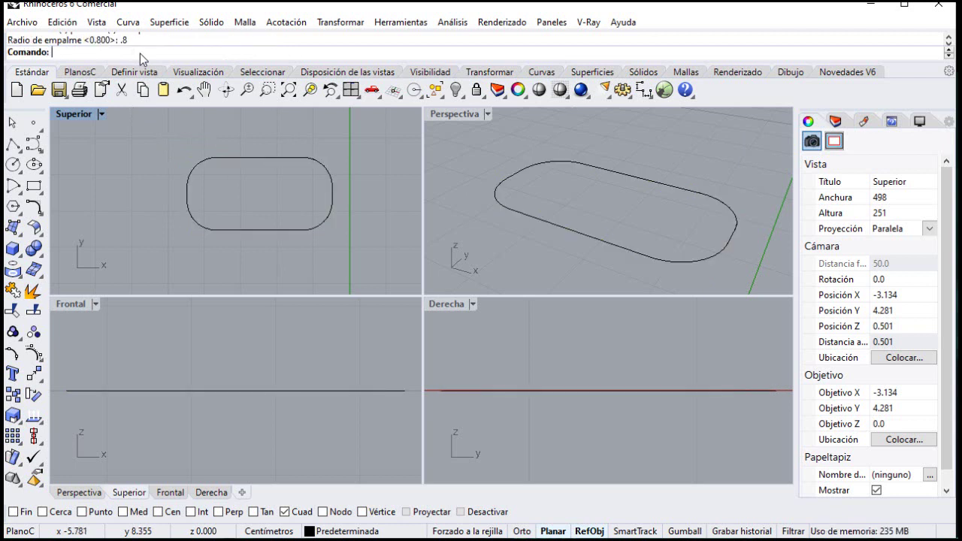
Extrude the rounded rectangle 2.3 cm upward as an open wall, with the Sólido option set to No
click(496, 201)
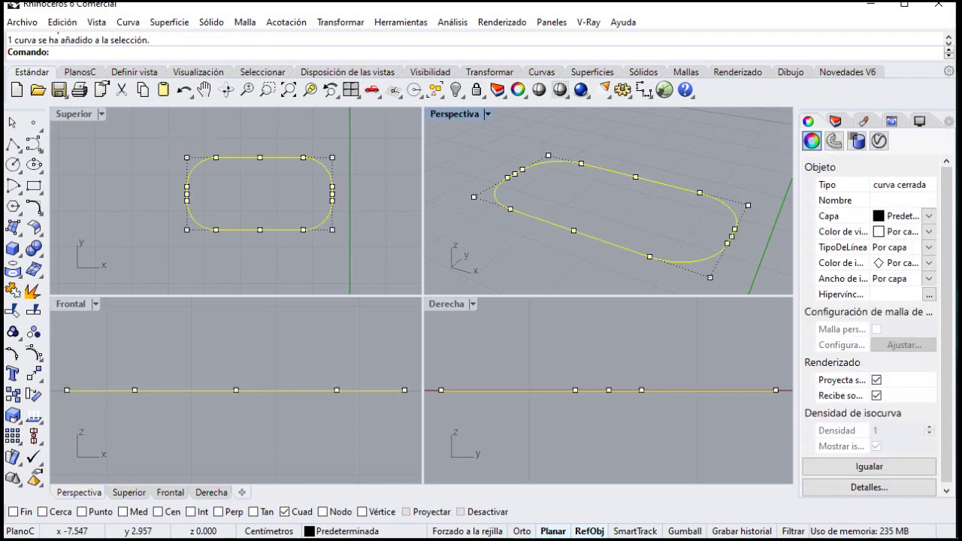
click(19, 256)
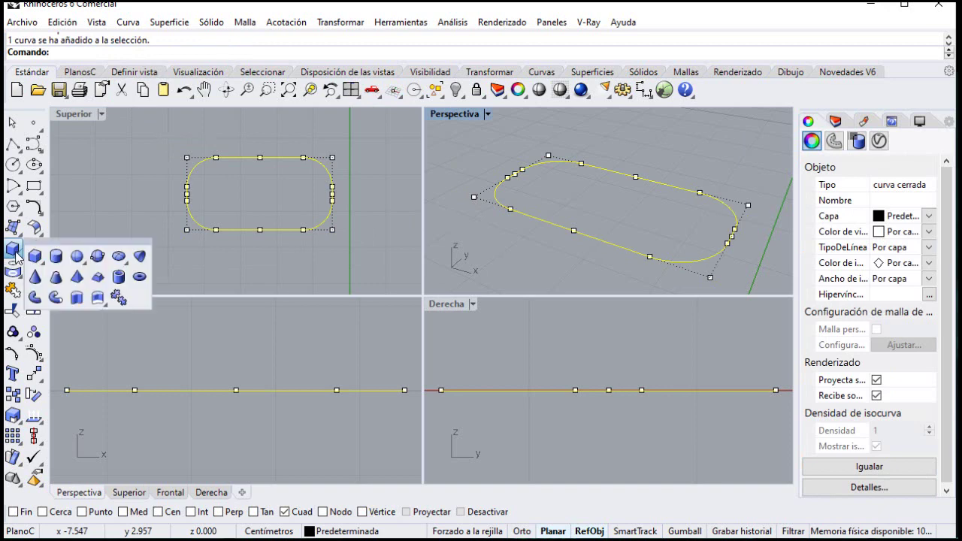
click(77, 299)
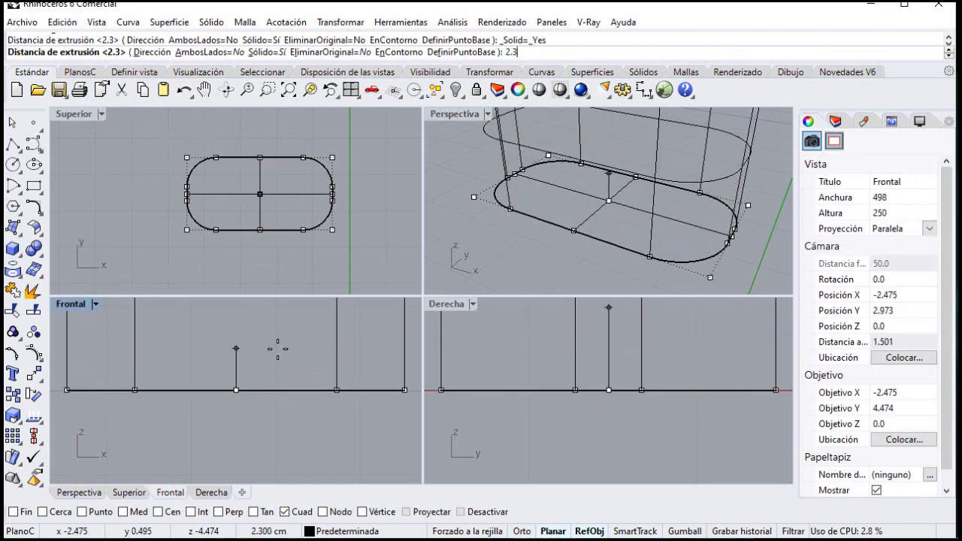
key(Return)
key(Return)
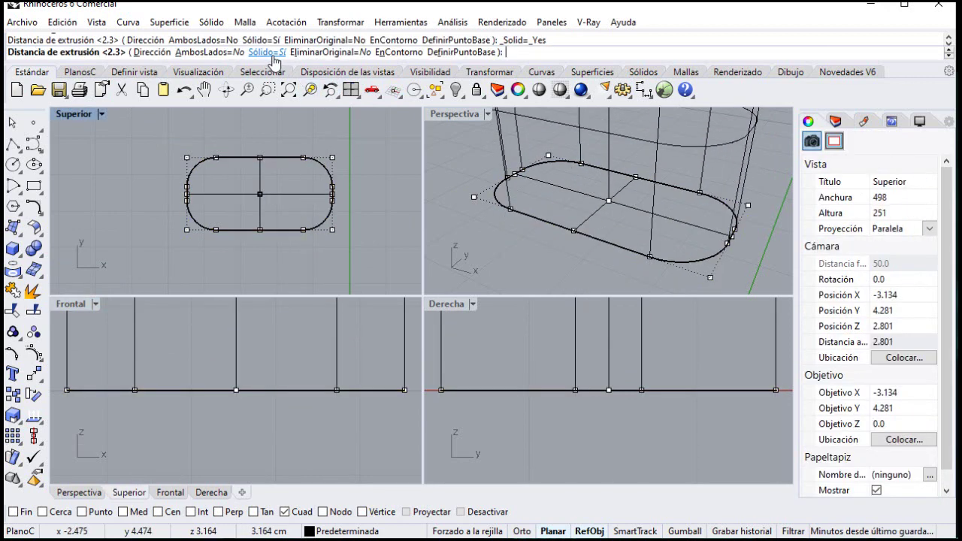
click(275, 62)
key(Return)
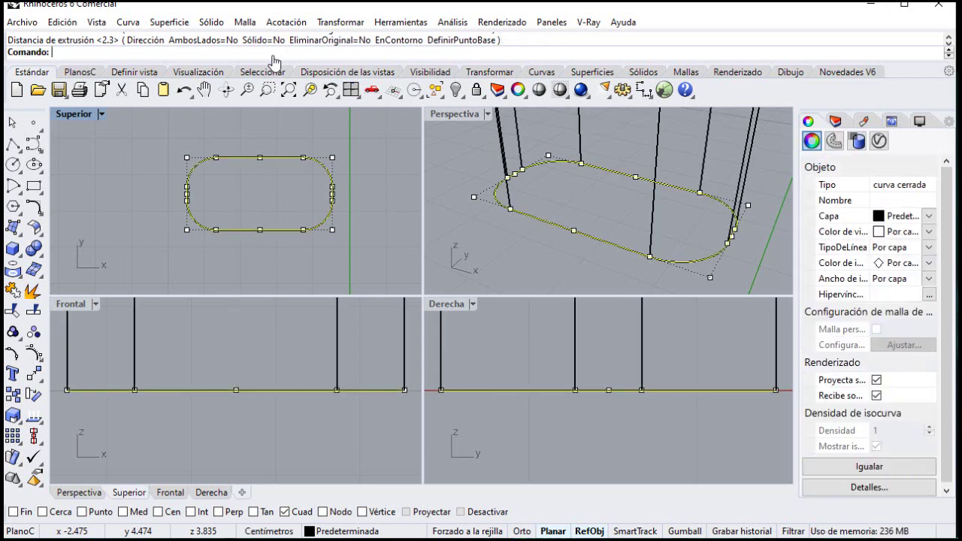
Set the Perspectiva viewport to shaded display
click(454, 113)
click(492, 170)
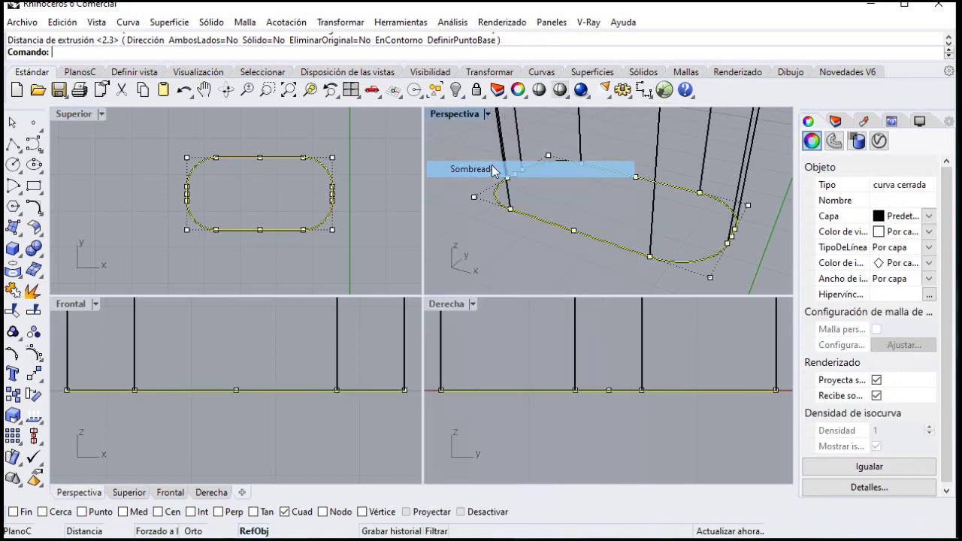
scroll(644, 154, down, 5)
mouse_move(644, 154)
right_down()
mouse_move(658, 229)
mouse_move(669, 204)
mouse_move(627, 201)
right_up()
Close the base of the extrusion with a planar surface made from the rounded outline curve
click(511, 242)
right_drag(511, 241, 628, 240)
click(614, 242)
click(620, 256)
click(628, 240)
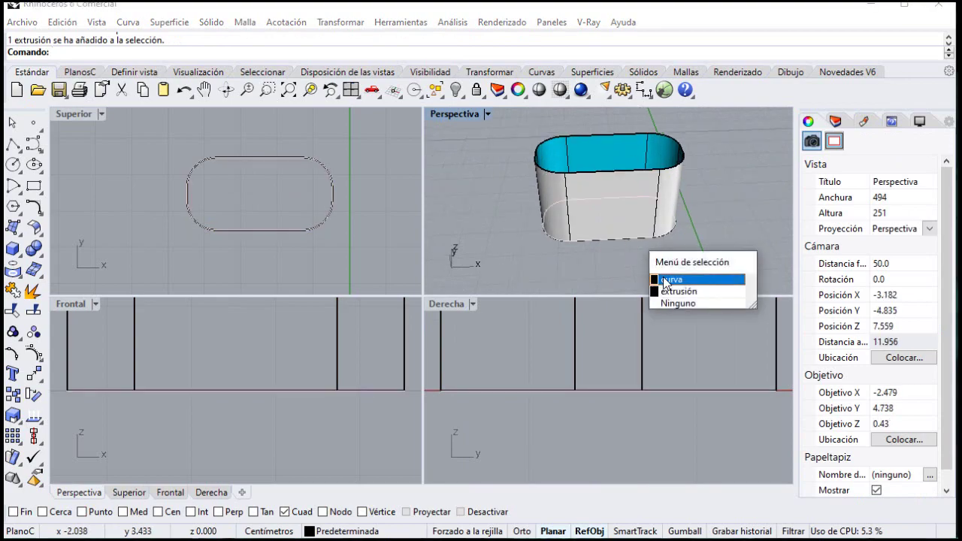
click(663, 277)
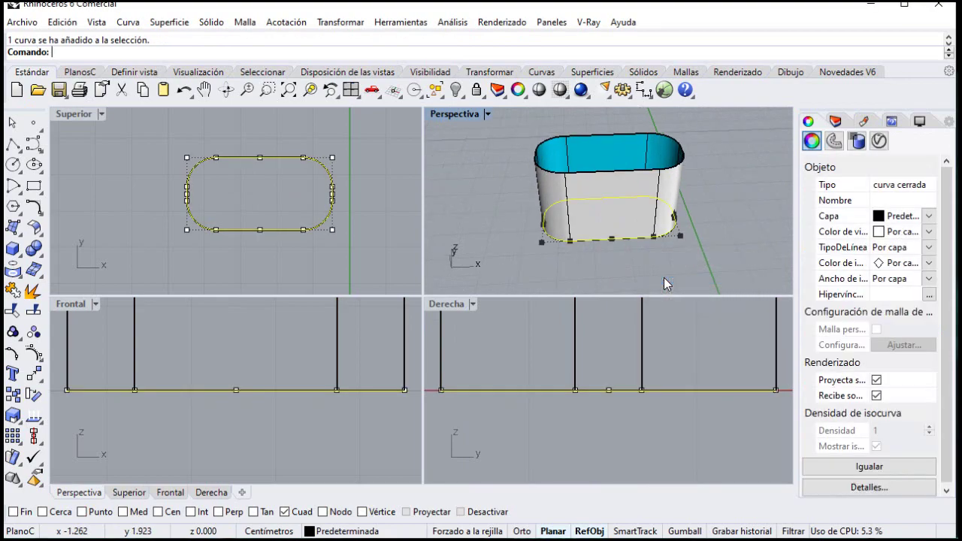
click(15, 228)
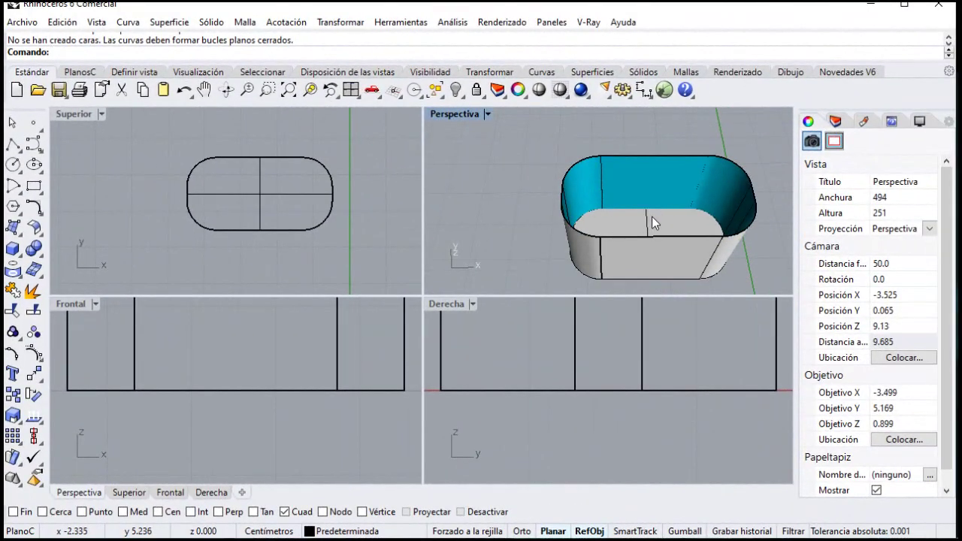
Copy the base surface and its outline curve 2.3 cm straight up to the top edge of the wall, using the quadrant snap
click(617, 220)
scroll(571, 402, down, 2)
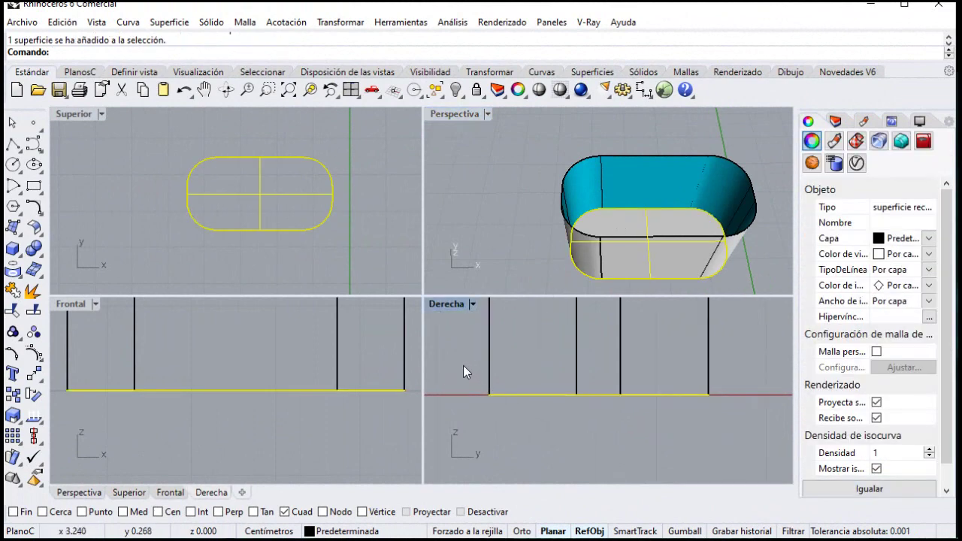
drag(462, 366, 723, 430)
click(33, 394)
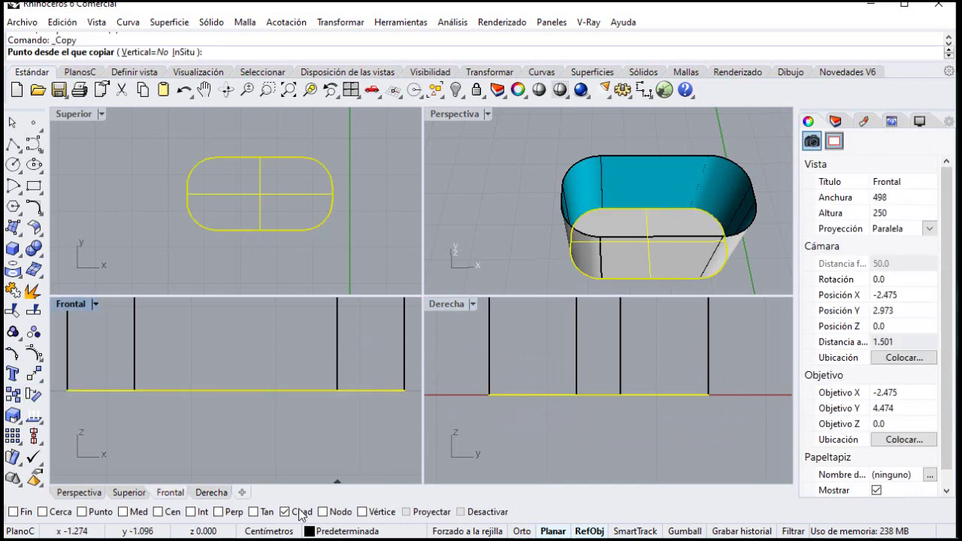
click(492, 398)
scroll(552, 398, down, 5)
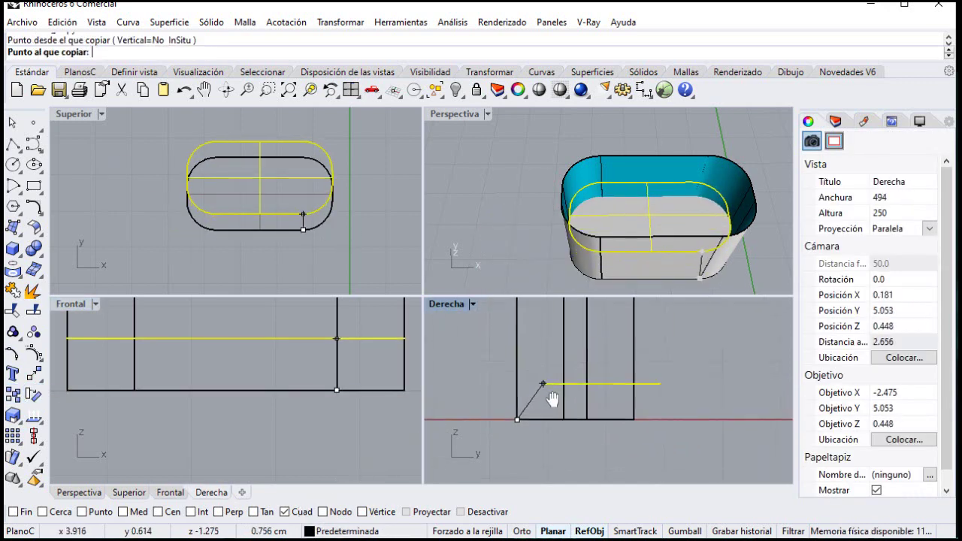
right_drag(552, 398, 565, 442)
click(531, 329)
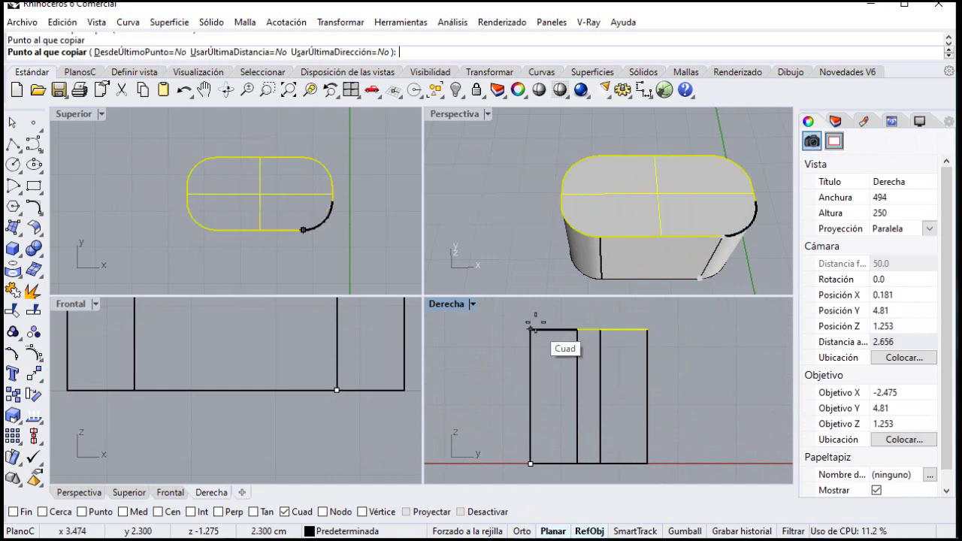
key(Return)
scroll(521, 235, down, 5)
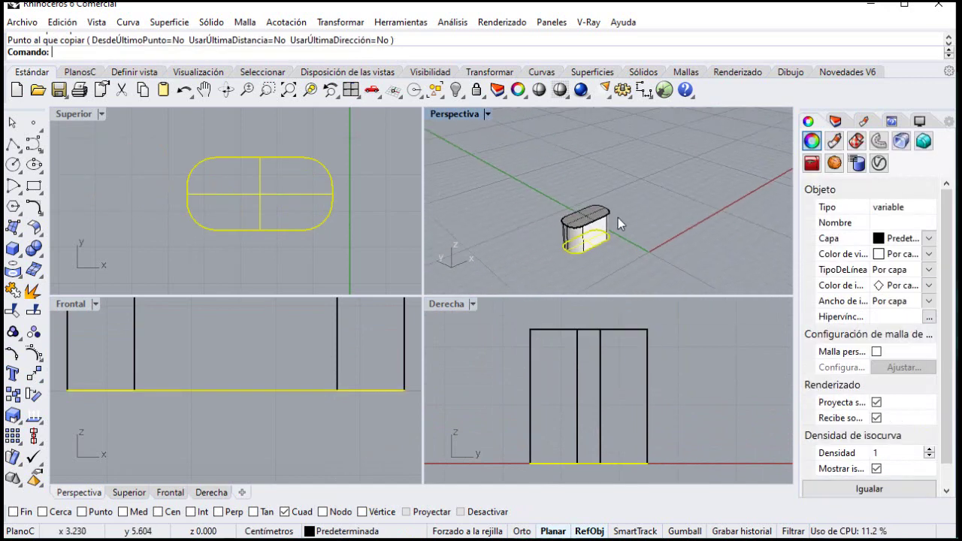
scroll(579, 233, up, 1)
key(Escape)
scroll(579, 219, up, 2)
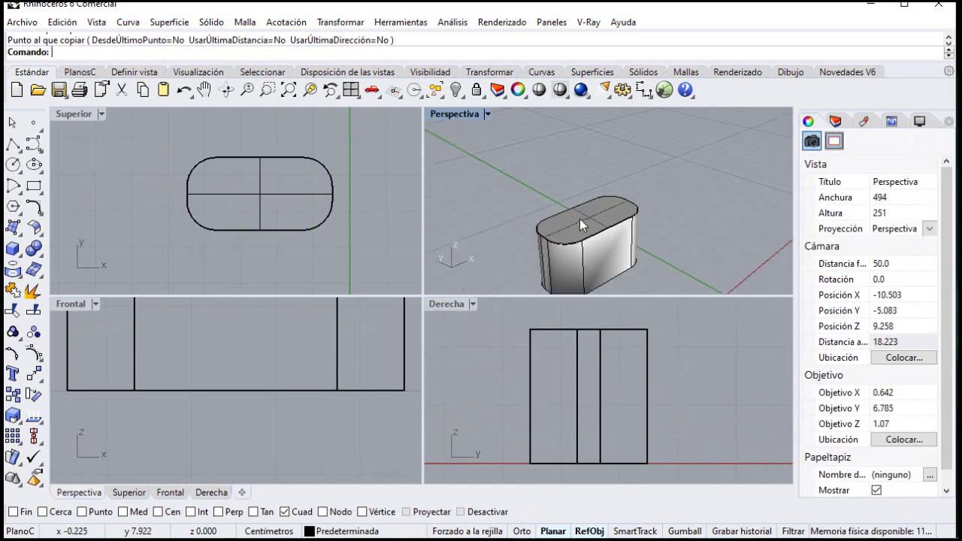
Copy the outline curve at the top of the body 0.7 cm straight up
click(587, 228)
click(676, 221)
scroll(616, 226, up, 1)
click(616, 226)
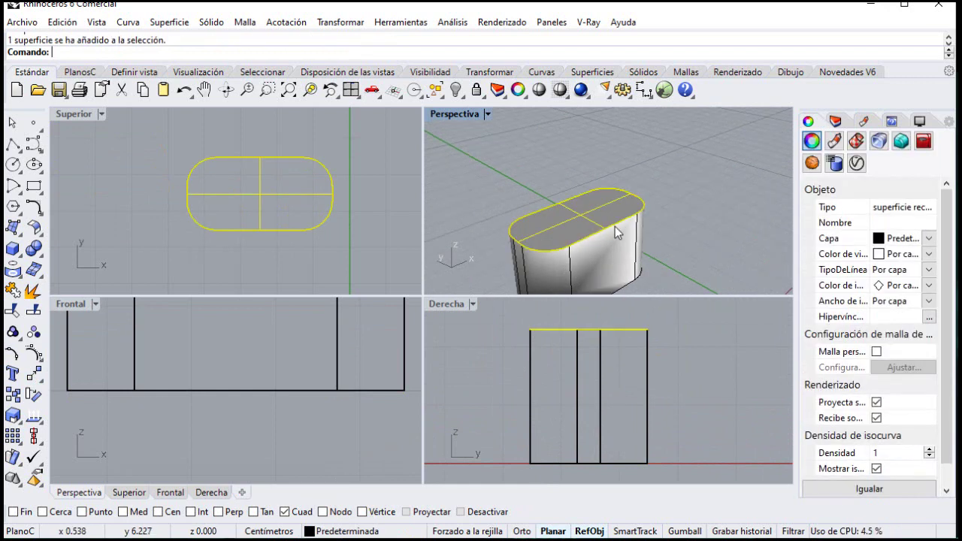
click(645, 200)
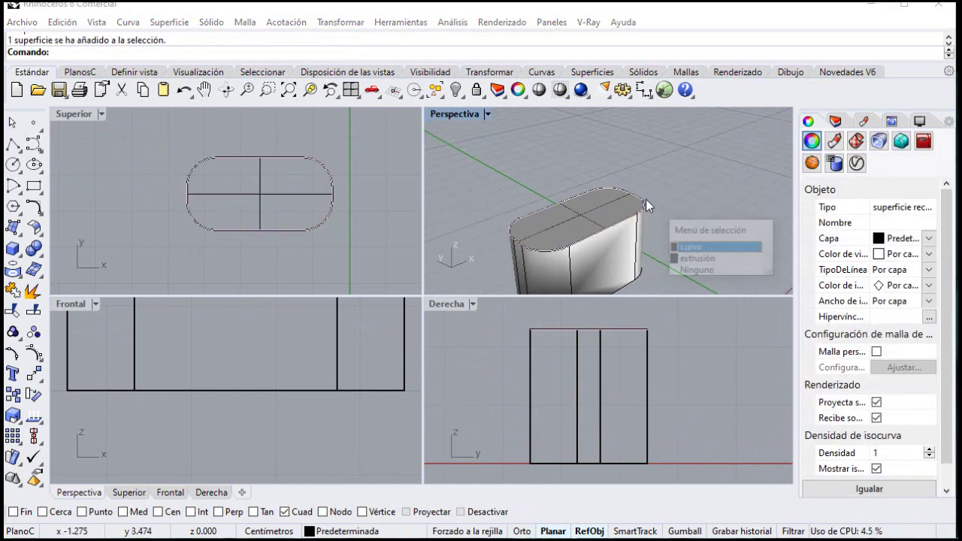
click(689, 247)
scroll(669, 192, down, 3)
scroll(648, 232, up, 1)
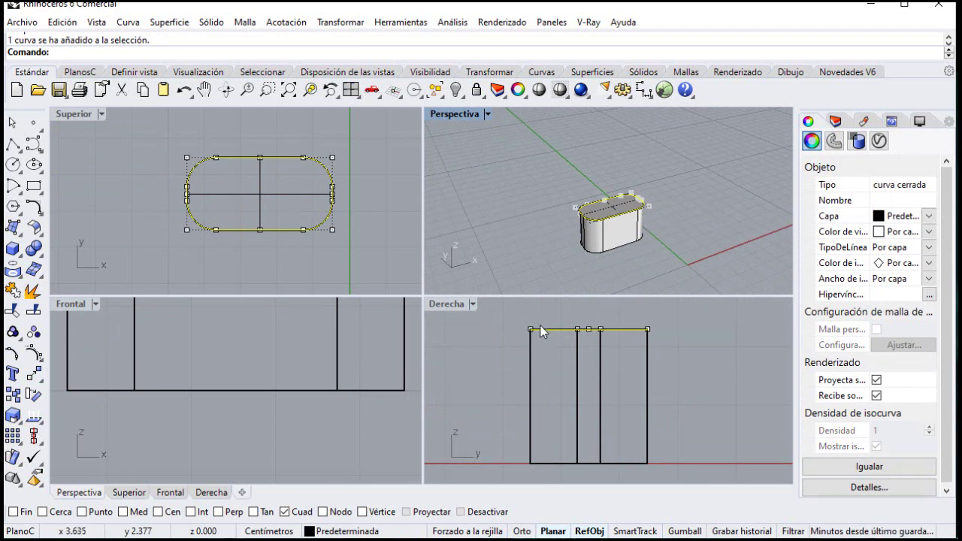
click(13, 414)
right_drag(501, 386, 527, 416)
click(610, 358)
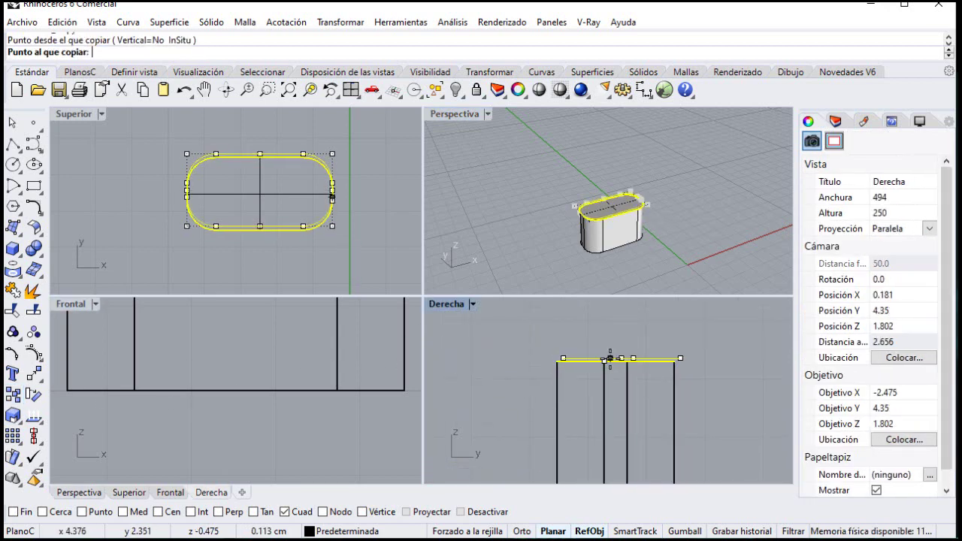
text(.7)
key(Return)
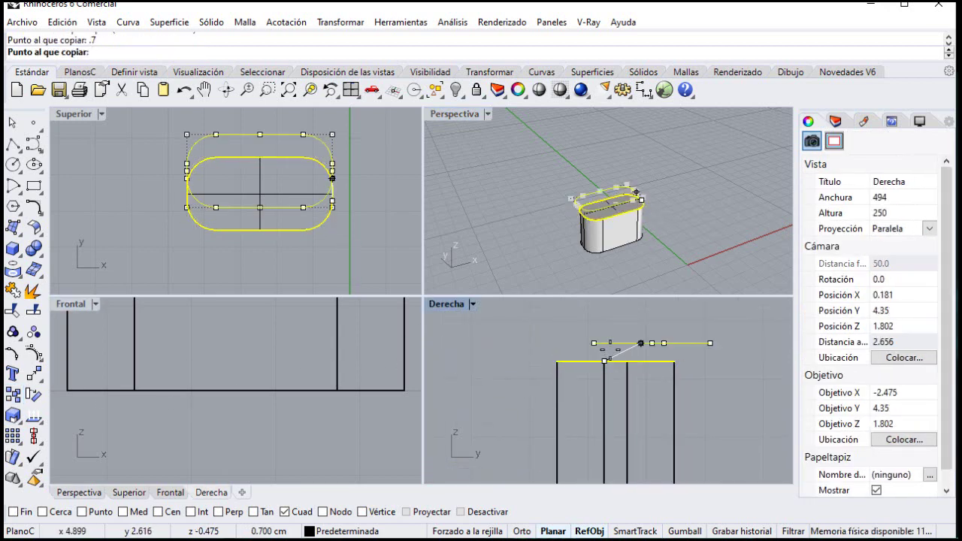
key(Return)
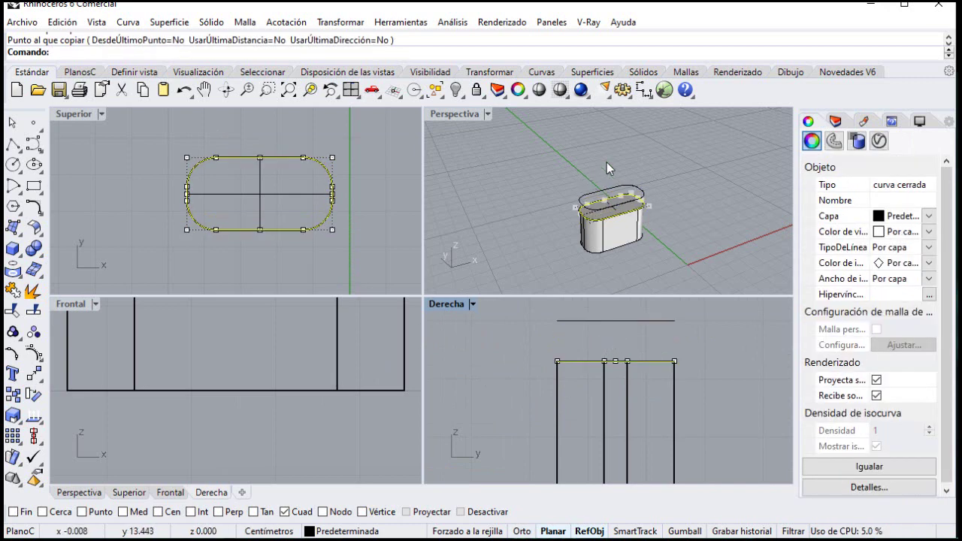
Offset the raised outline curve above the body 0.3 cm inward
click(607, 163)
scroll(614, 178, up, 2)
click(607, 195)
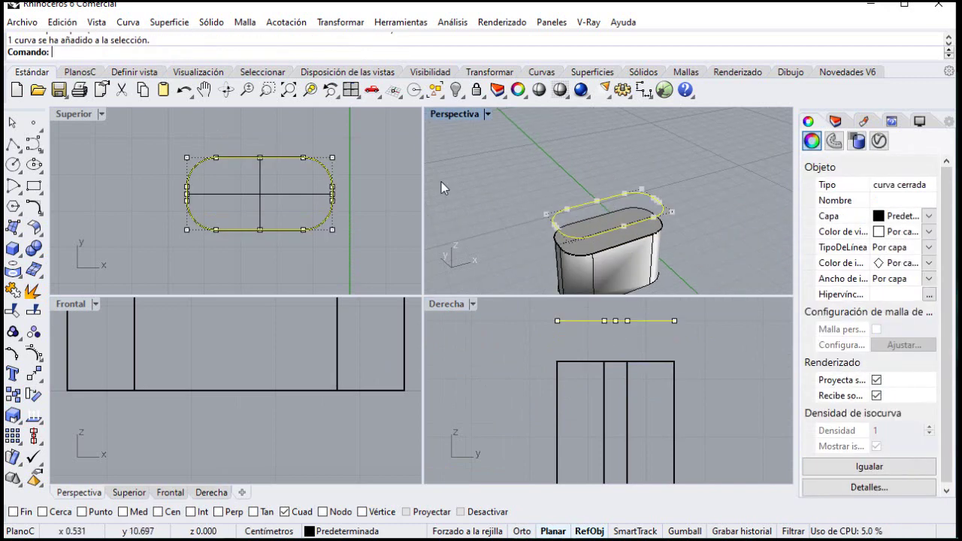
click(39, 216)
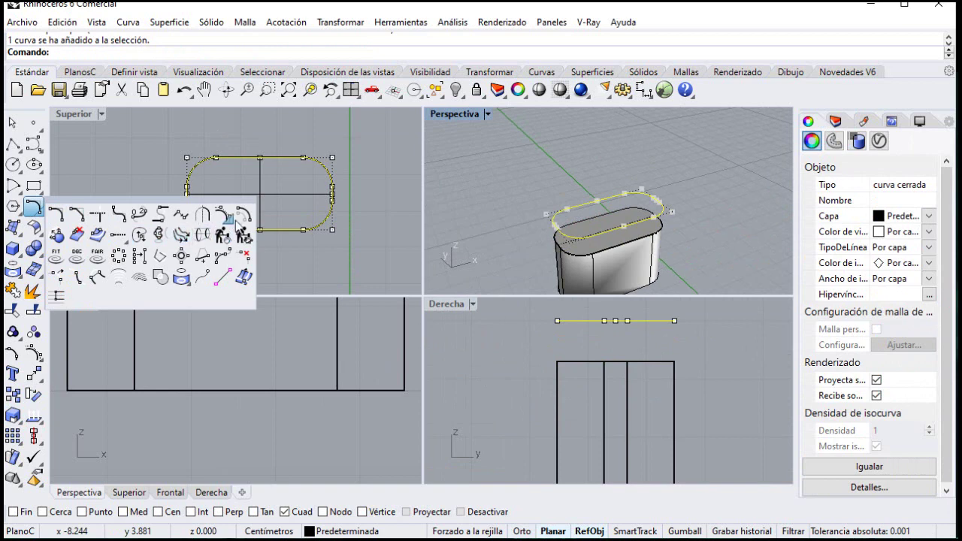
click(239, 220)
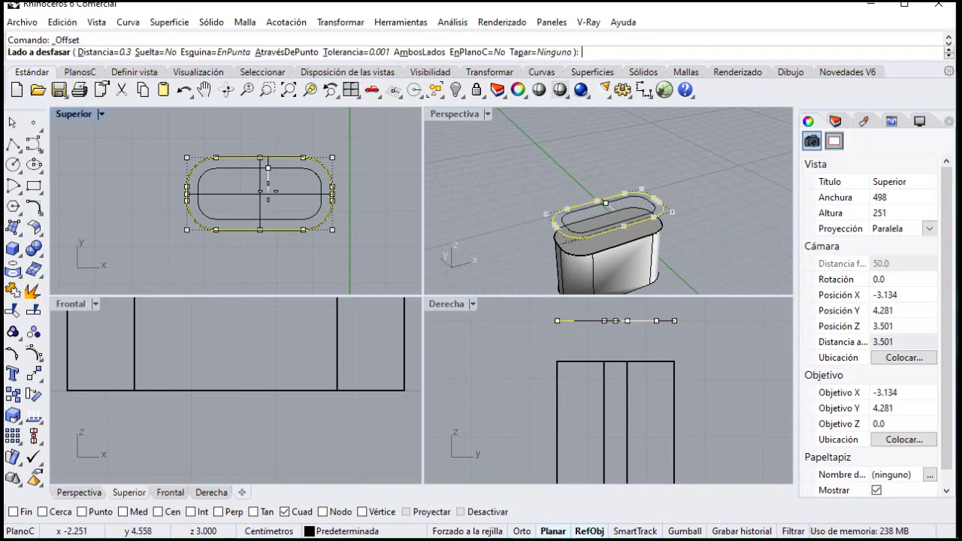
click(96, 54)
text(.3)
key(Return)
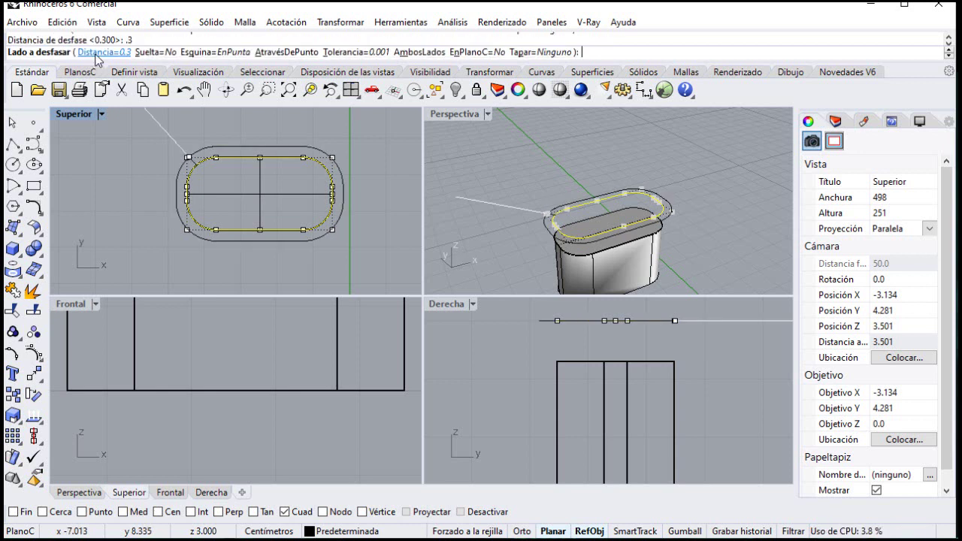
scroll(286, 181, up, 2)
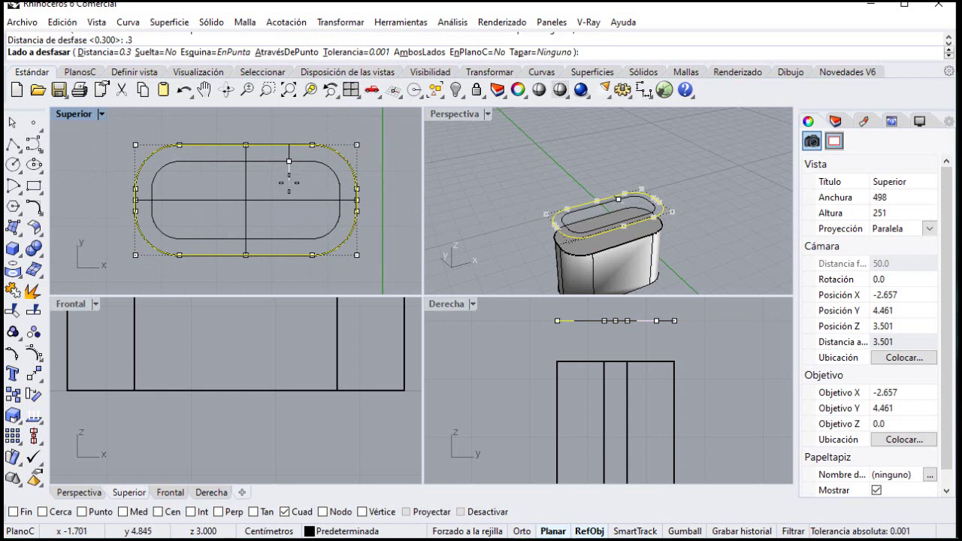
click(289, 182)
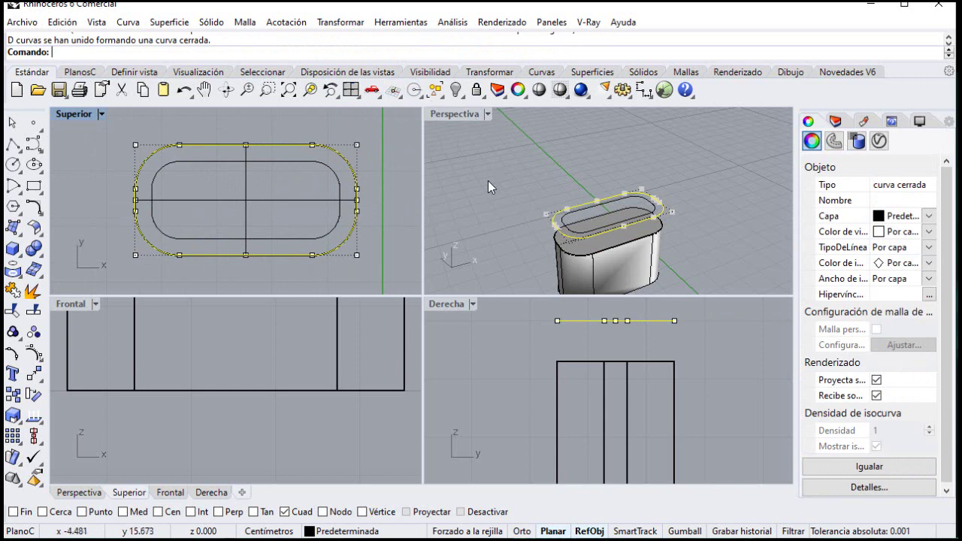
Delete the full-size raised outline curve, keeping only its inner offset
click(522, 214)
click(554, 219)
key(Delete)
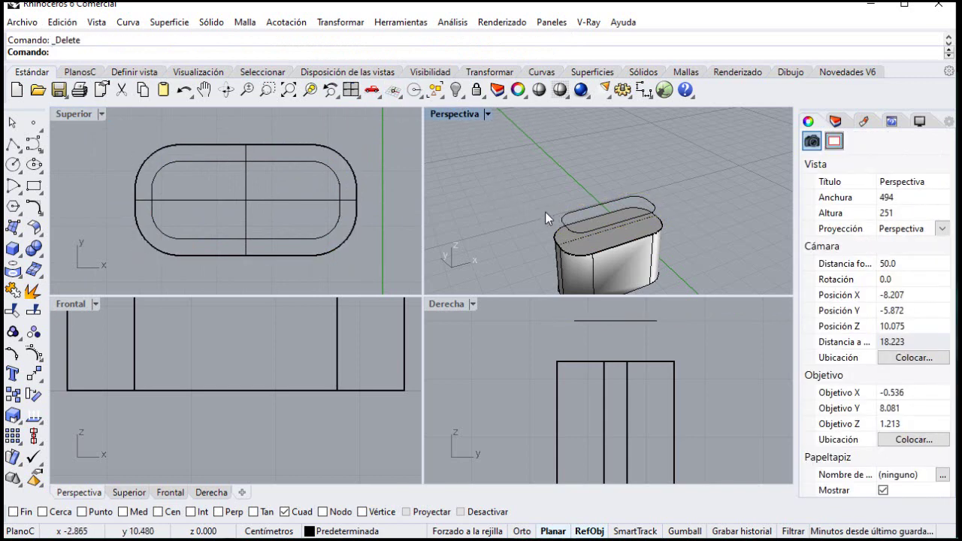
Try to draw a polyline from the raised inner outline to the body's top edge using the quadrant snap
click(12, 144)
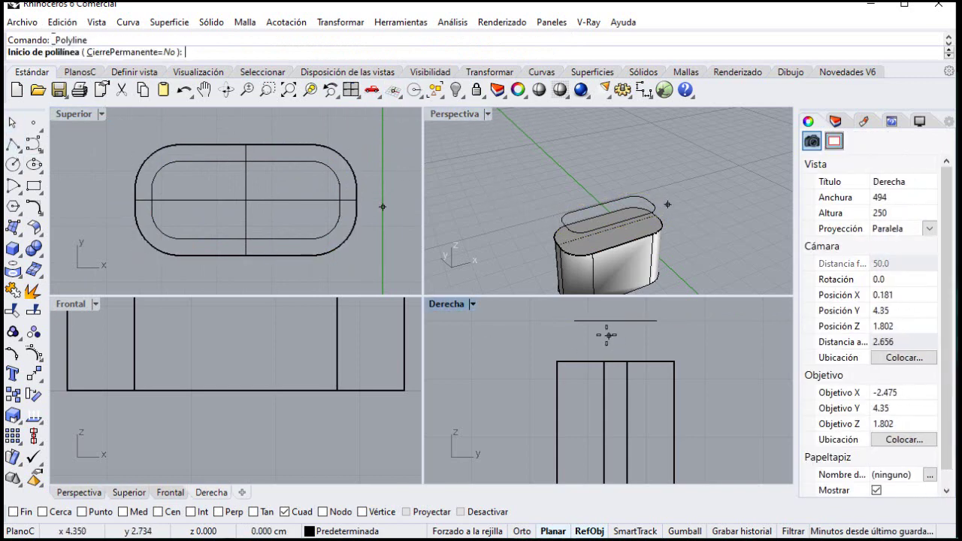
scroll(551, 194, up, 3)
double_click(457, 115)
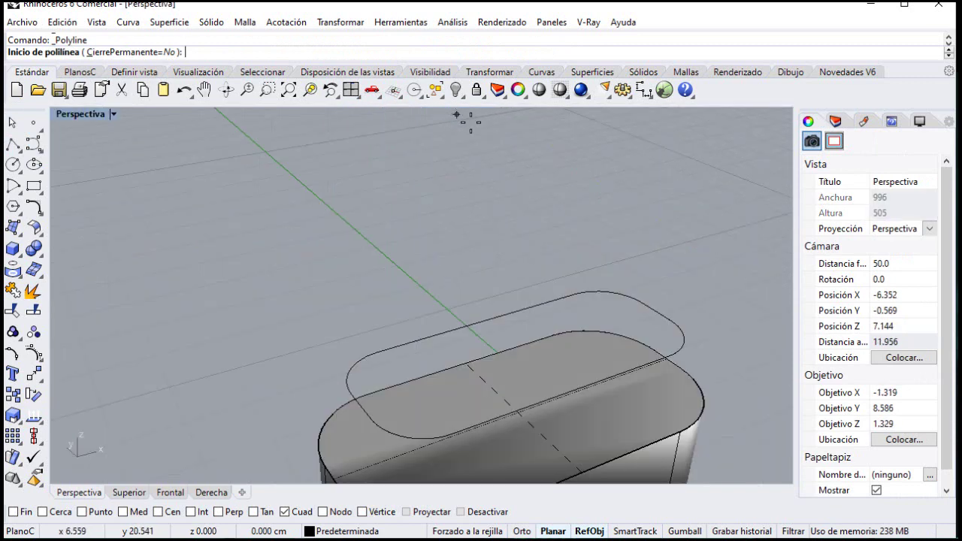
scroll(528, 194, down, 4)
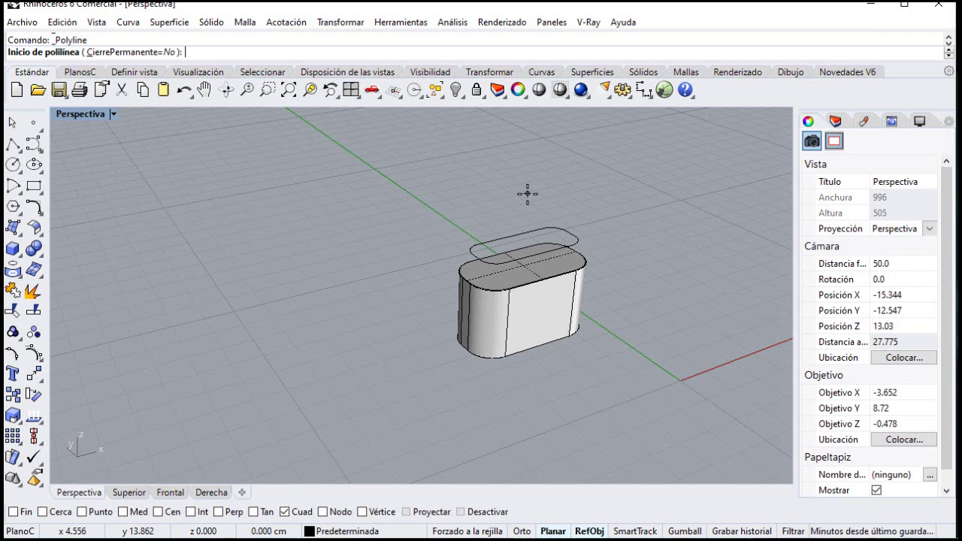
double_click(80, 113)
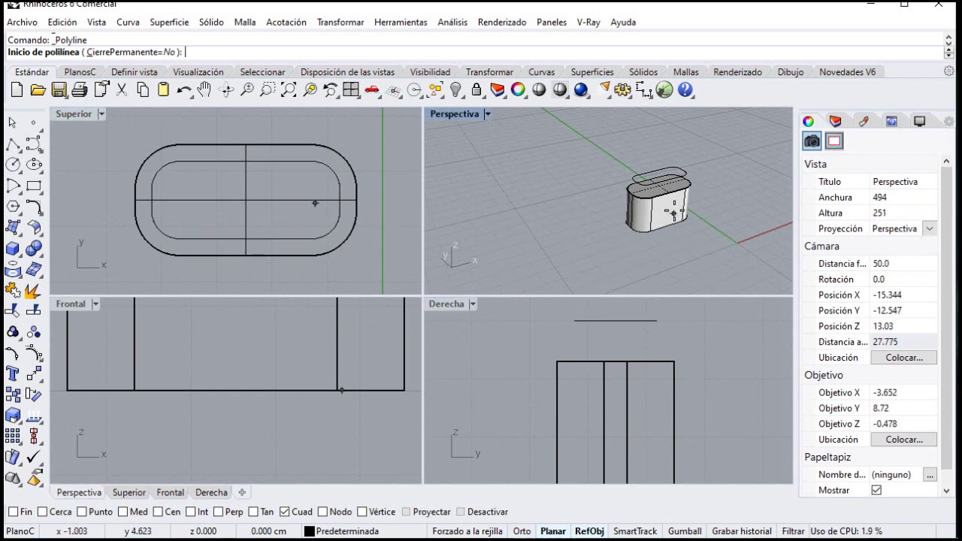
scroll(644, 197, up, 3)
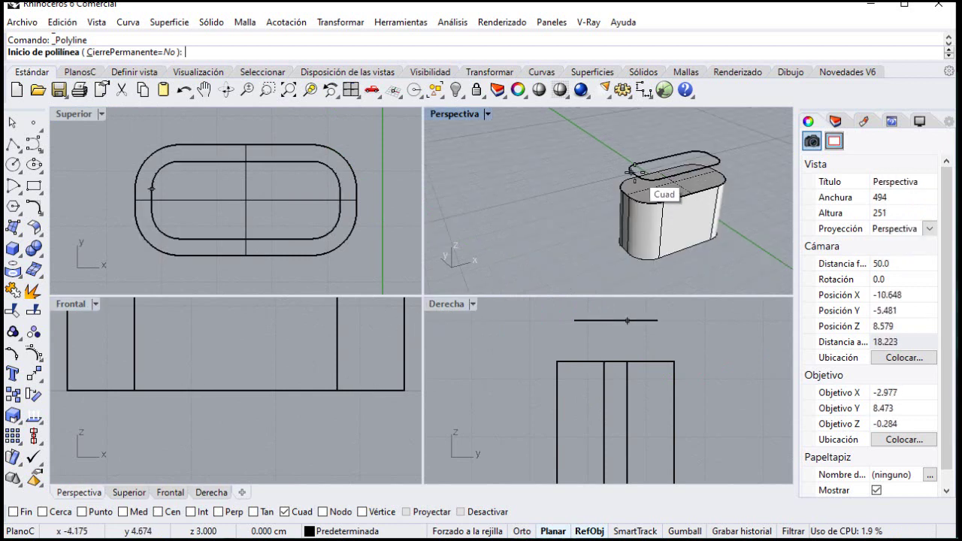
click(631, 172)
click(630, 196)
key(Escape)
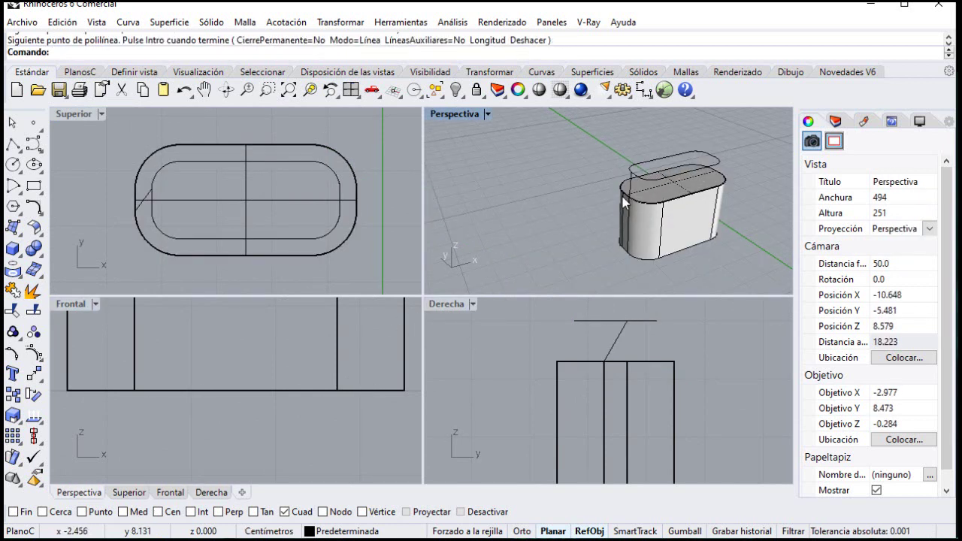
right_drag(639, 187, 669, 176)
Make midpoint the only active object snap while drawing the polyline
key(Return)
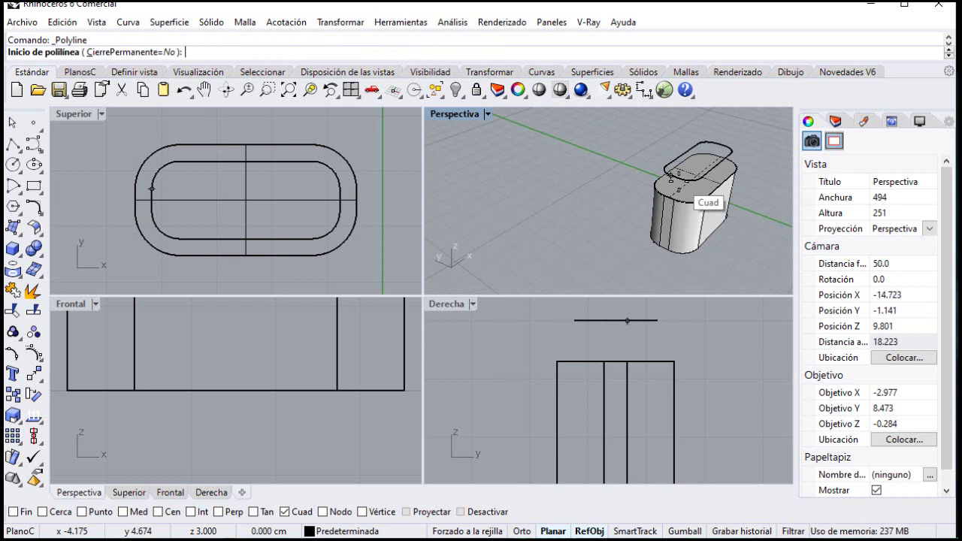
scroll(670, 180, up, 5)
scroll(673, 189, down, 1)
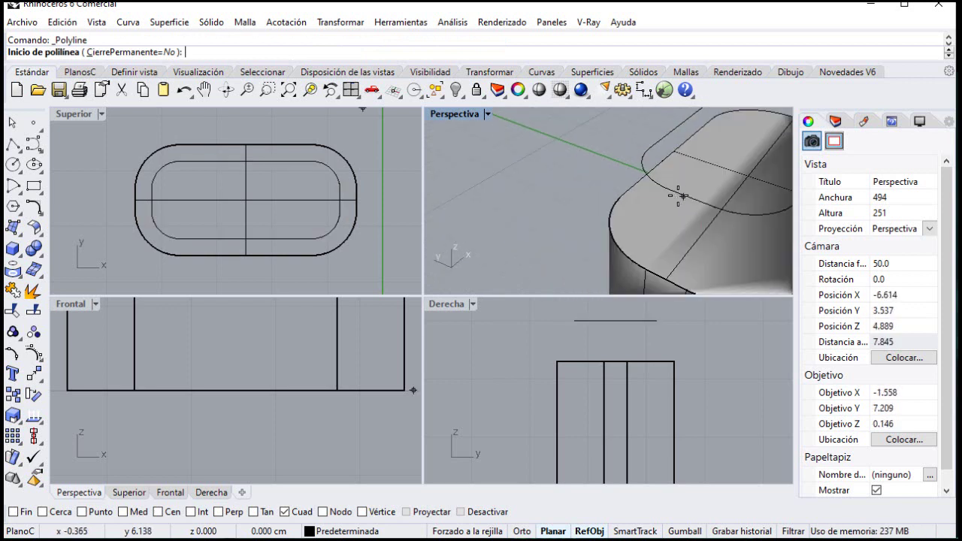
click(105, 305)
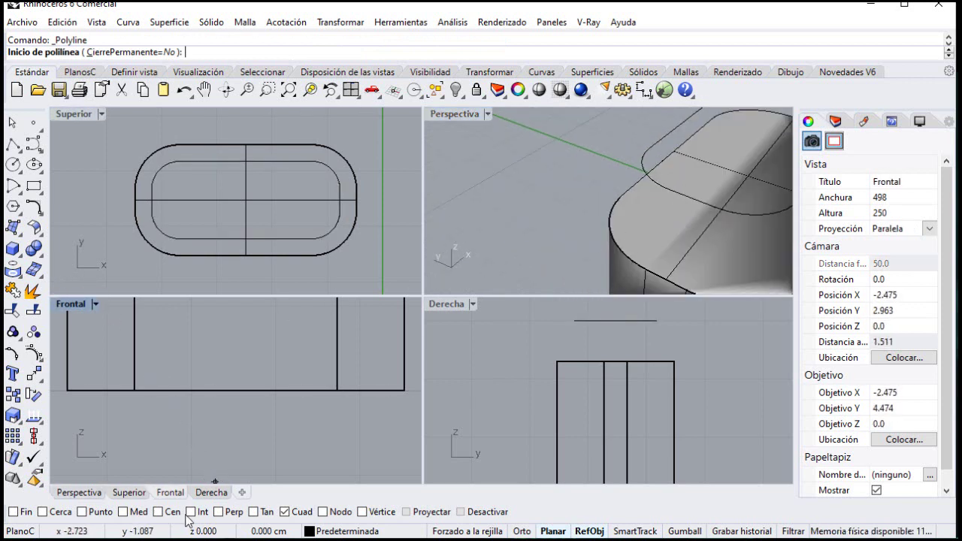
right_click(123, 512)
click(638, 218)
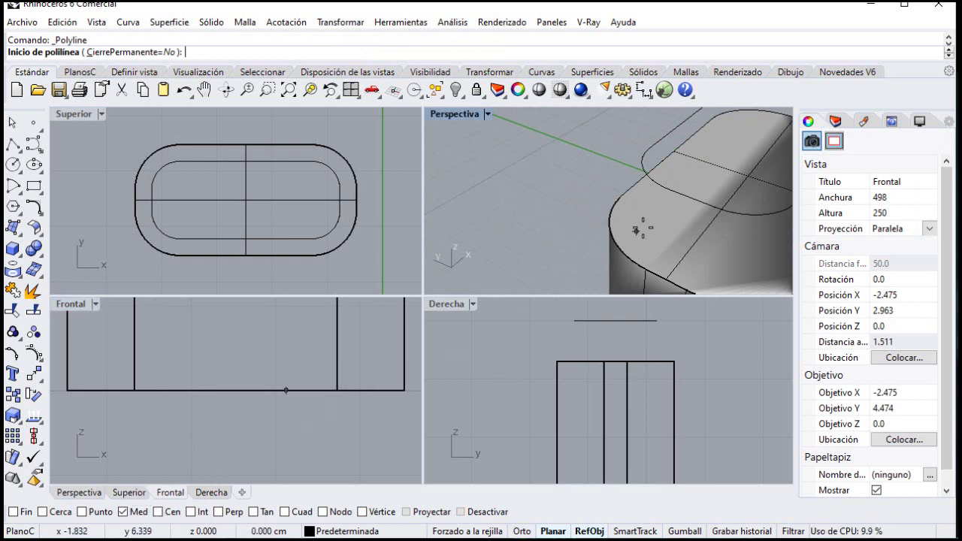
Try to draw a line joining the midpoints of the raised outline's rounded end and the body's top edge
click(692, 199)
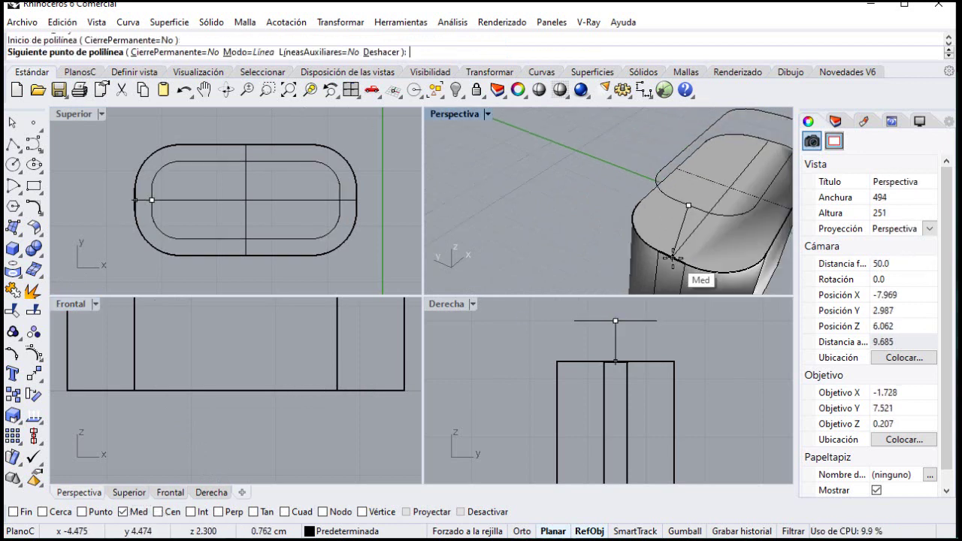
click(672, 257)
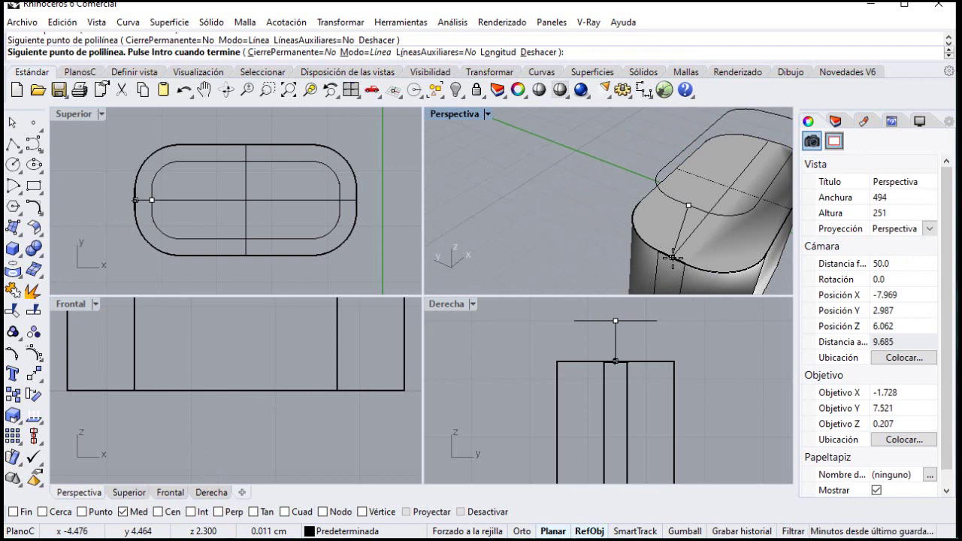
key(Return)
Try joining the two outlines' end midpoints with a line in the Superior view, and undo that polyline
key(Return)
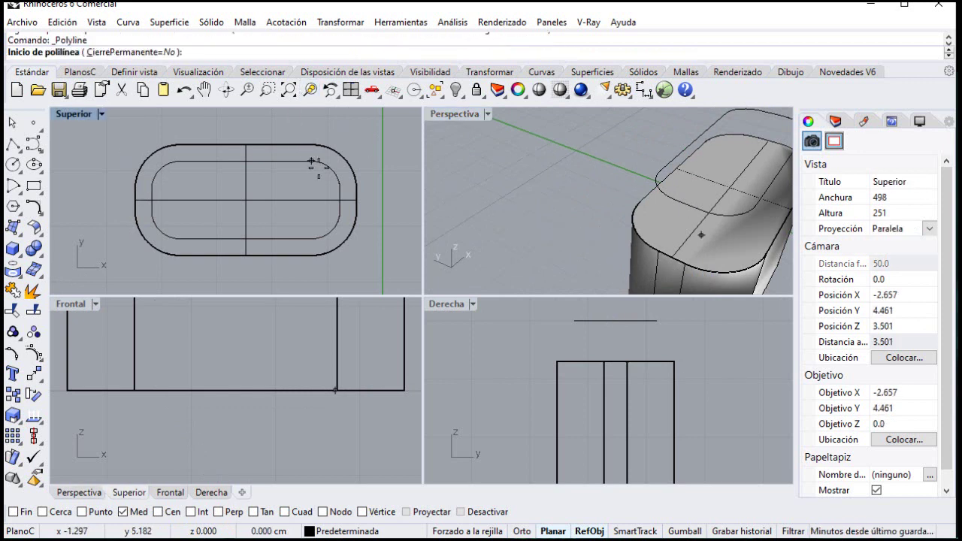
click(340, 200)
click(358, 200)
key(Return)
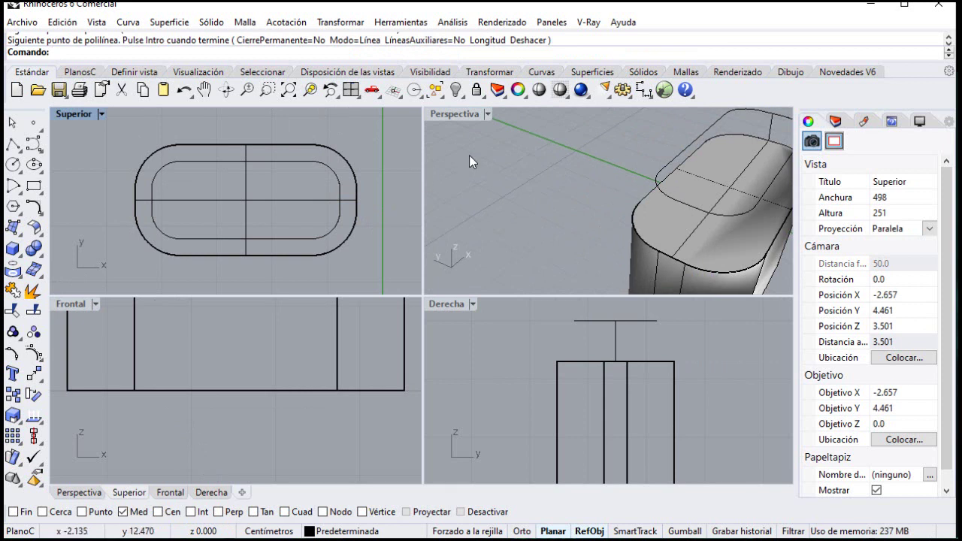
key(ctrl+z)
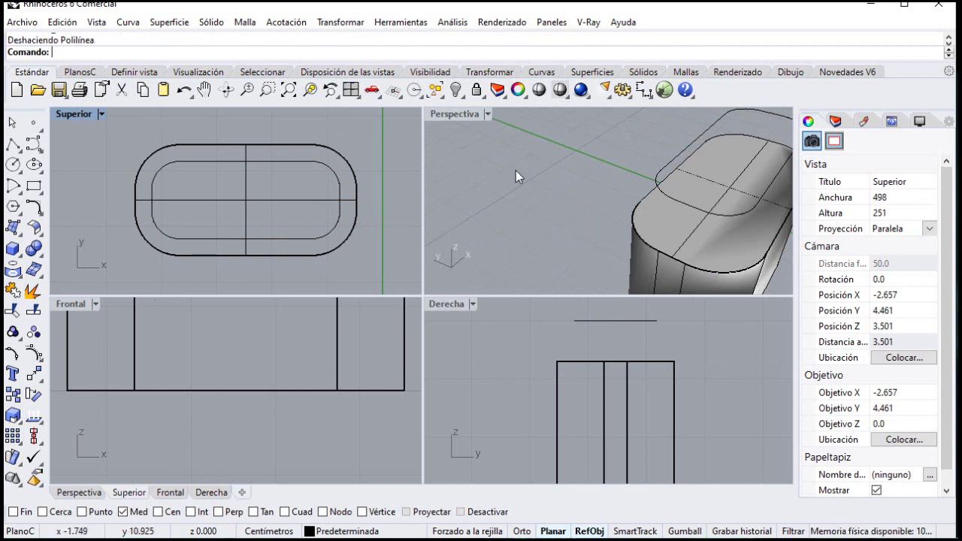
Draw a profile line in the Derecha view between the end midpoints of the raised outline and the body's top edge
right_click(612, 349)
click(615, 320)
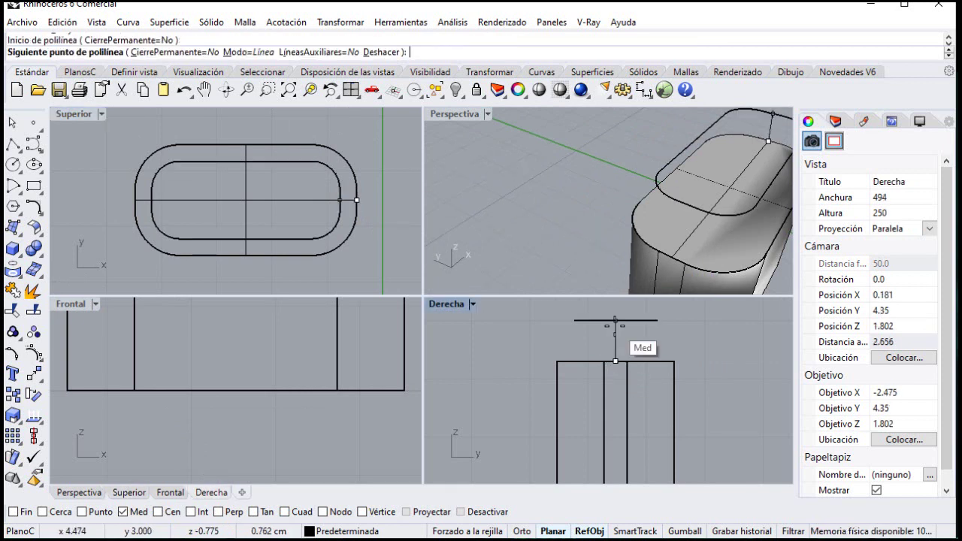
click(615, 361)
key(Return)
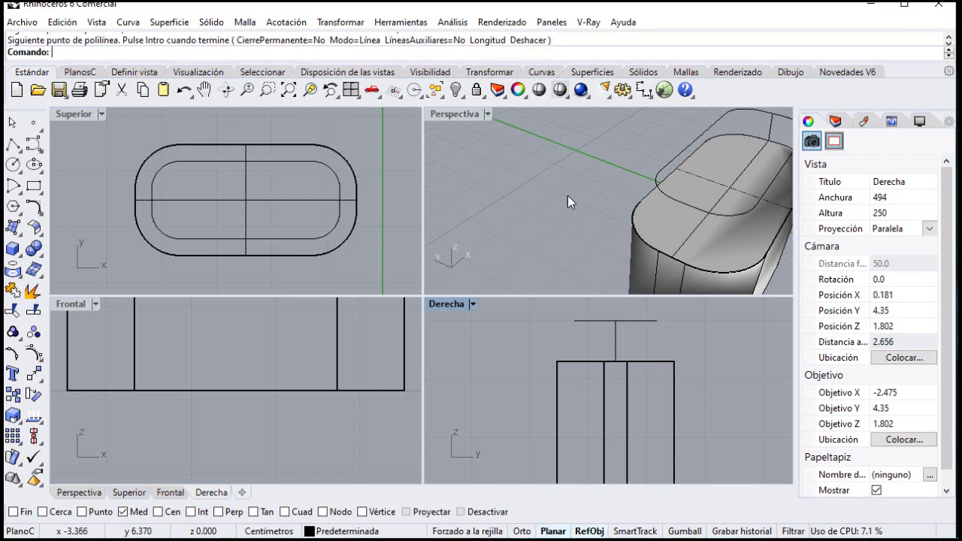
Create a closed two-rail sweep with the raised outline and the body's top outline curve as rails and the connecting line as cross section
double_click(454, 113)
scroll(491, 231, down, 10)
right_drag(491, 231, 96, 248)
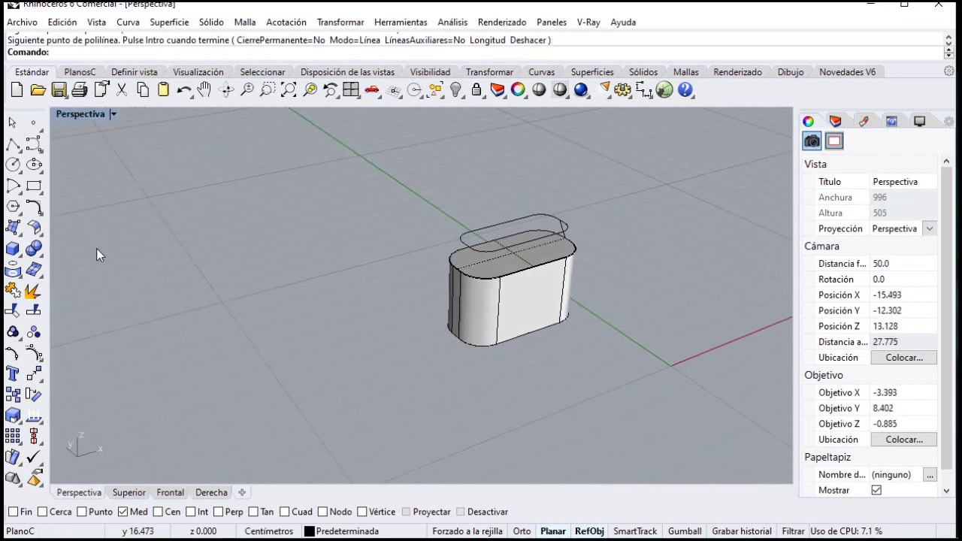
click(27, 237)
click(60, 298)
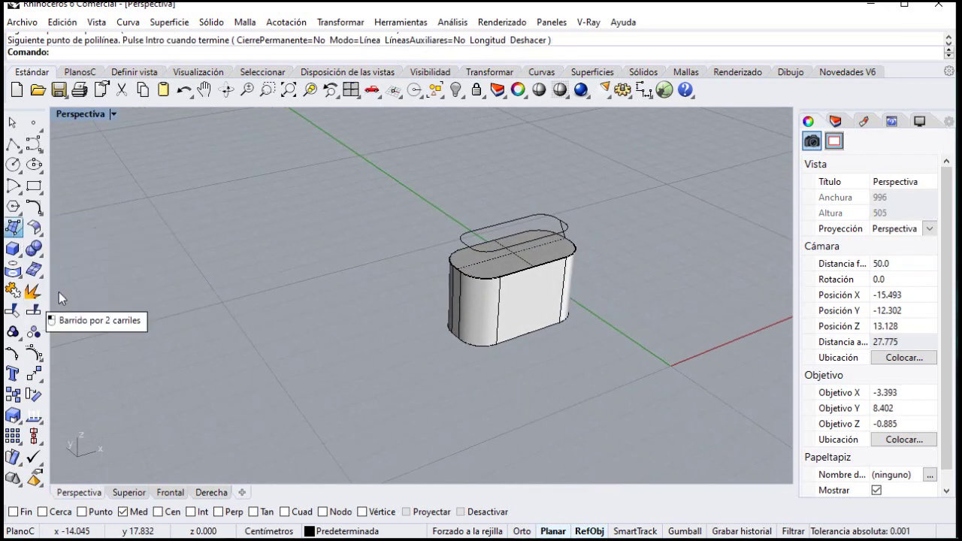
click(550, 236)
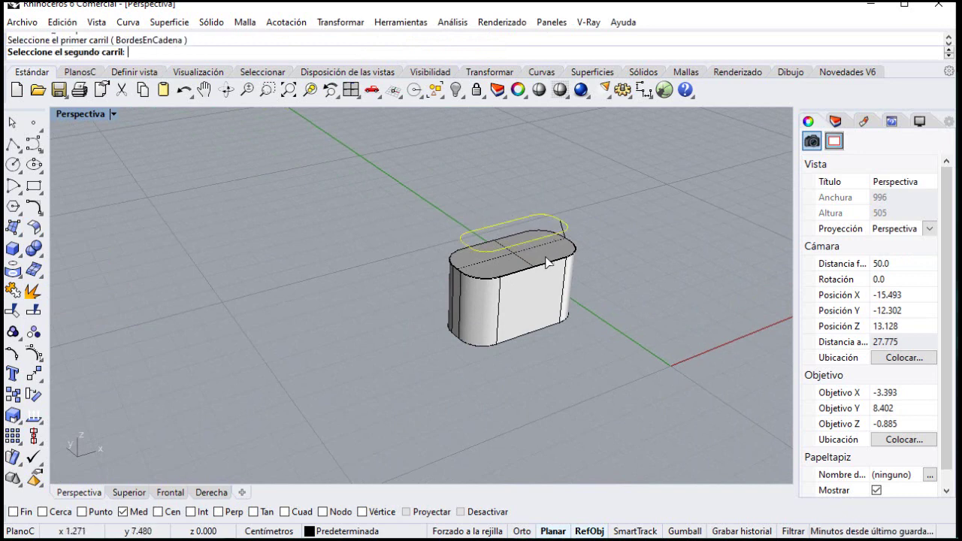
click(546, 256)
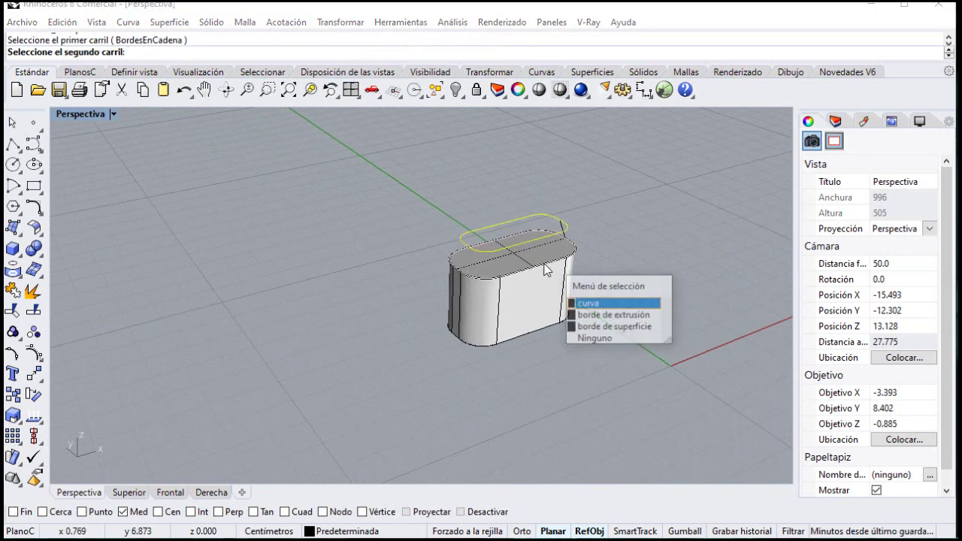
click(591, 305)
right_drag(570, 232, 454, 224)
click(461, 216)
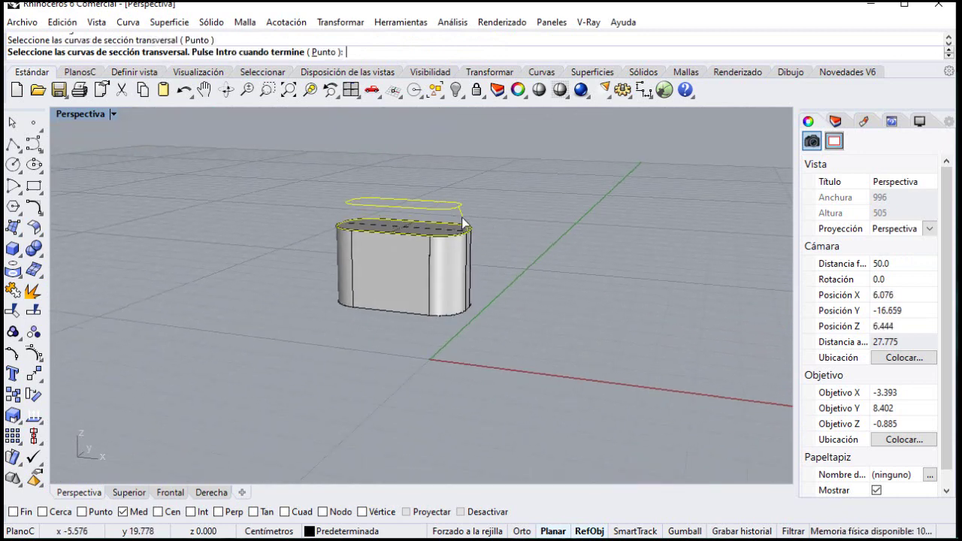
key(Return)
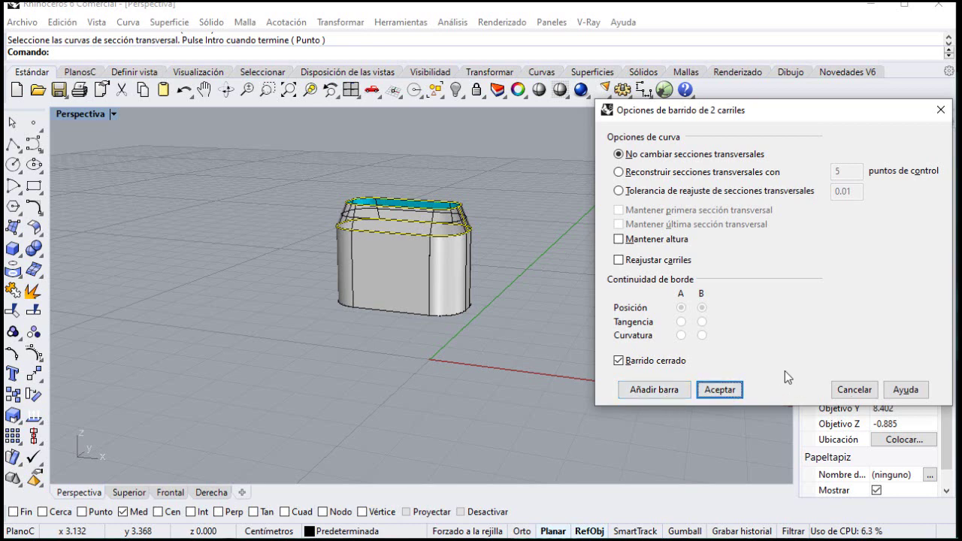
click(719, 389)
Cap the planar openings of the swept upper part
right_drag(468, 307, 515, 304)
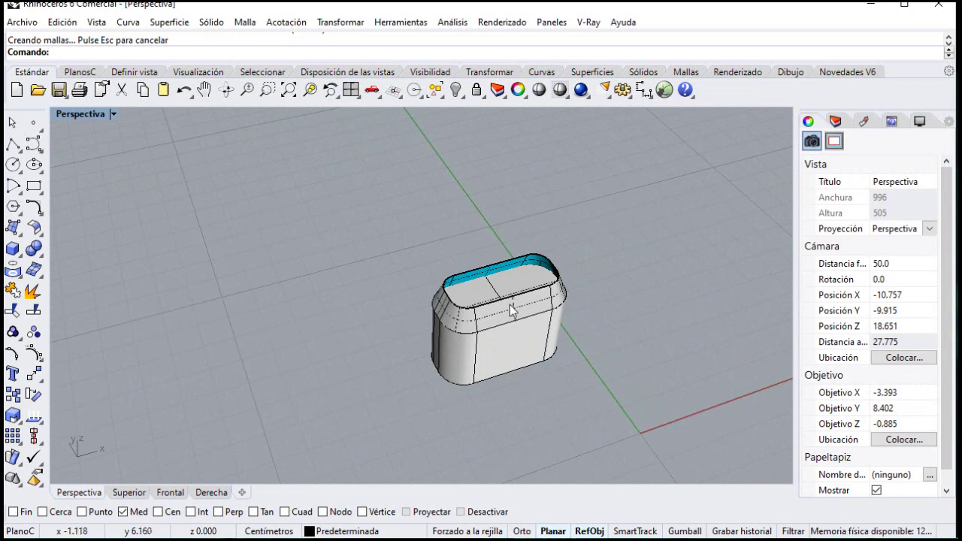
click(511, 310)
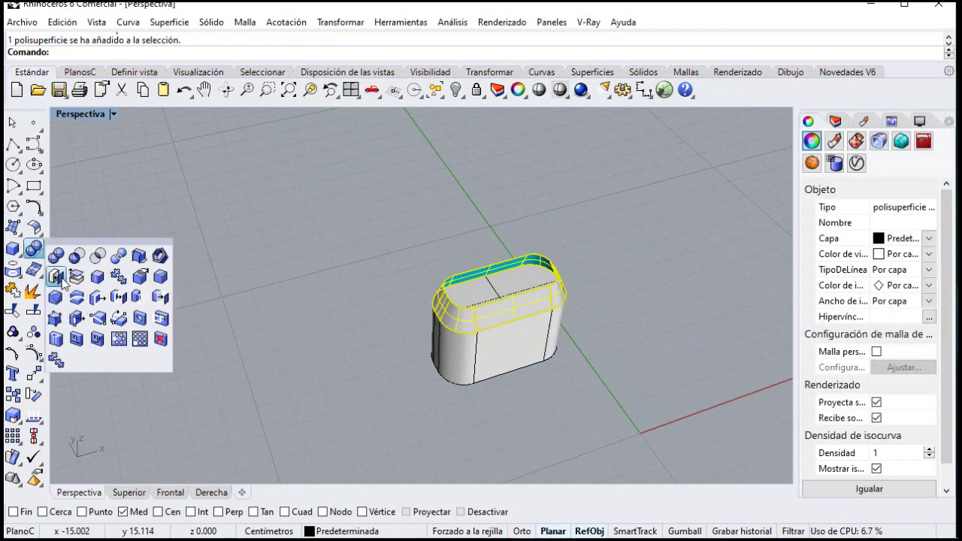
click(603, 369)
right_drag(604, 369, 531, 300)
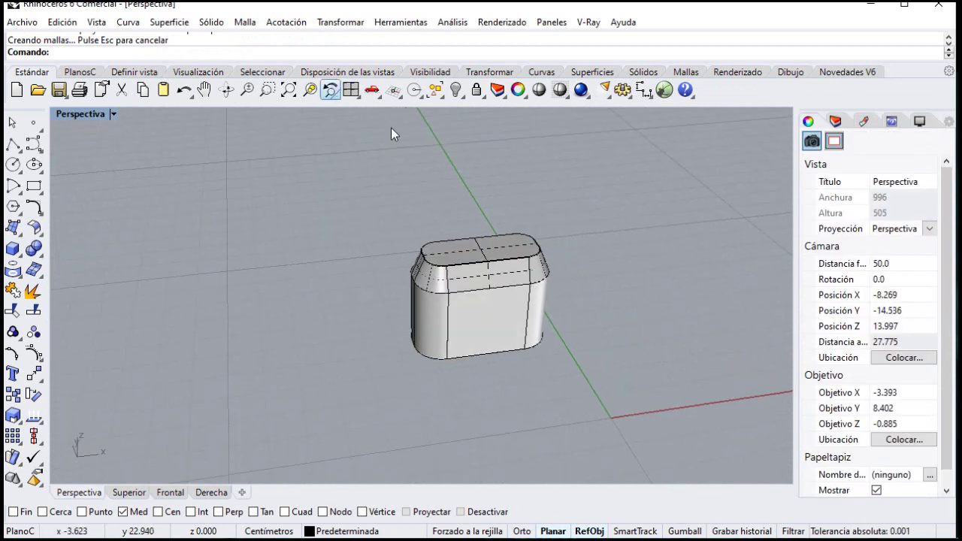
Extrude the tapered upper part's top face 2.5 cm upward as a solid
click(19, 255)
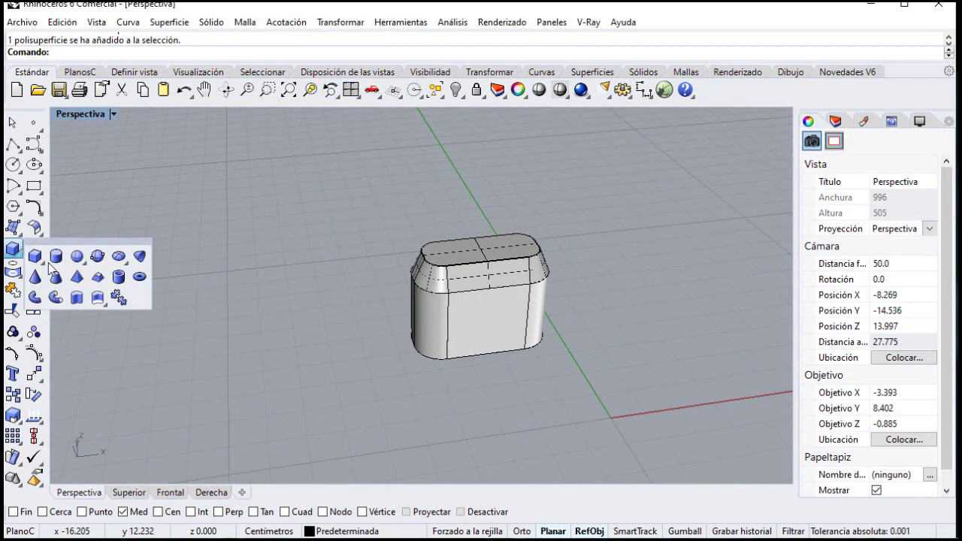
click(87, 299)
click(458, 254)
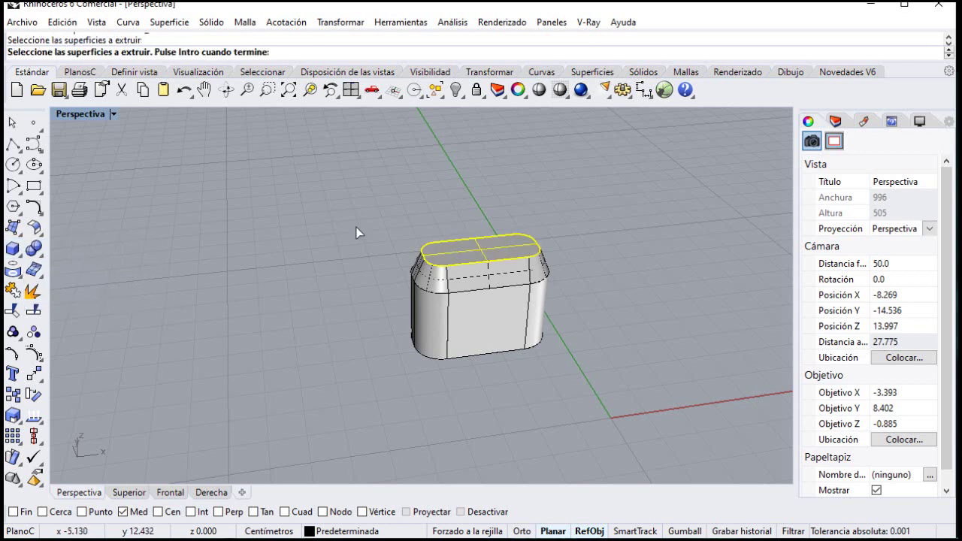
key(Return)
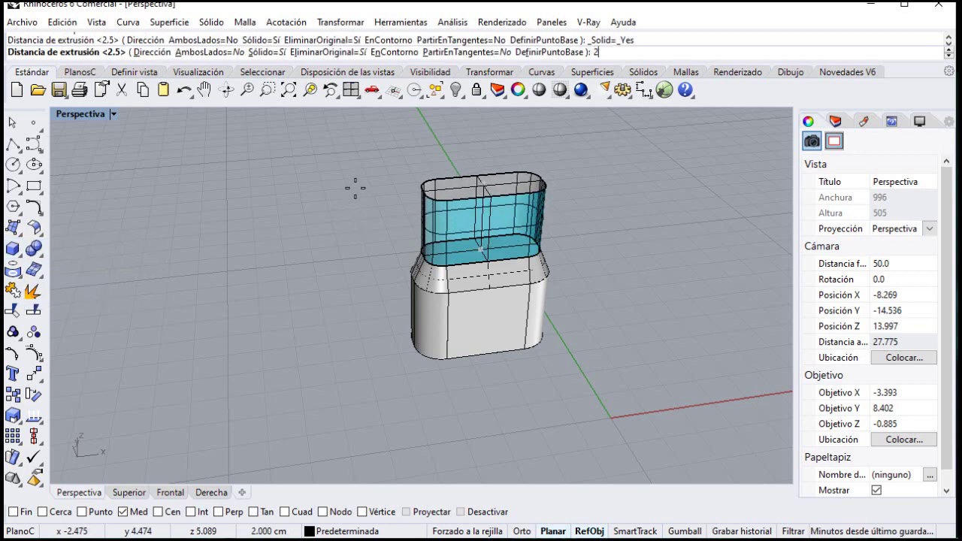
key(Return)
right_drag(356, 188, 542, 238)
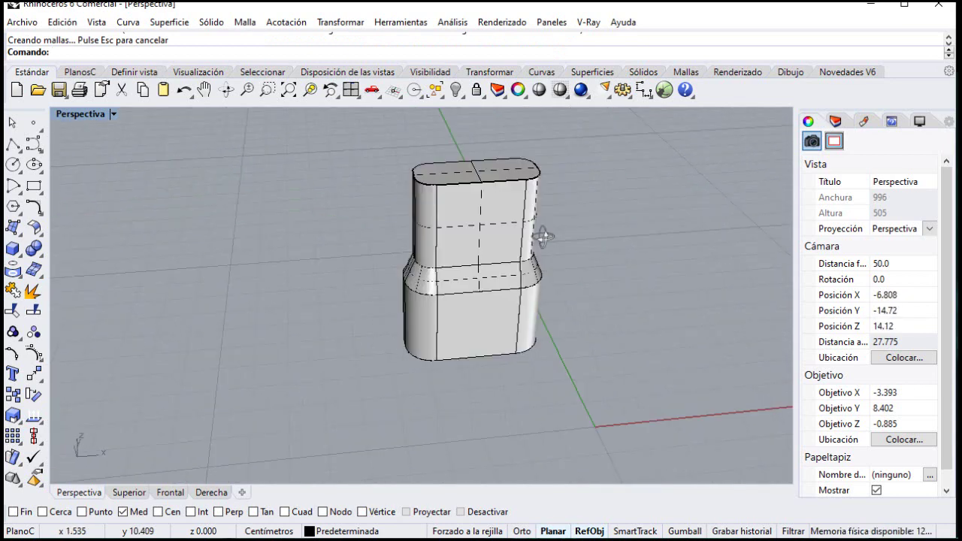
Draw a vertical 1.5 cm line beside the container in the Derecha view
double_click(84, 114)
scroll(625, 400, down, 5)
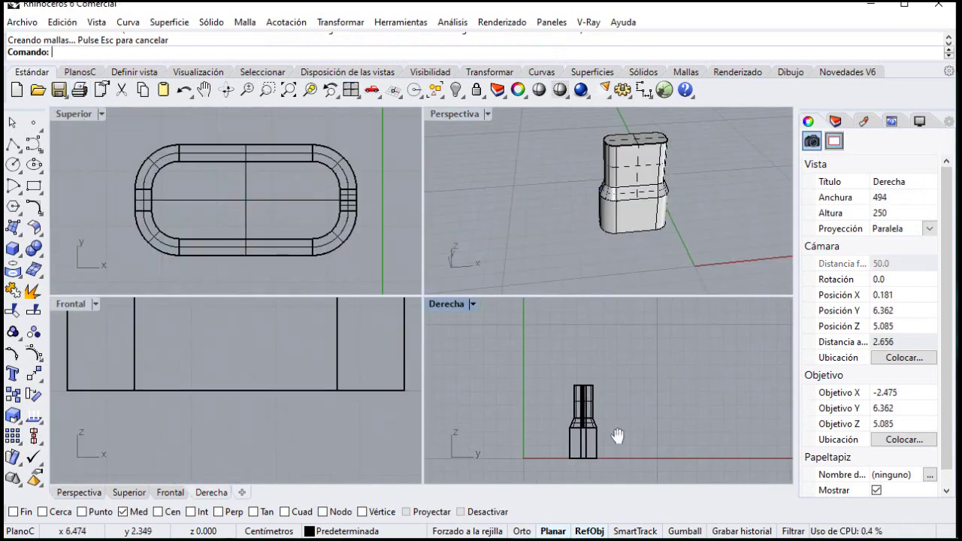
click(13, 143)
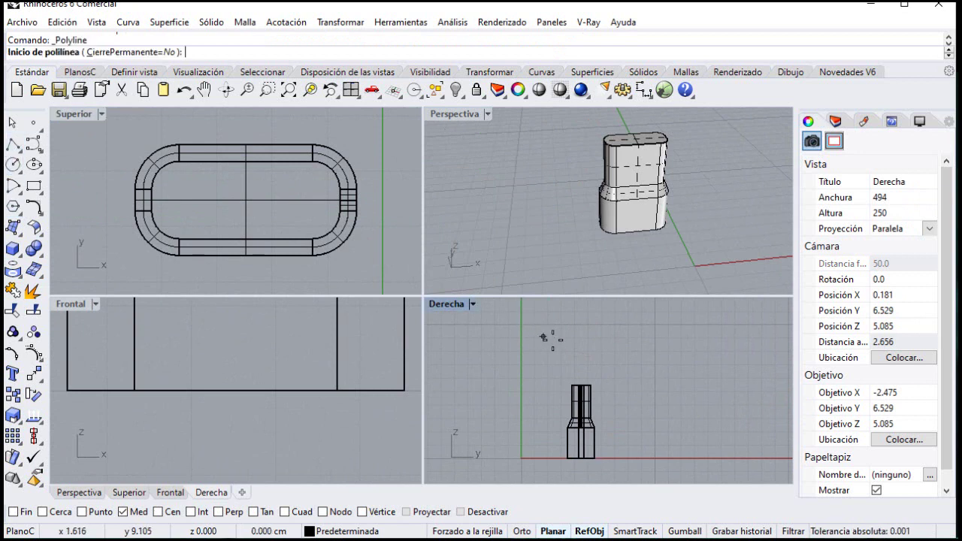
click(668, 389)
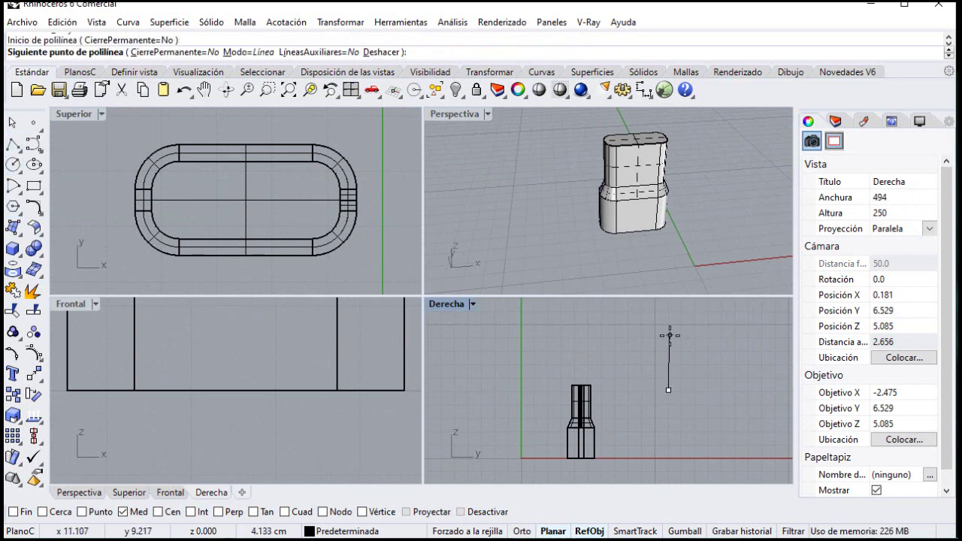
text(1.5)
key(Return)
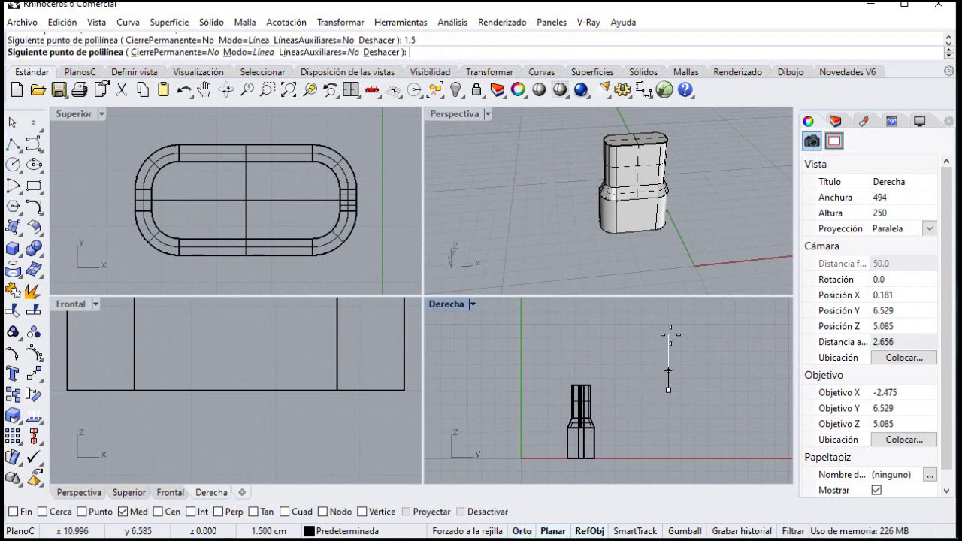
key(Return)
Copy the vertical line 0.5 cm sideways to make a parallel pair
click(668, 379)
scroll(667, 385, up, 3)
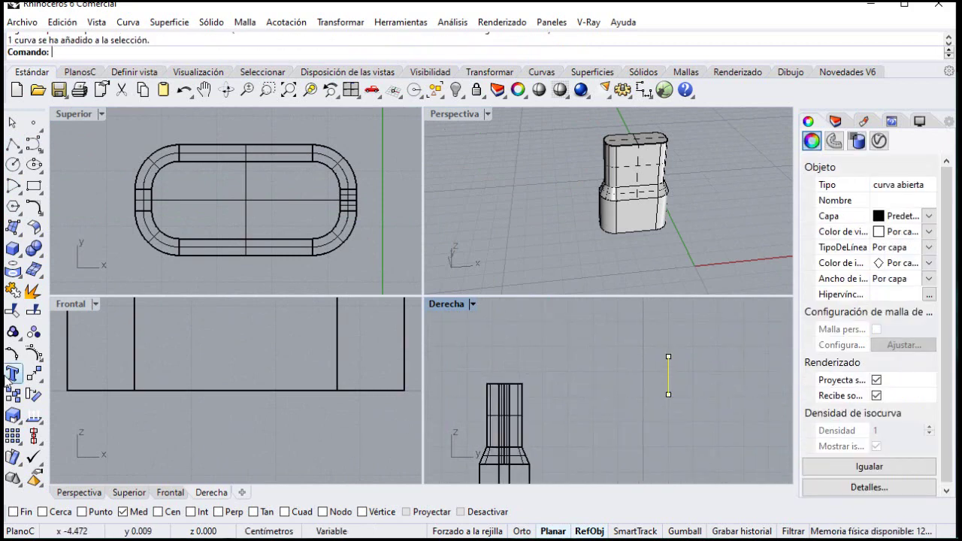
click(13, 393)
click(668, 375)
text(.5)
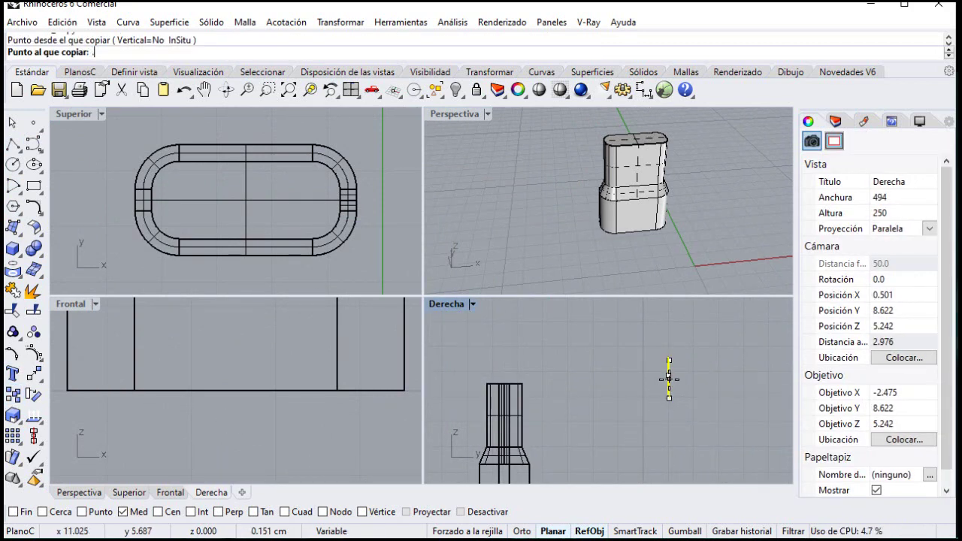
key(Return)
click(679, 376)
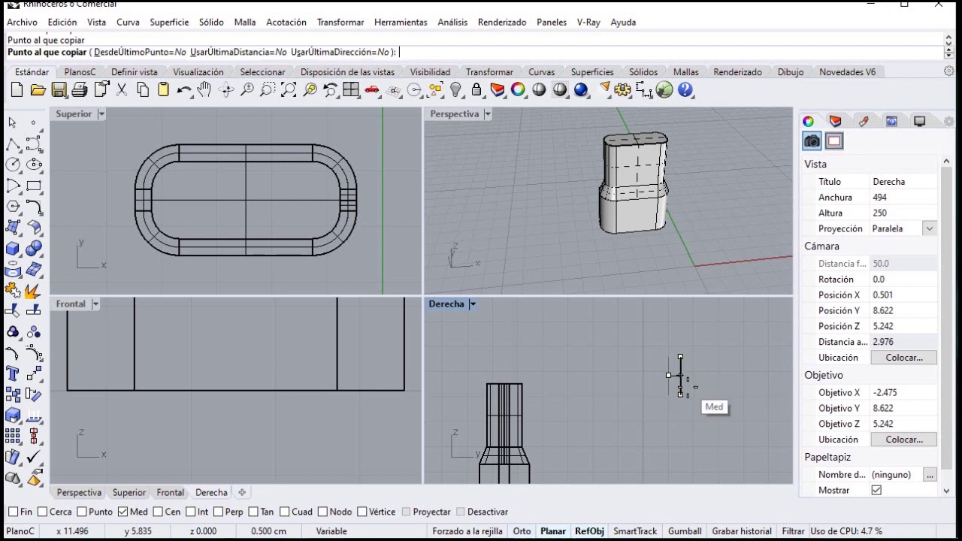
key(Return)
click(621, 390)
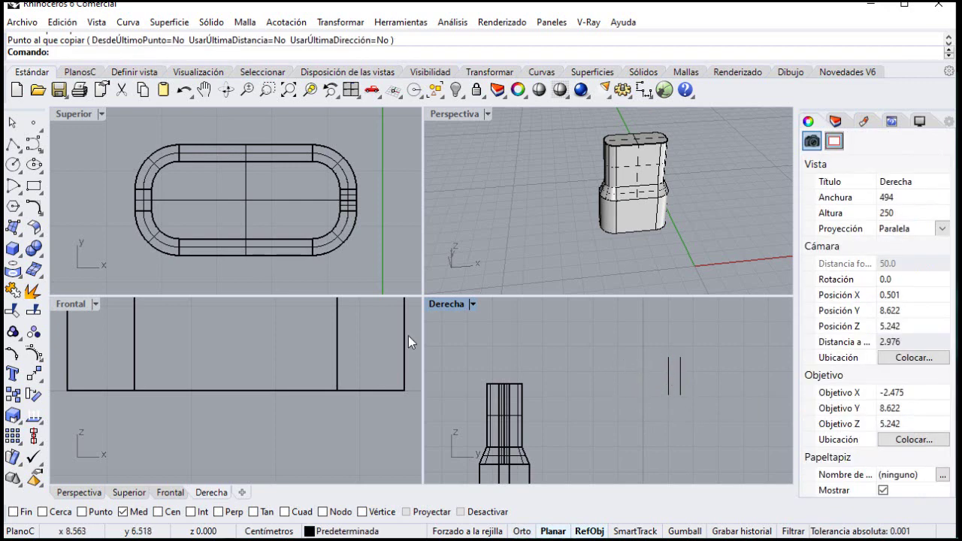
Join the upper ends of the two vertical lines with an arc blend
click(37, 211)
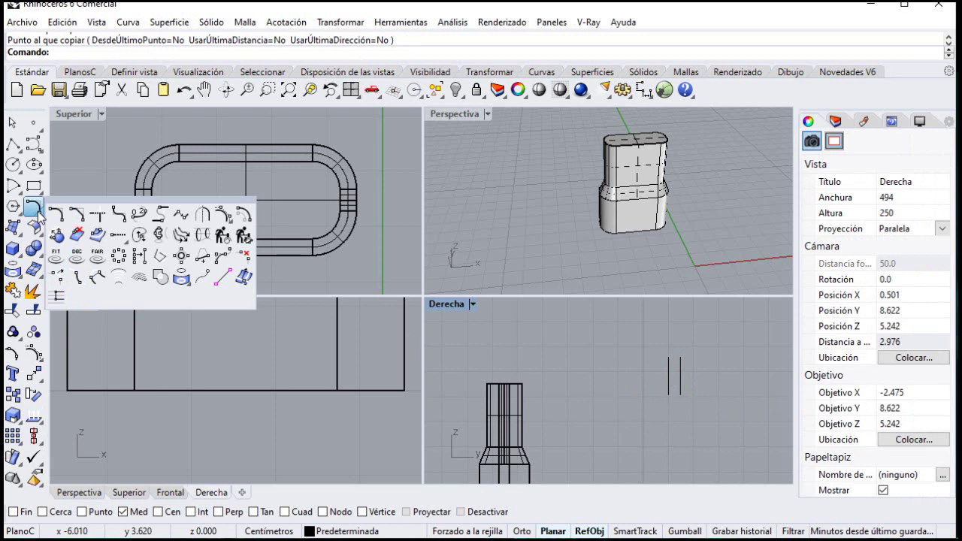
click(162, 214)
scroll(666, 358, up, 5)
click(672, 357)
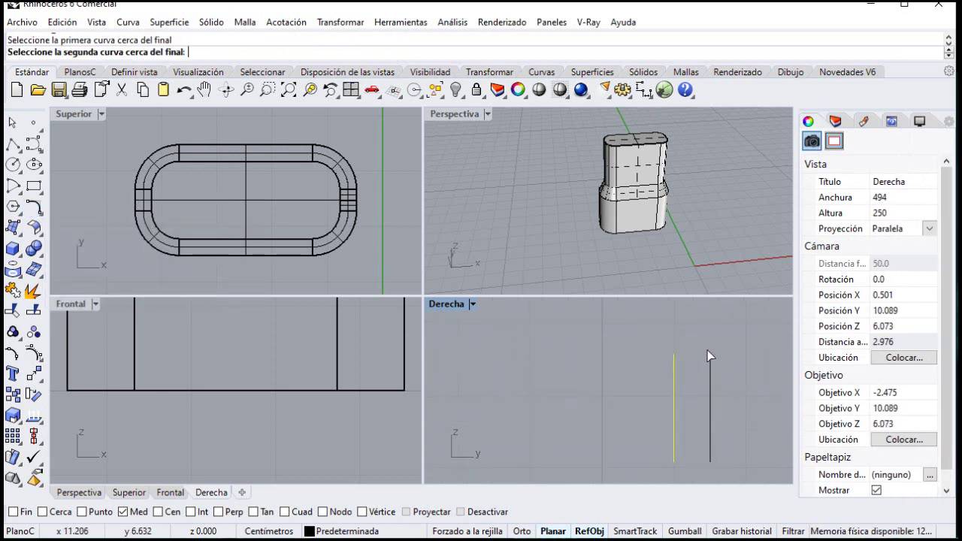
click(710, 355)
key(Return)
scroll(686, 371, down, 5)
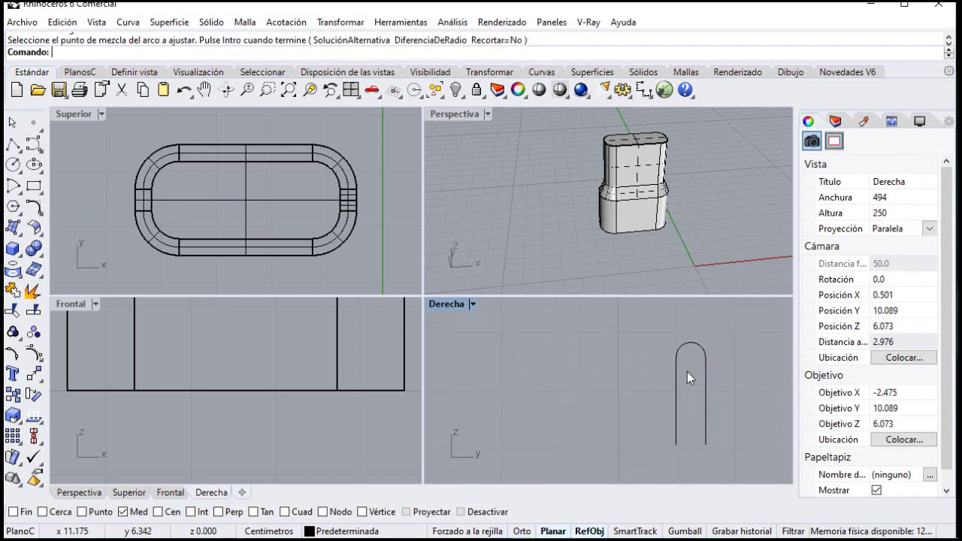
Close the tab outline with a straight line between the lower endpoints of the two vertical lines, using the Fin object snap
click(13, 145)
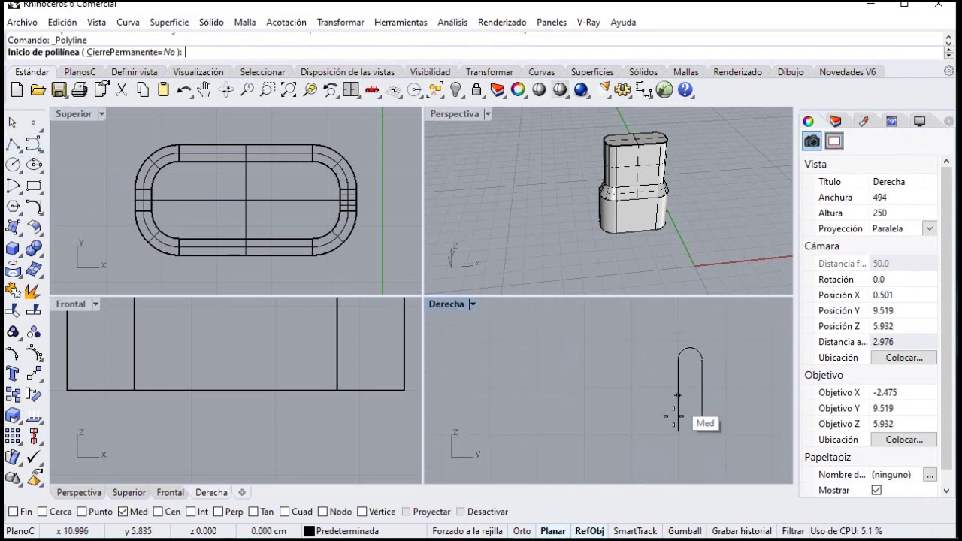
click(170, 492)
click(25, 511)
click(706, 459)
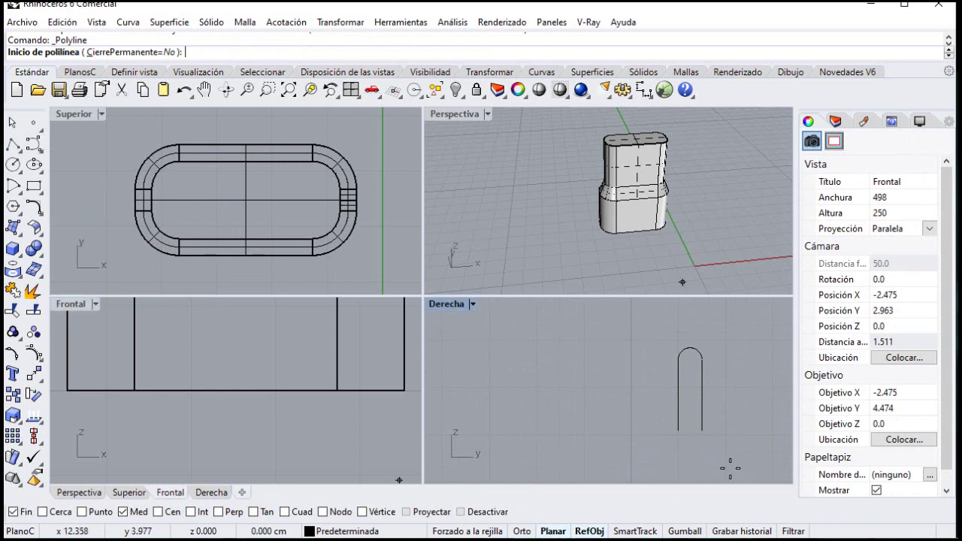
click(680, 430)
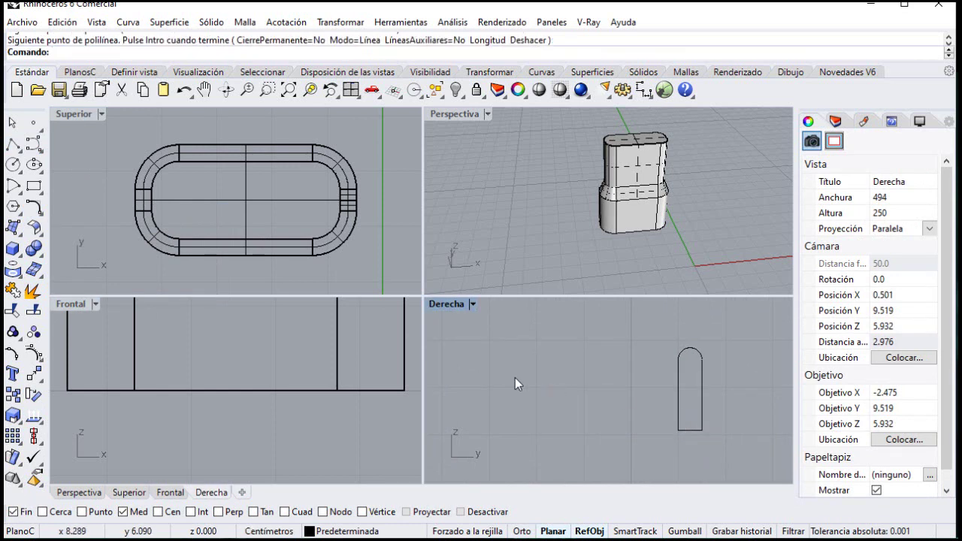
Try a 0.2 cm diameter circle at the centre of the tab's arc, and undo that circle
click(13, 163)
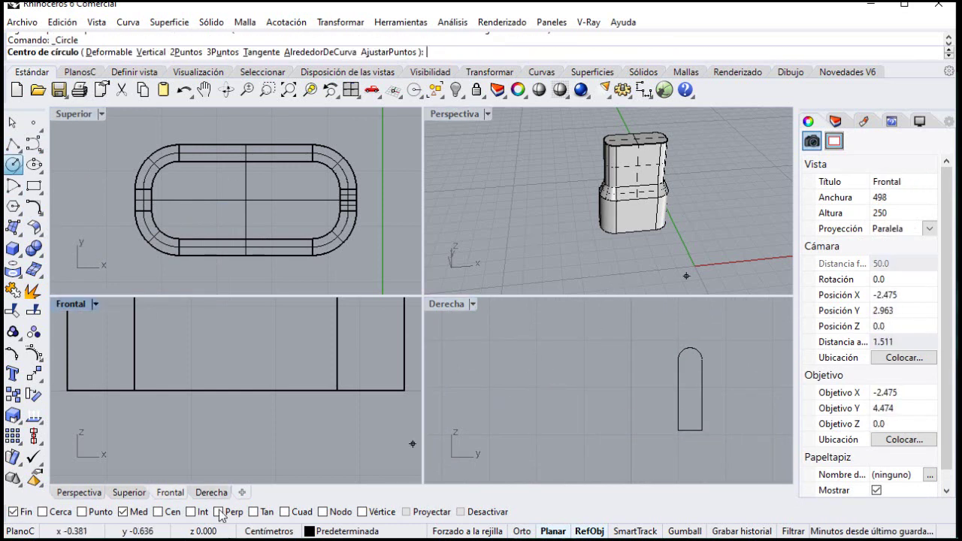
right_click(172, 514)
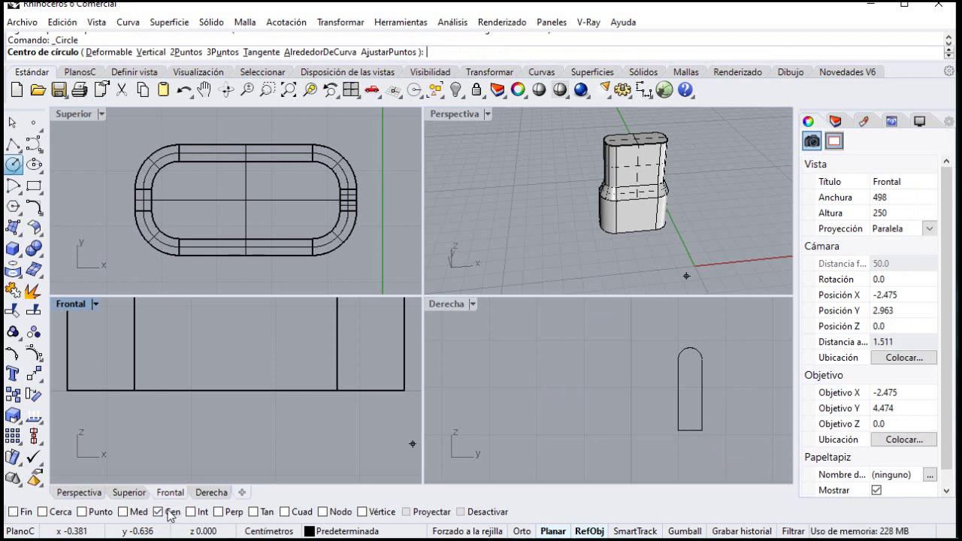
click(689, 359)
text(.2)
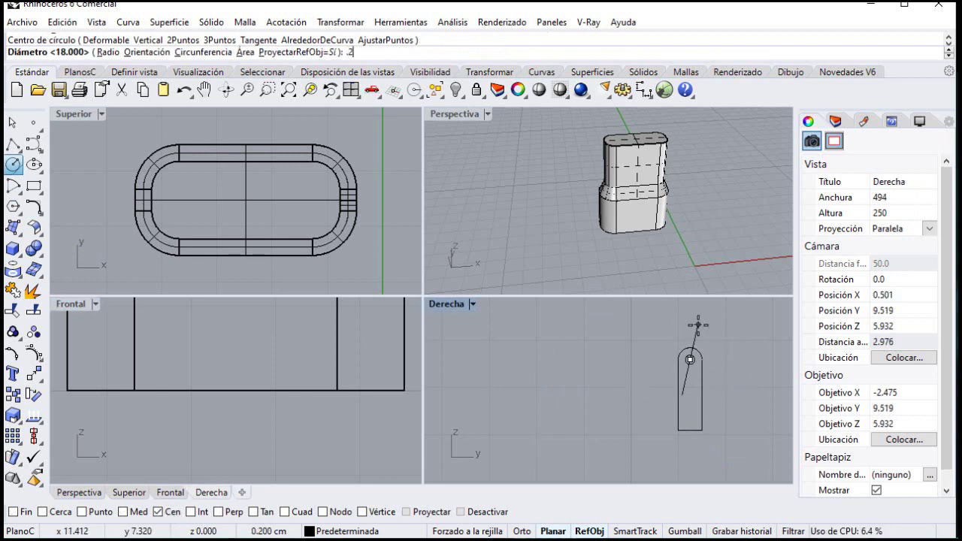
key(Return)
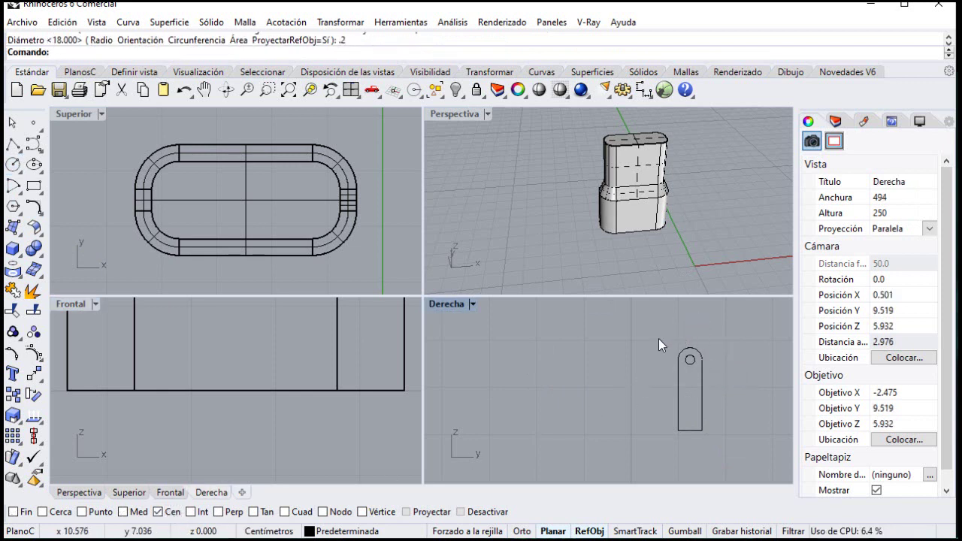
key(ctrl+z)
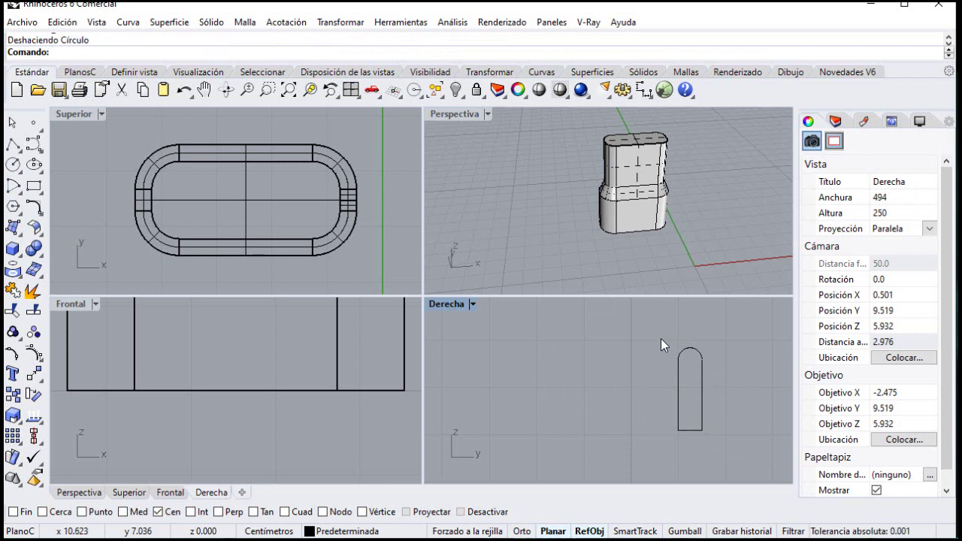
Draw a circle of 0.2 cm diameter at the centre of the tab's rounded end
key(Return)
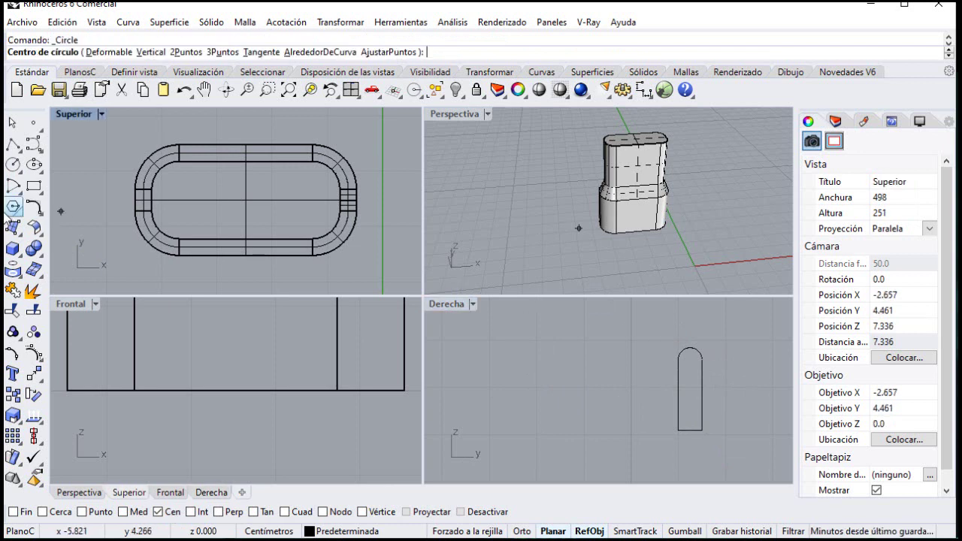
click(689, 360)
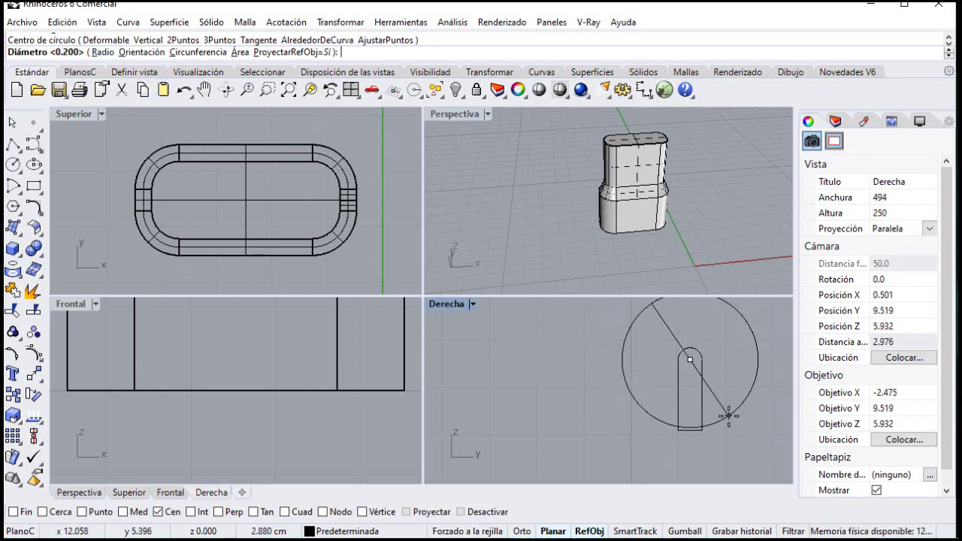
text(.2)
key(Return)
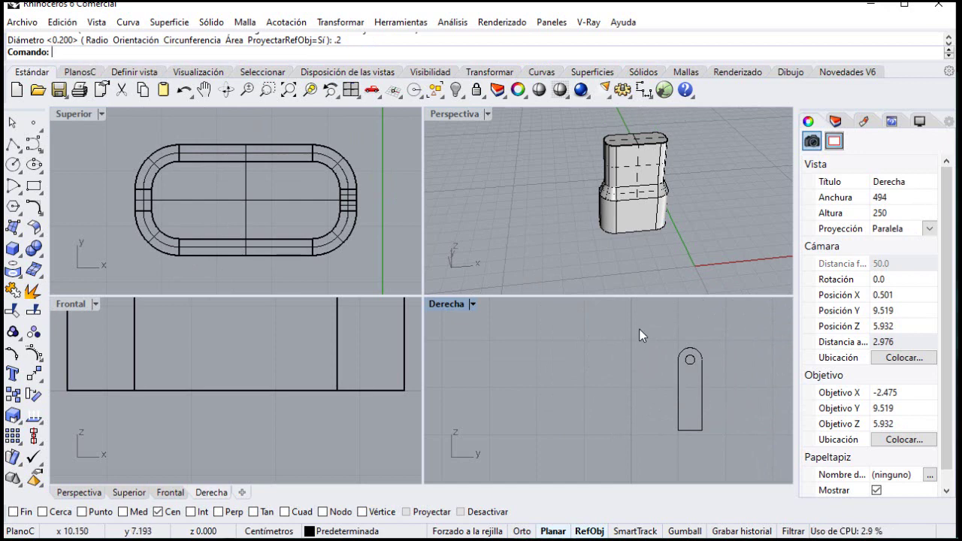
Create a planar surface from the tab outline and its inner circle
drag(639, 331, 742, 458)
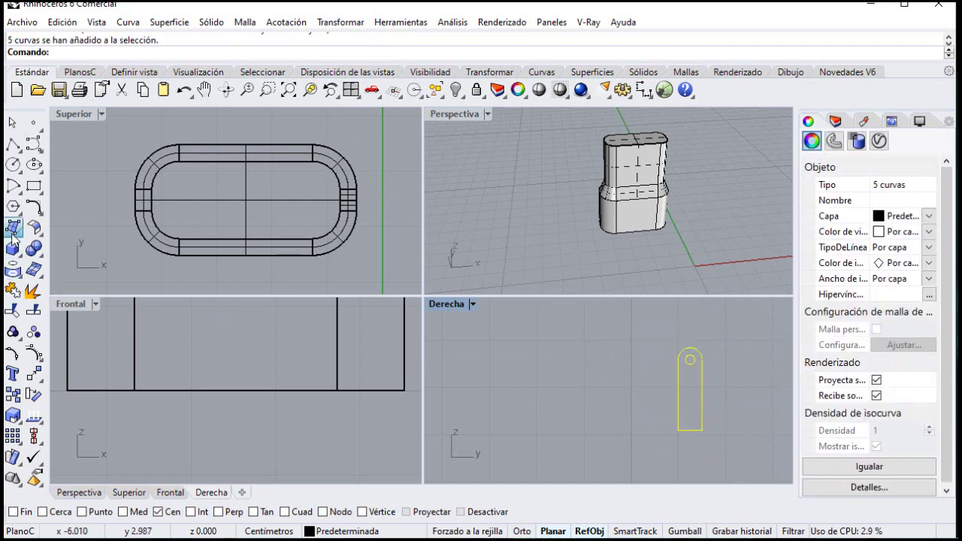
click(11, 264)
click(51, 235)
click(656, 342)
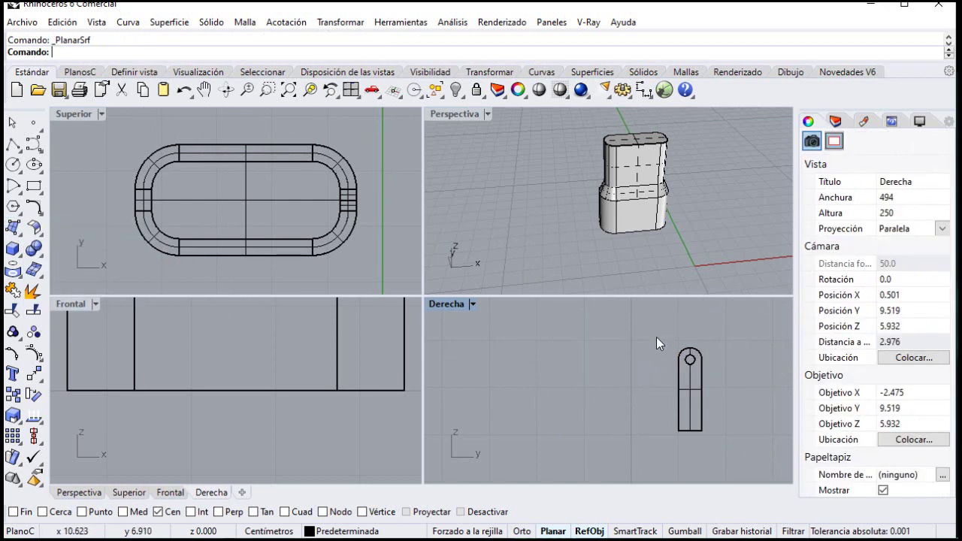
right_drag(583, 244, 663, 274)
scroll(609, 169, up, 3)
scroll(592, 164, up, 2)
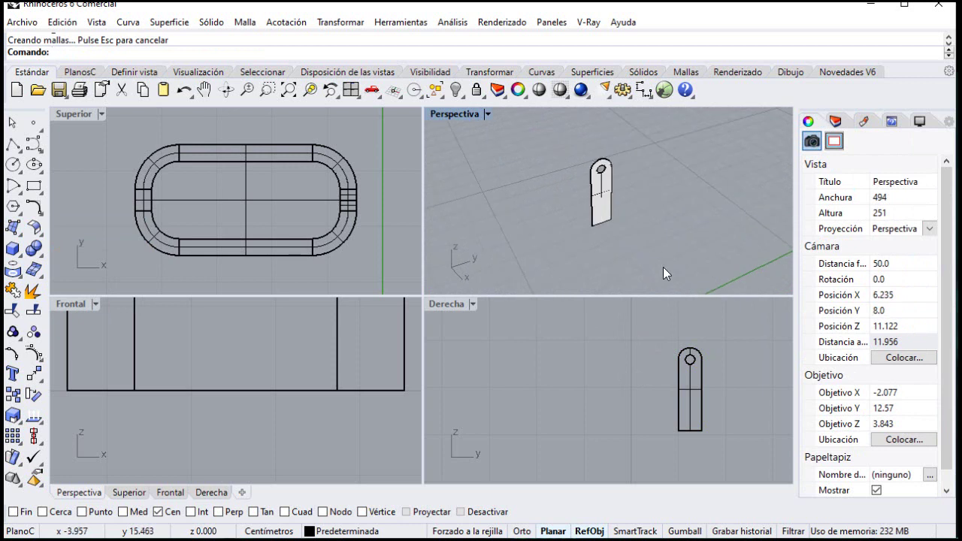
Select the tab's surface and curves, try a midpoint-snapped line along the container's top face, and undo that line
drag(552, 158, 646, 241)
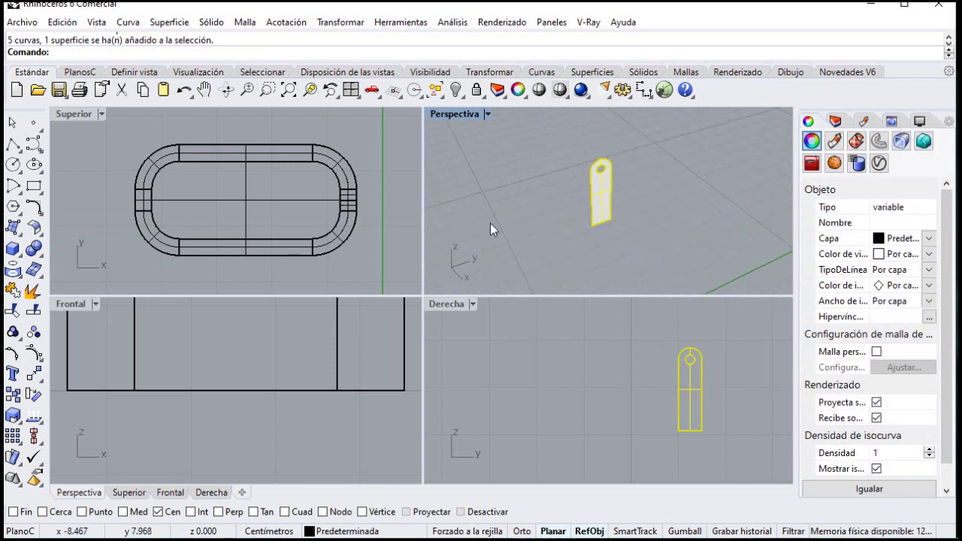
right_drag(490, 223, 680, 203)
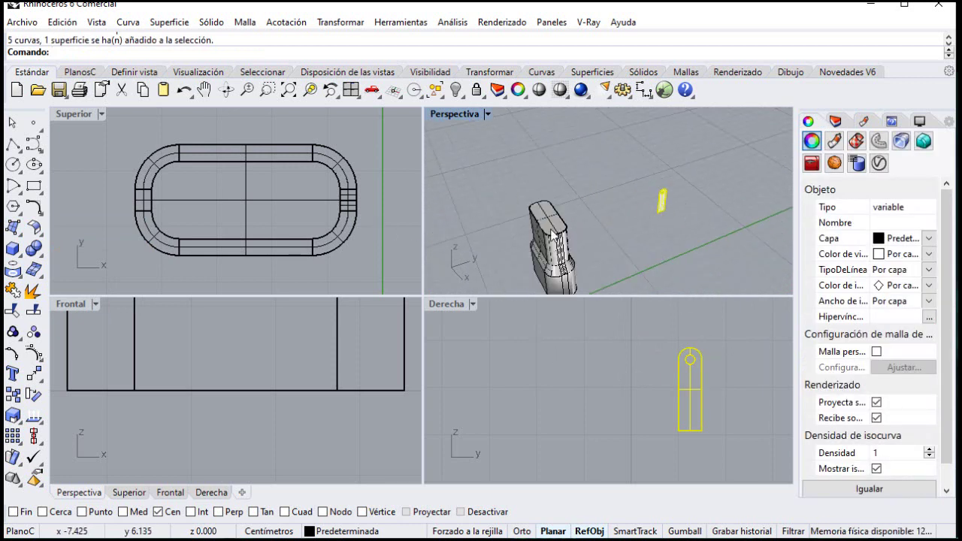
click(13, 144)
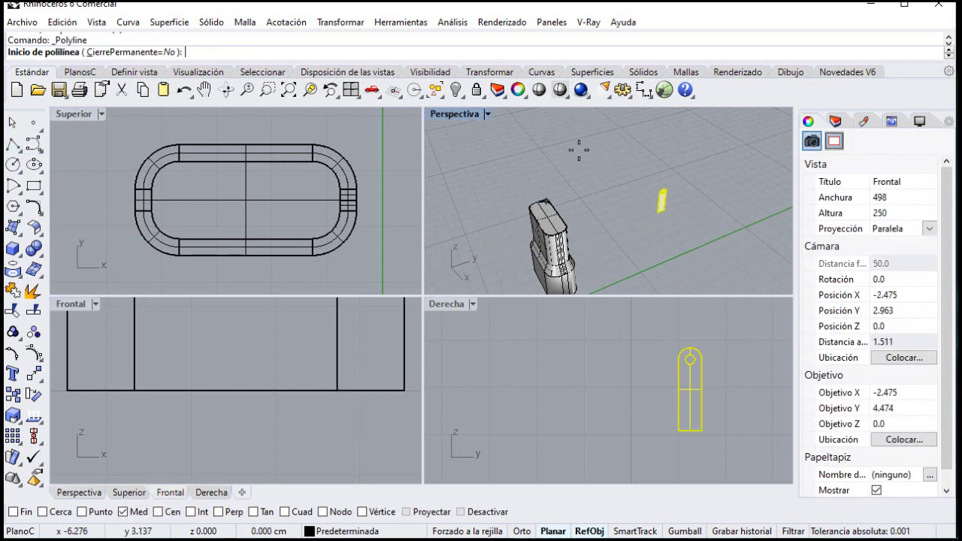
right_drag(575, 150, 553, 237)
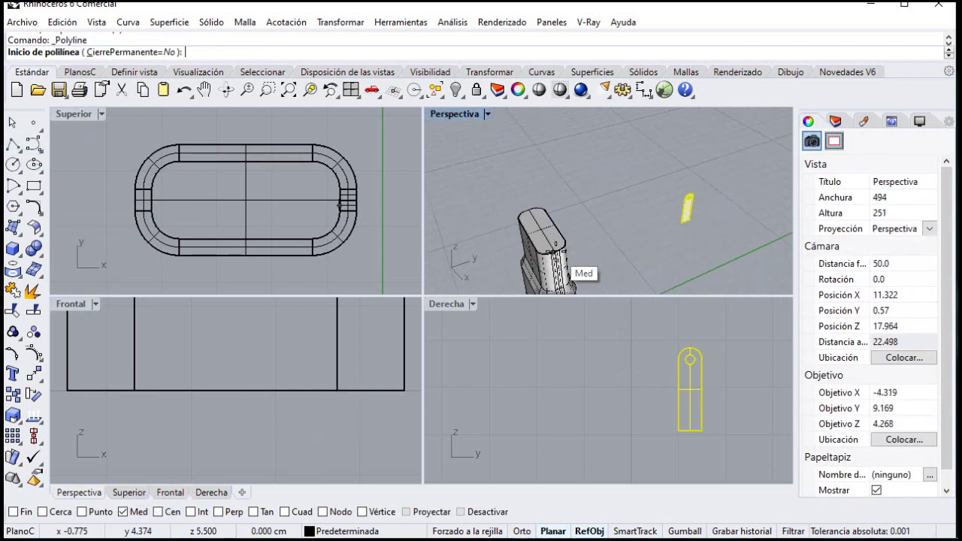
click(560, 259)
click(536, 215)
key(Return)
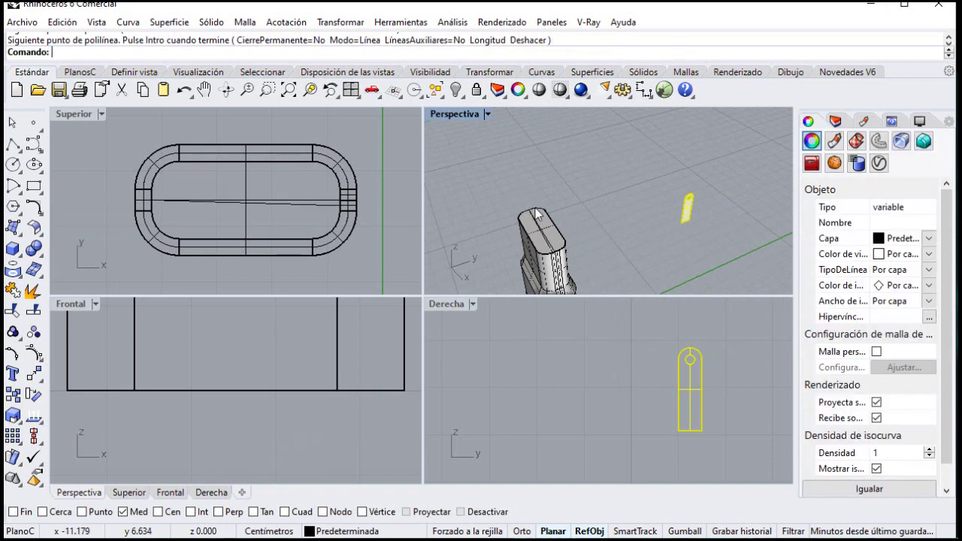
key(ctrl+z)
Draw a polyline across the container's top face between the midpoints of its two long edges
double_click(454, 113)
right_drag(444, 145, 610, 304)
scroll(610, 304, up, 8)
key(Return)
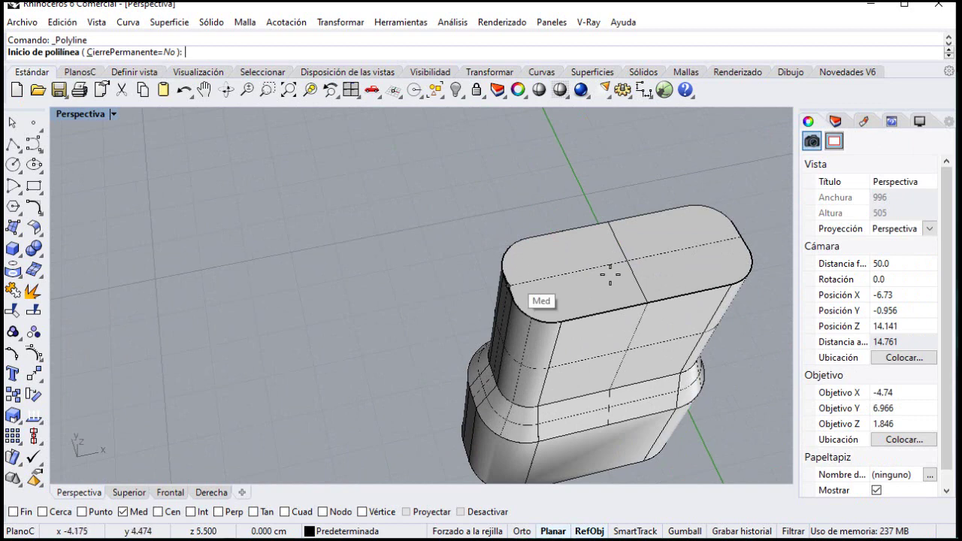
click(645, 301)
key(Return)
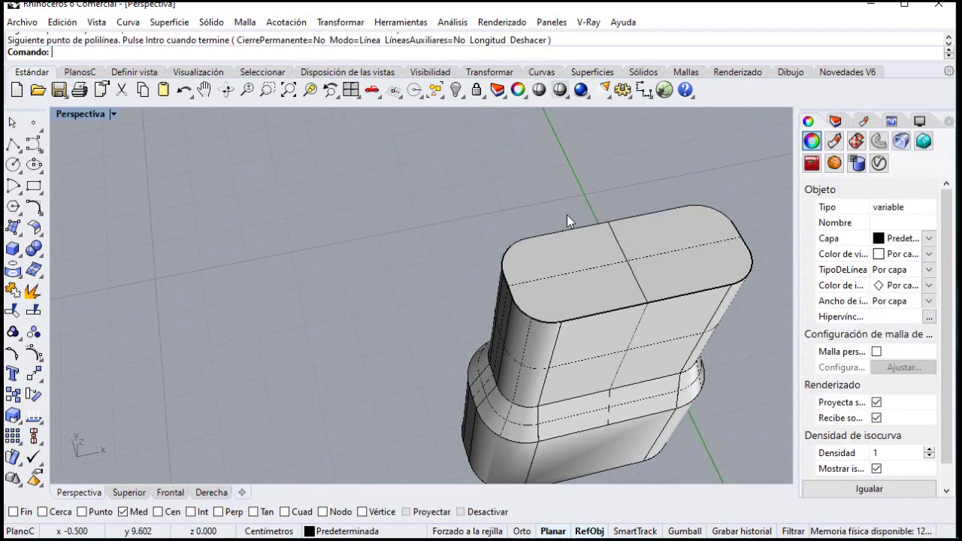
Move the tab's surface and curves from the midpoint of its base to the midpoint of the line on the top face
scroll(640, 204, down, 5)
scroll(640, 204, down, 4)
key(Escape)
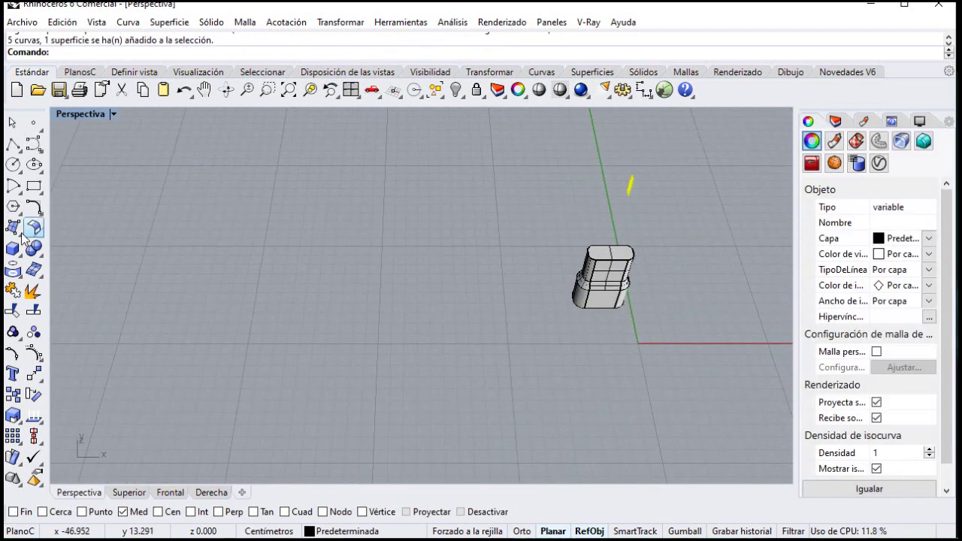
click(34, 375)
scroll(606, 203, up, 6)
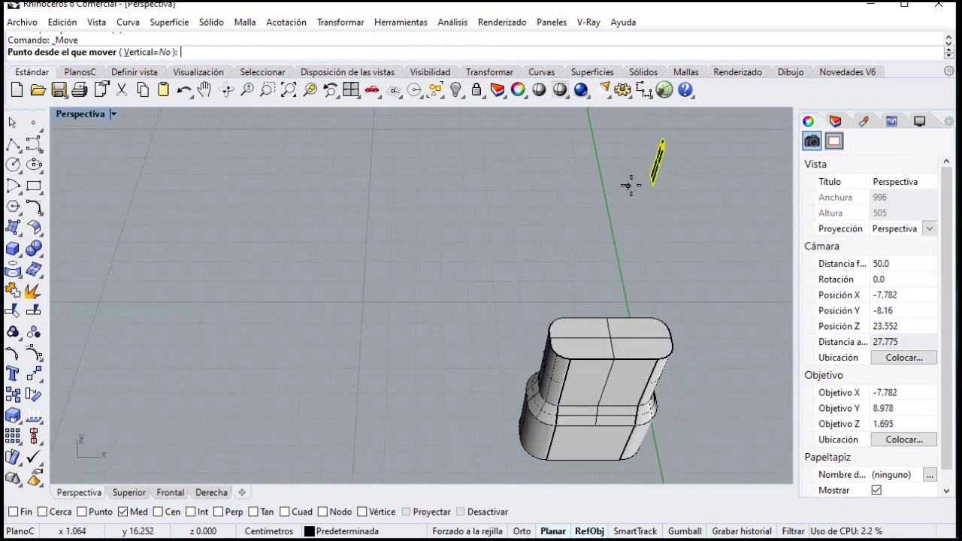
click(655, 180)
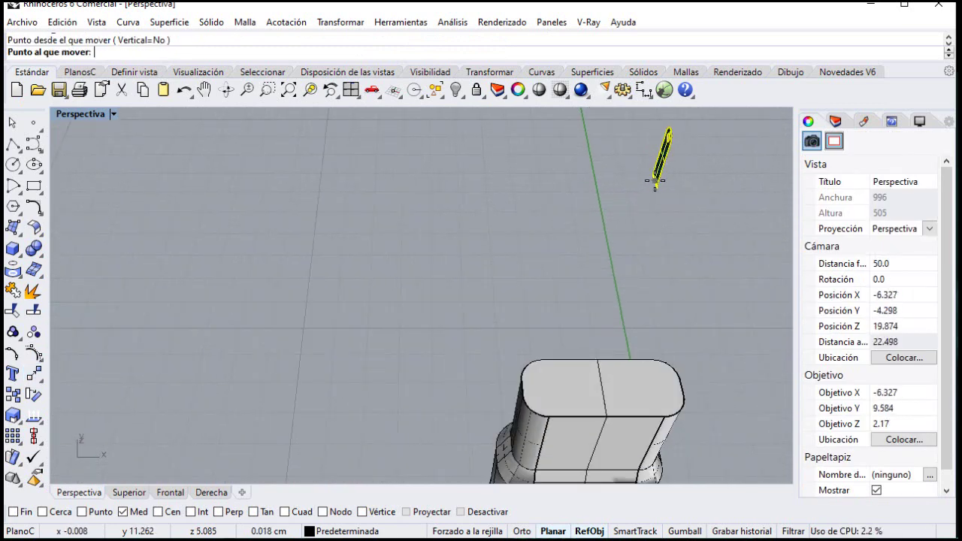
click(606, 375)
Try moving the tab 1 cm in the positive X direction in the front view, and undo that move
double_click(88, 115)
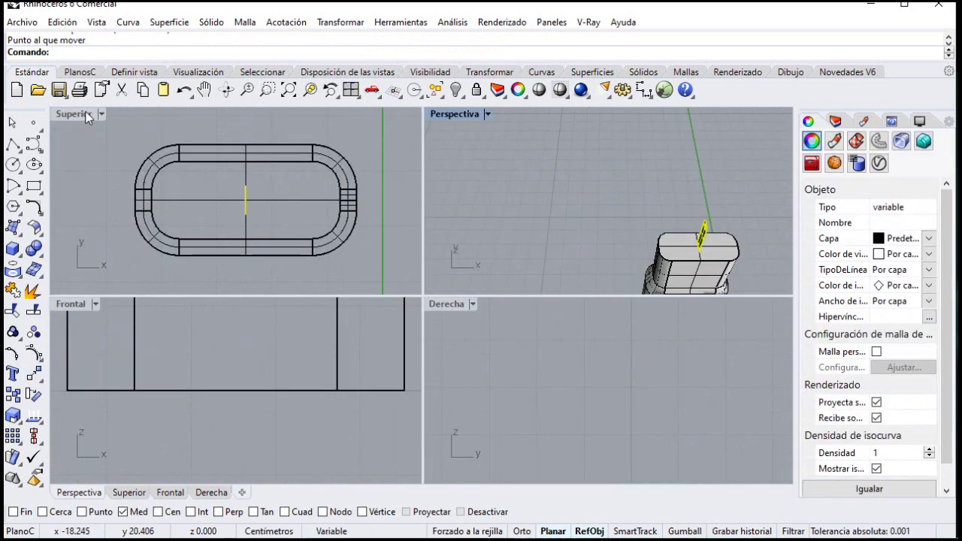
scroll(293, 398, down, 5)
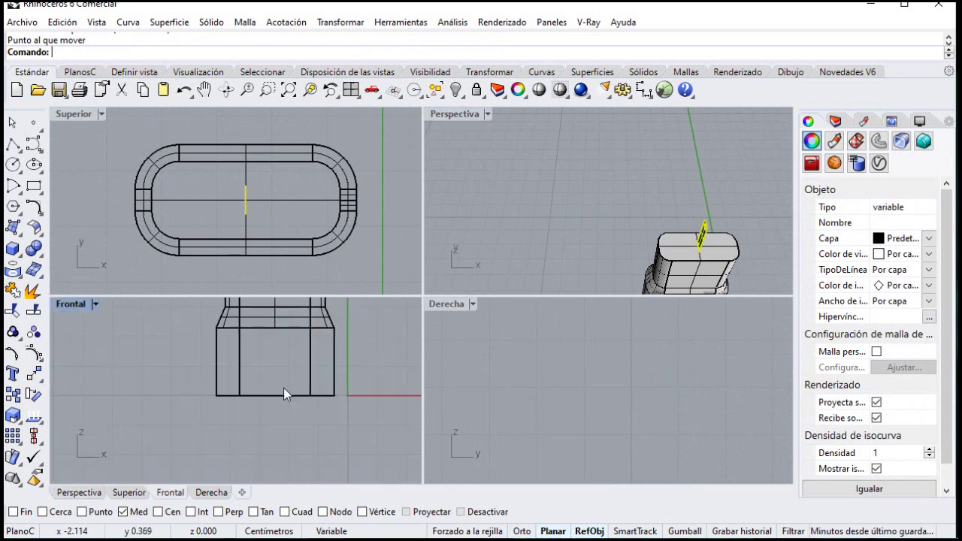
double_click(71, 304)
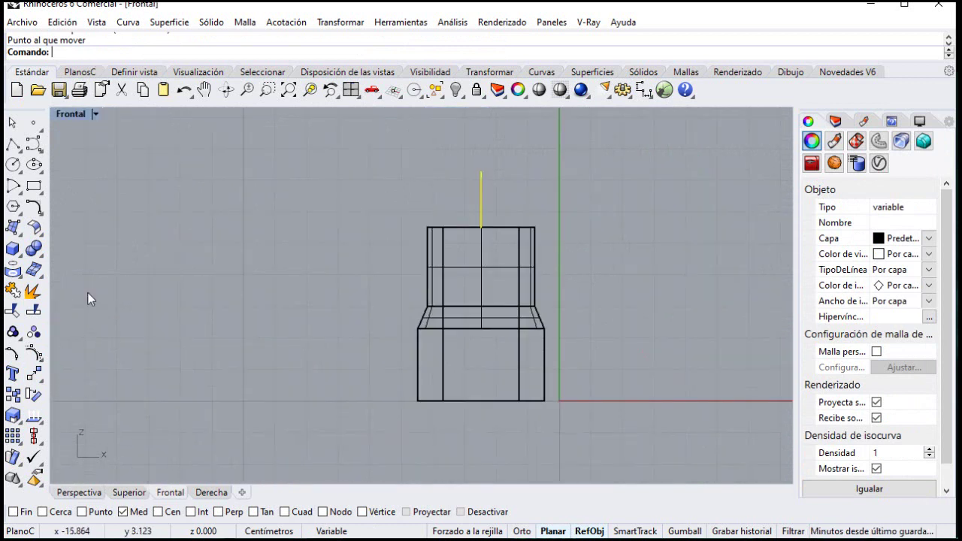
click(33, 373)
scroll(476, 221, up, 3)
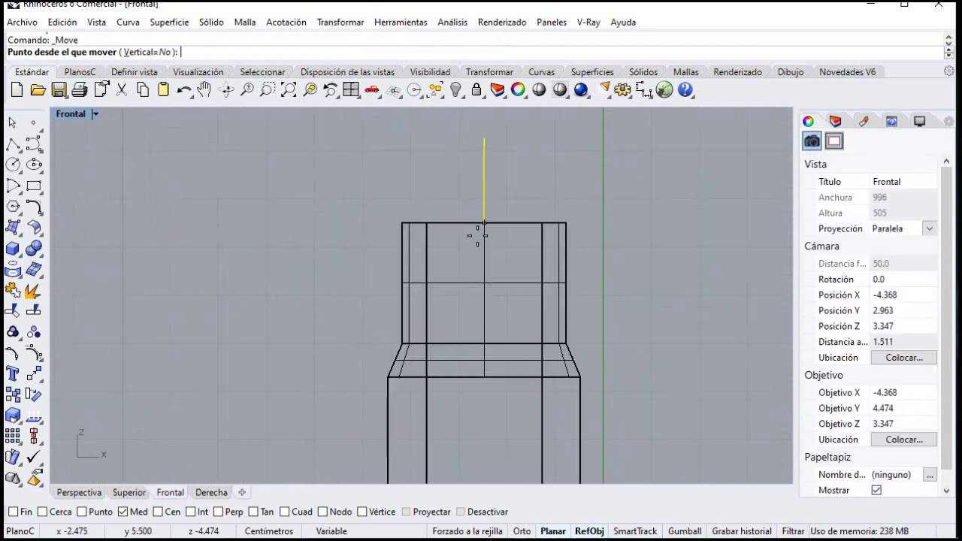
click(481, 223)
text(1)
key(Return)
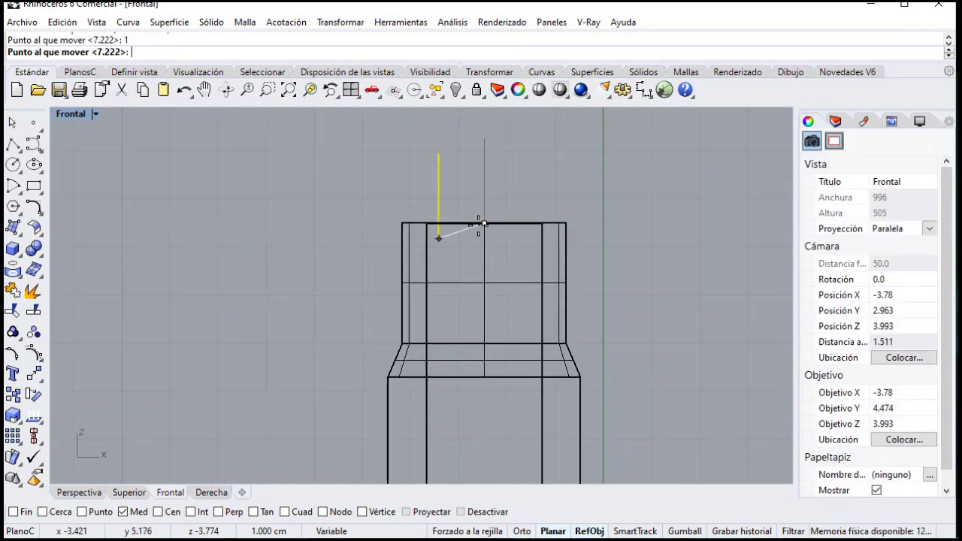
click(532, 222)
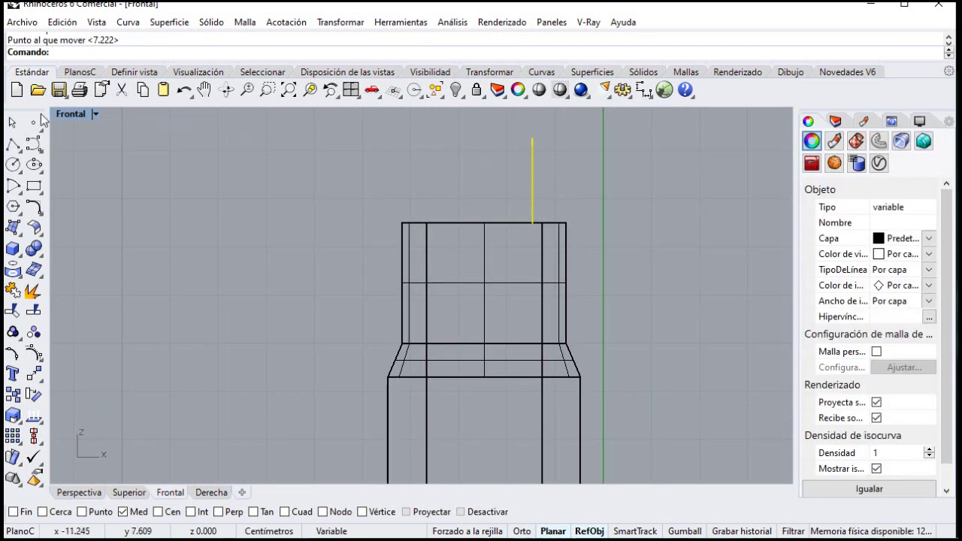
double_click(66, 117)
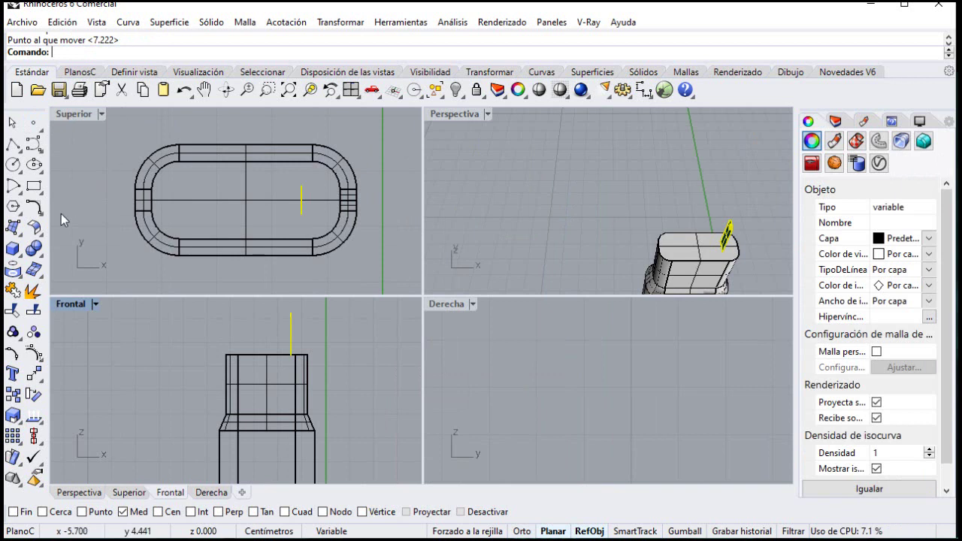
double_click(70, 306)
key(ctrl+z)
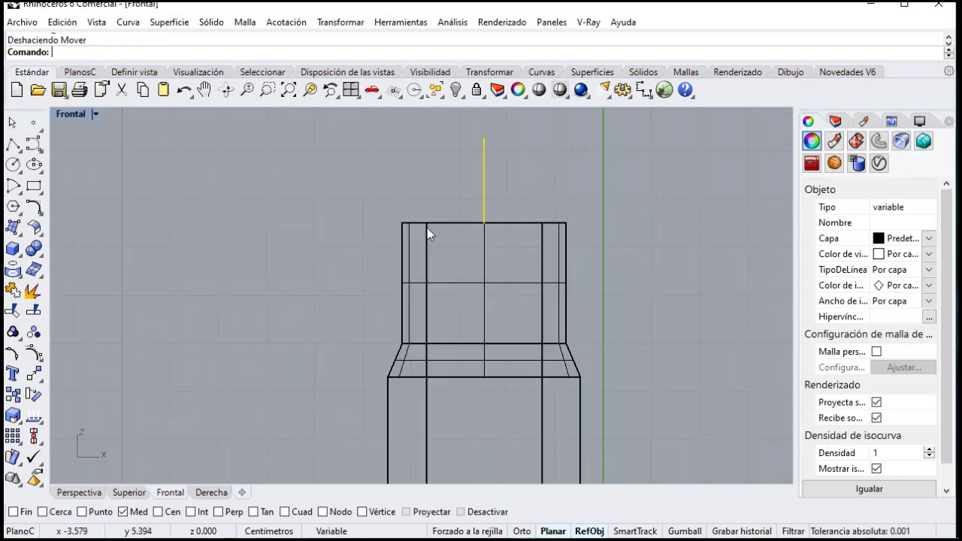
Move the tab 1 cm in the positive X direction along the container's top edge in the front view
click(34, 394)
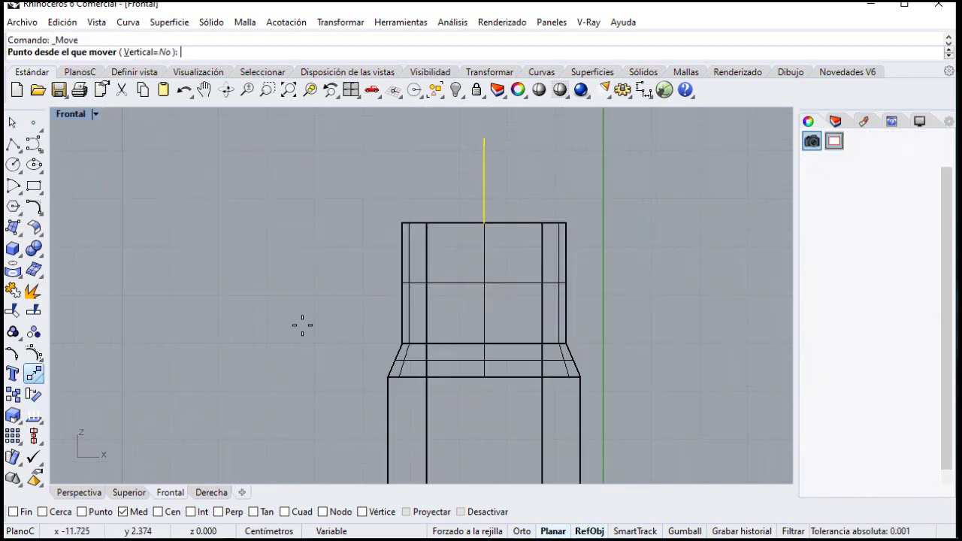
click(485, 223)
text(1)
key(Return)
text(1)
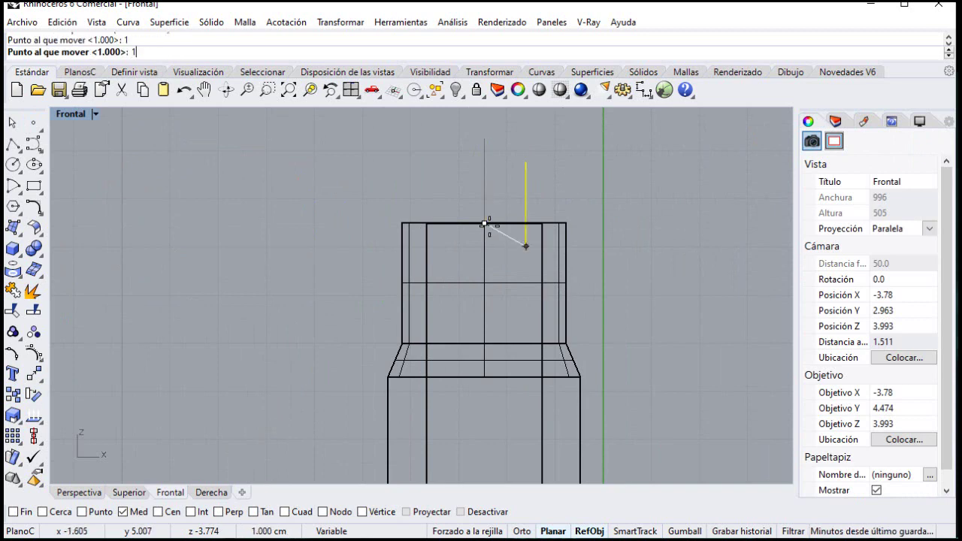
click(549, 175)
key(Escape)
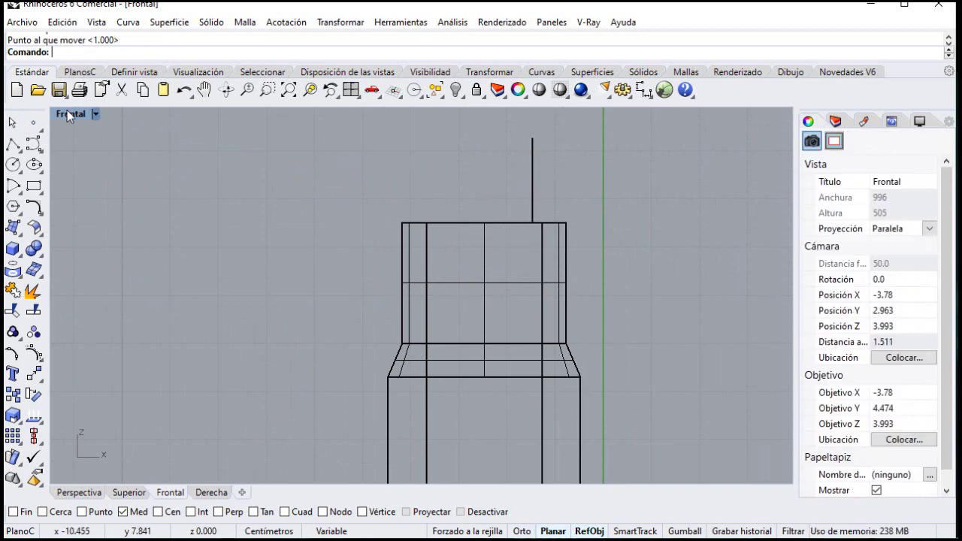
double_click(66, 113)
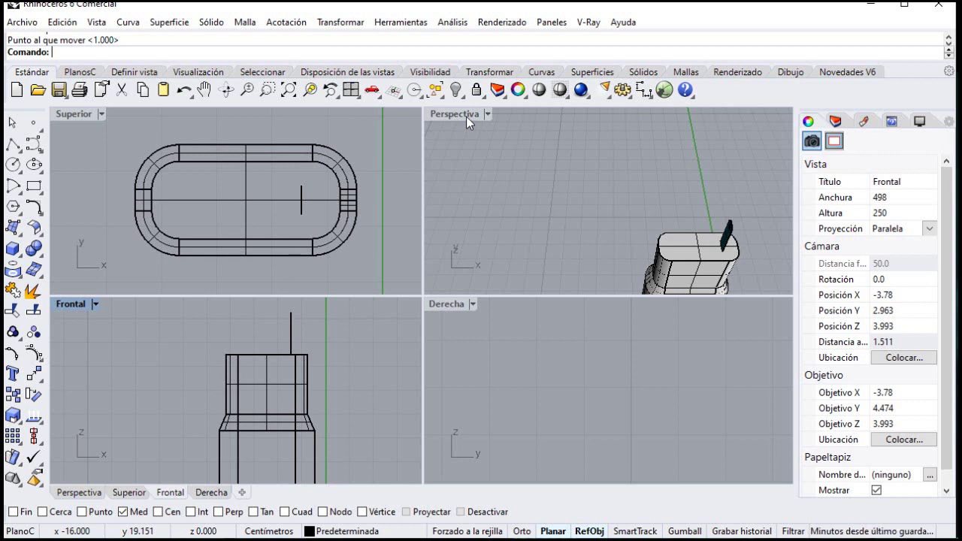
Offset the tab's surface by 0.1 cm into a solid with rounded corners, deleting the original surface
scroll(726, 216, up, 3)
click(726, 216)
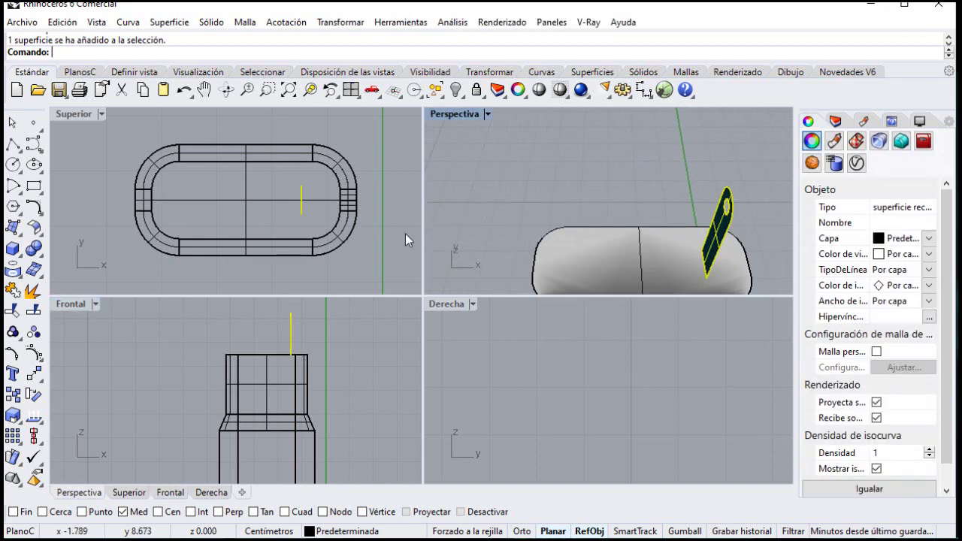
click(16, 255)
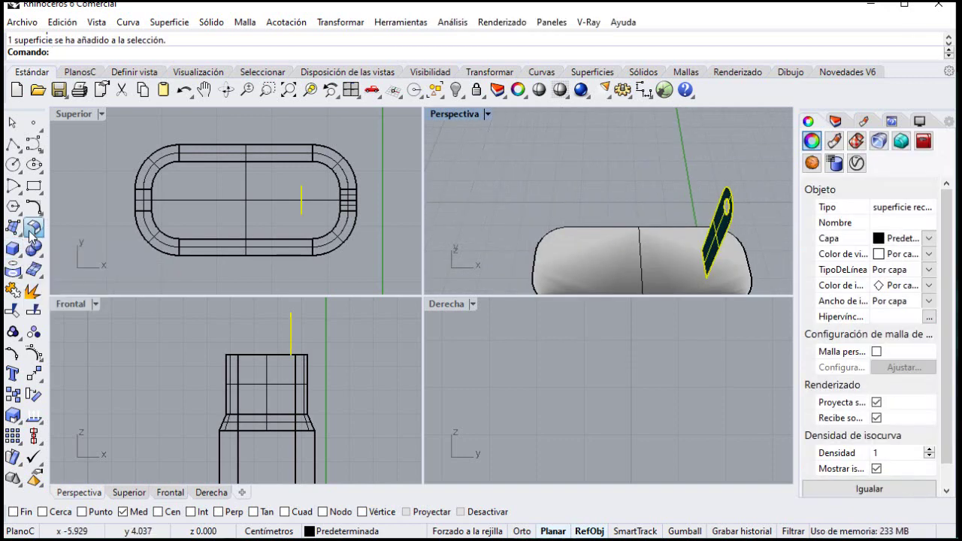
click(33, 228)
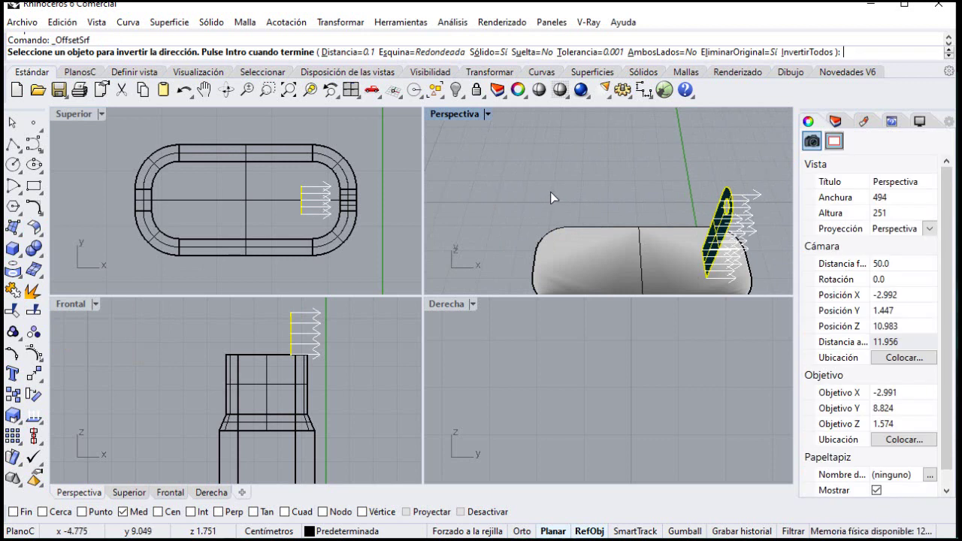
click(387, 124)
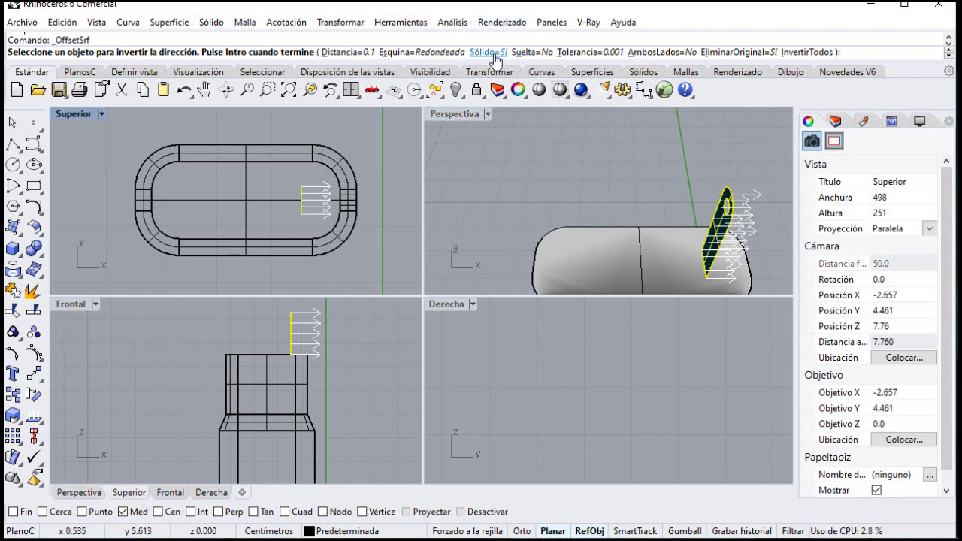
key(Return)
click(636, 161)
right_drag(635, 161, 600, 180)
Try mirroring the solid tab about the vertical centre plane of the container's top face, and delete the mirrored copy
click(562, 188)
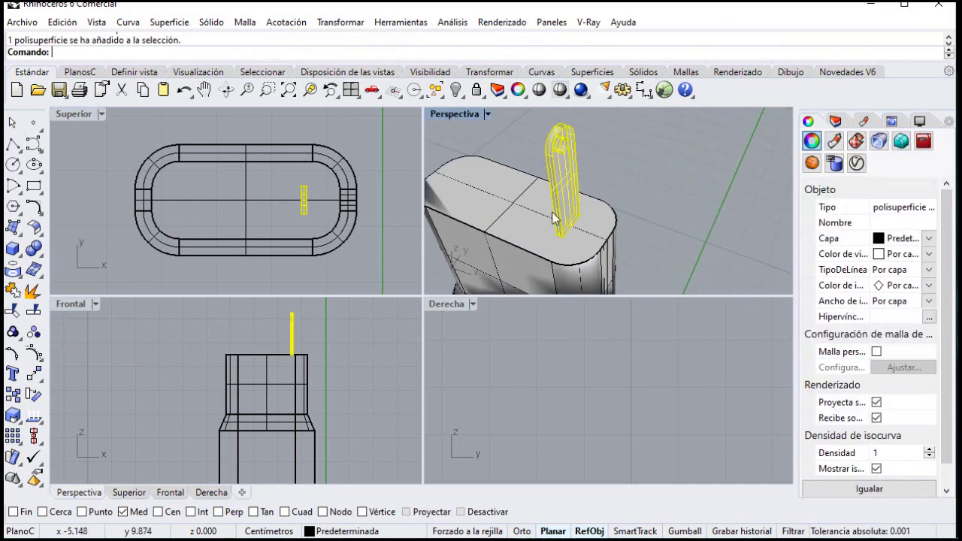
click(36, 376)
click(140, 382)
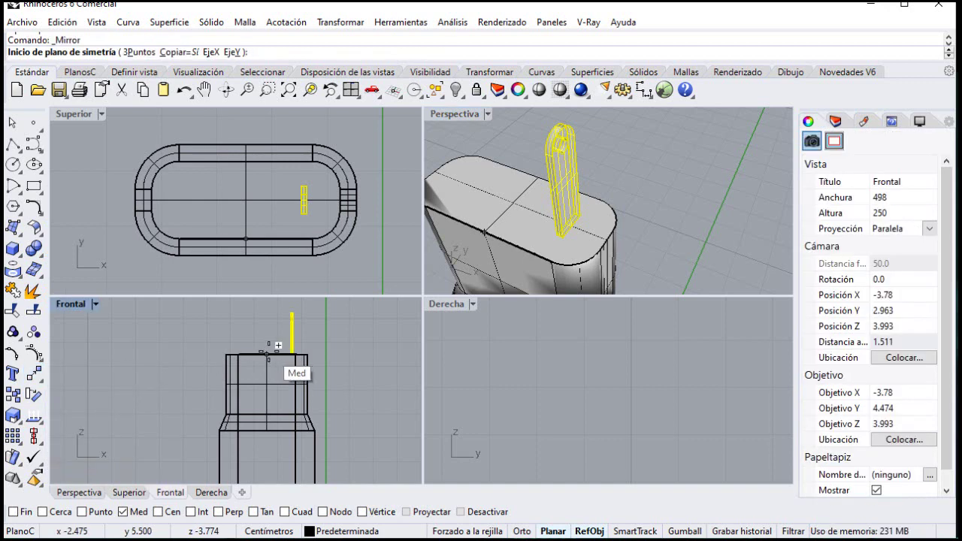
click(267, 354)
click(266, 322)
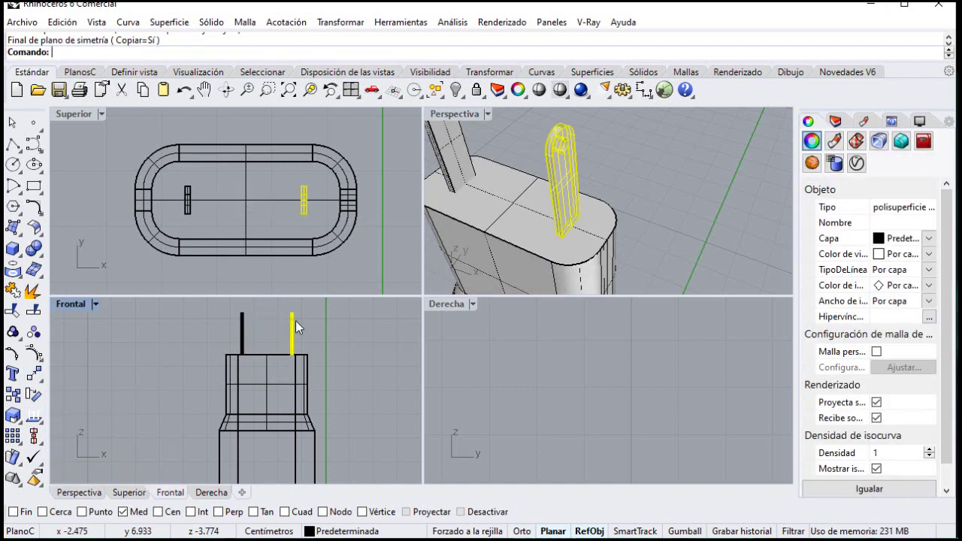
scroll(586, 238, down, 5)
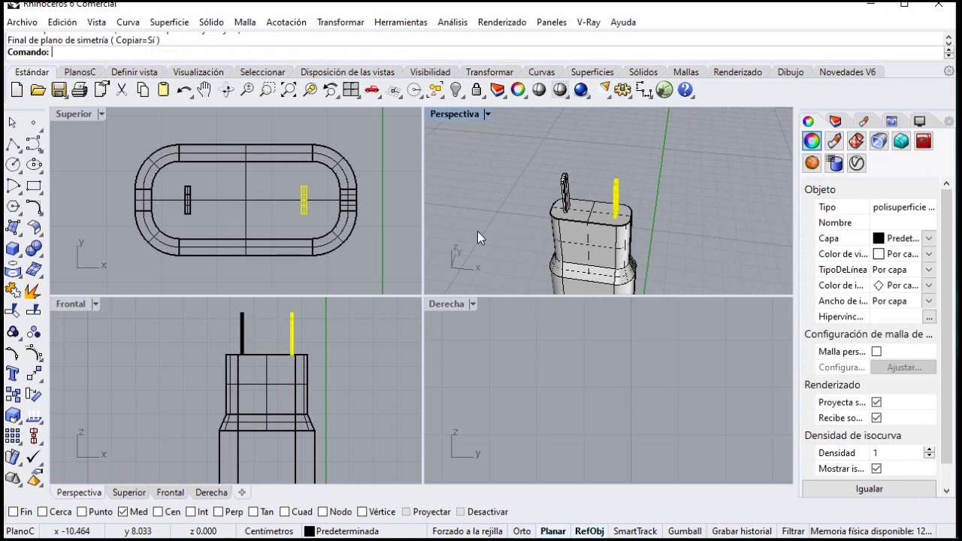
right_drag(551, 198, 689, 172)
click(689, 172)
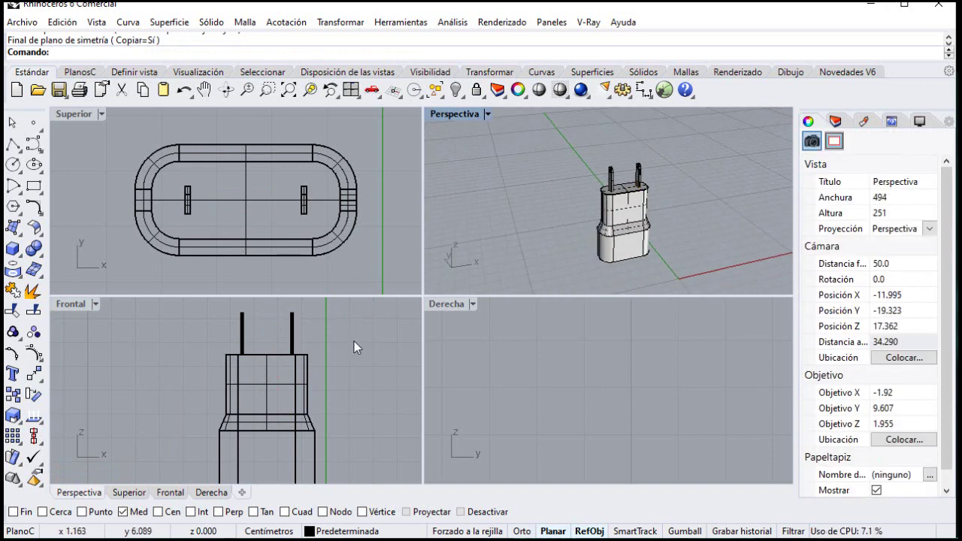
right_drag(534, 290, 500, 262)
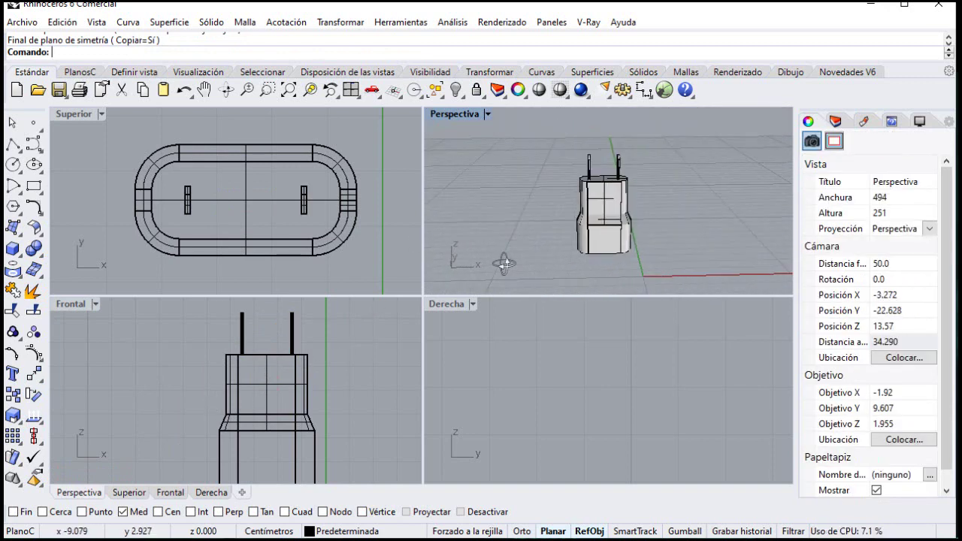
click(243, 330)
click(251, 323)
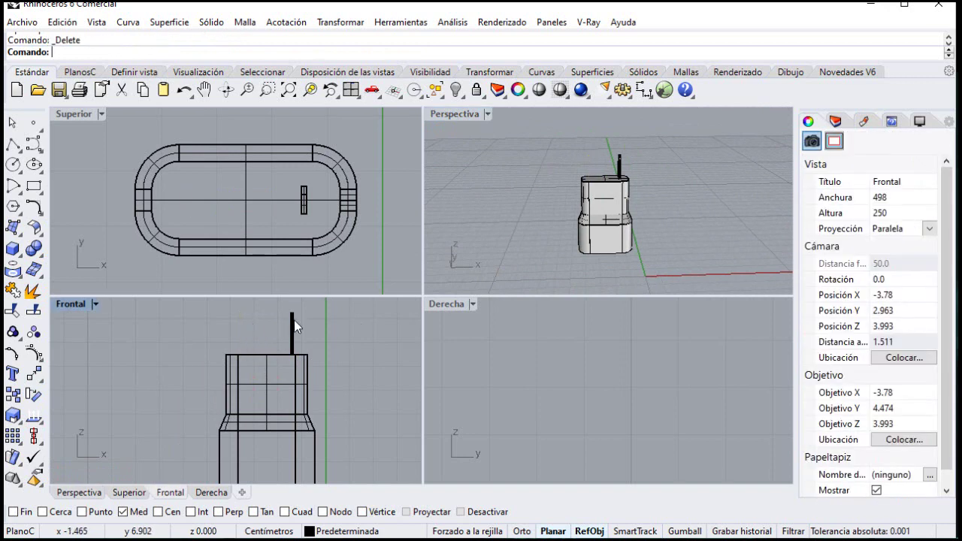
Move the solid tab 0.2 cm toward the centre of the container's top face in the front view
click(292, 325)
click(33, 393)
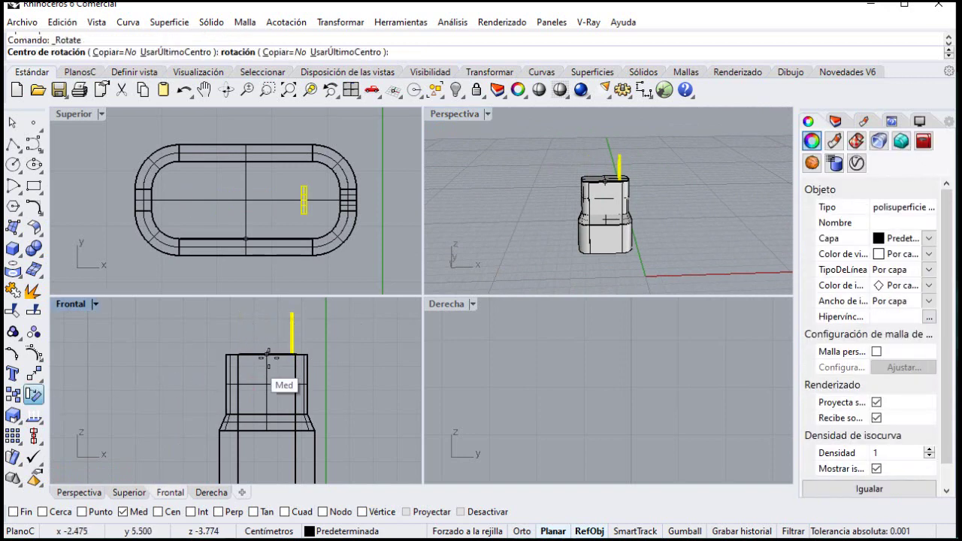
scroll(293, 353, up, 3)
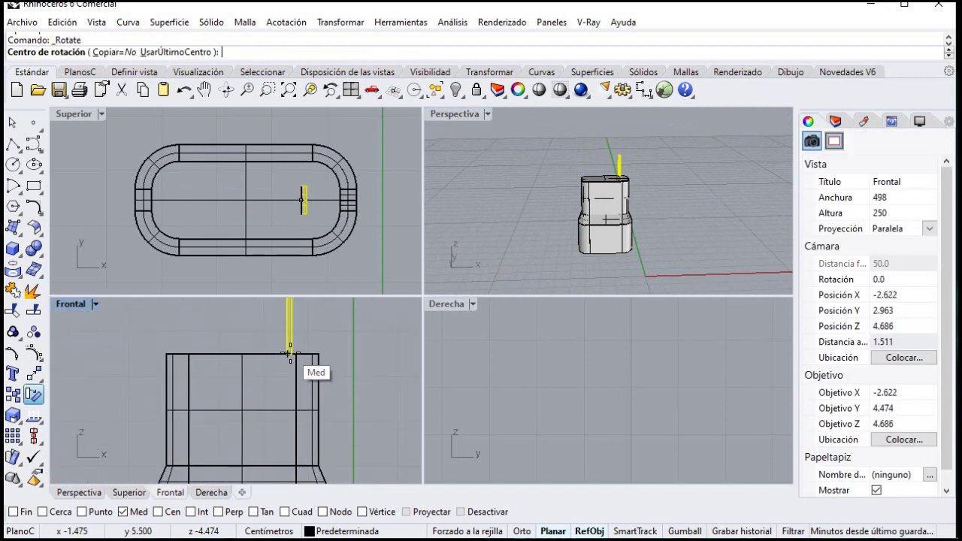
click(290, 353)
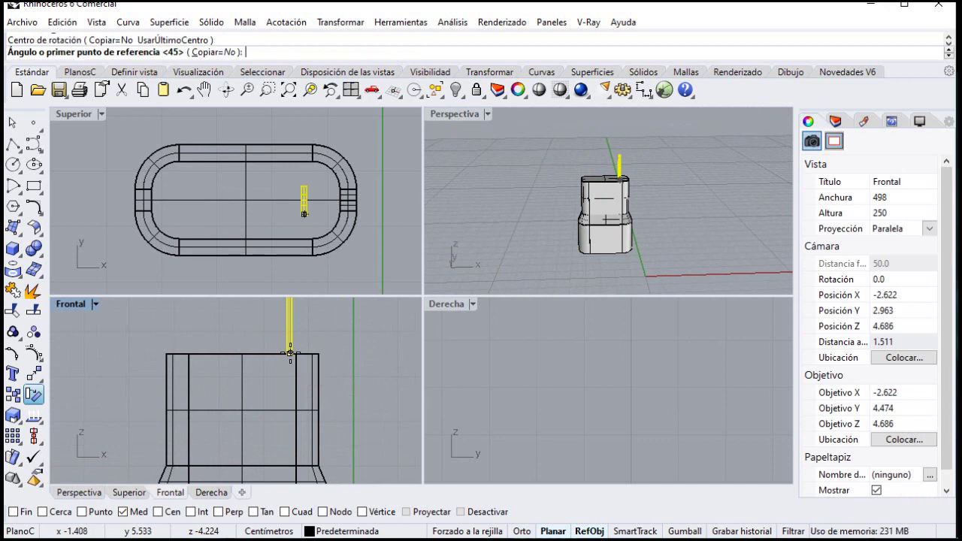
key(Return)
text(.2)
key(Return)
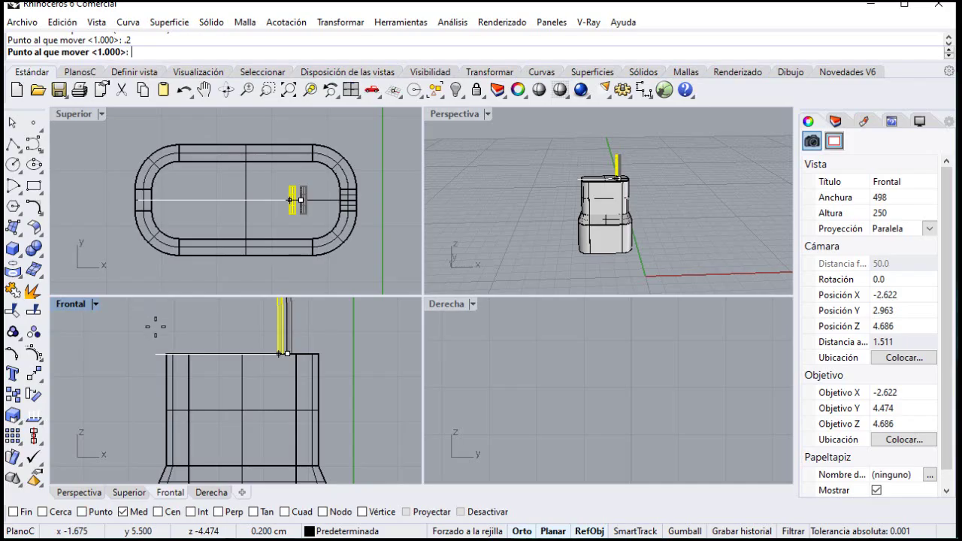
key(Escape)
Delete a leftover open outline curve beside the solid tab, and select the solid tab
click(289, 318)
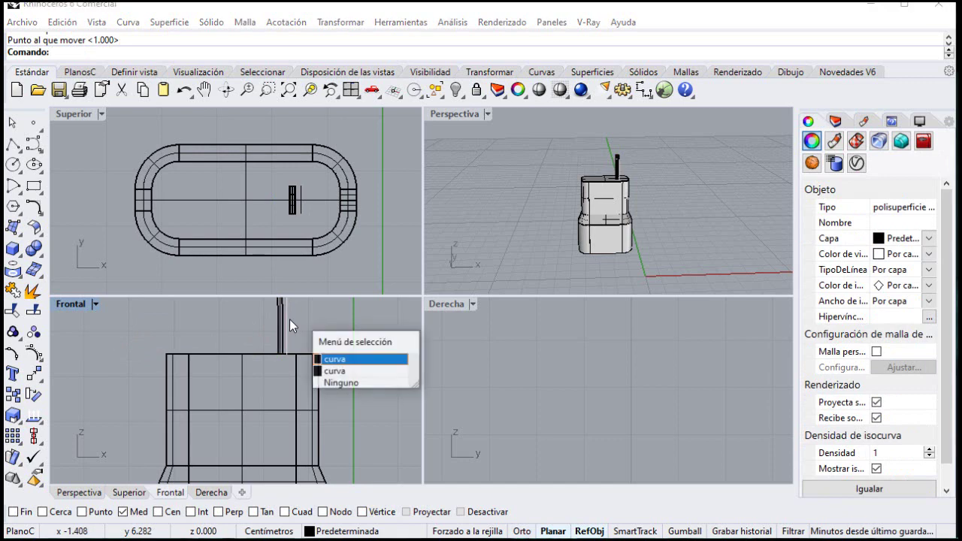
click(311, 325)
click(284, 311)
click(291, 312)
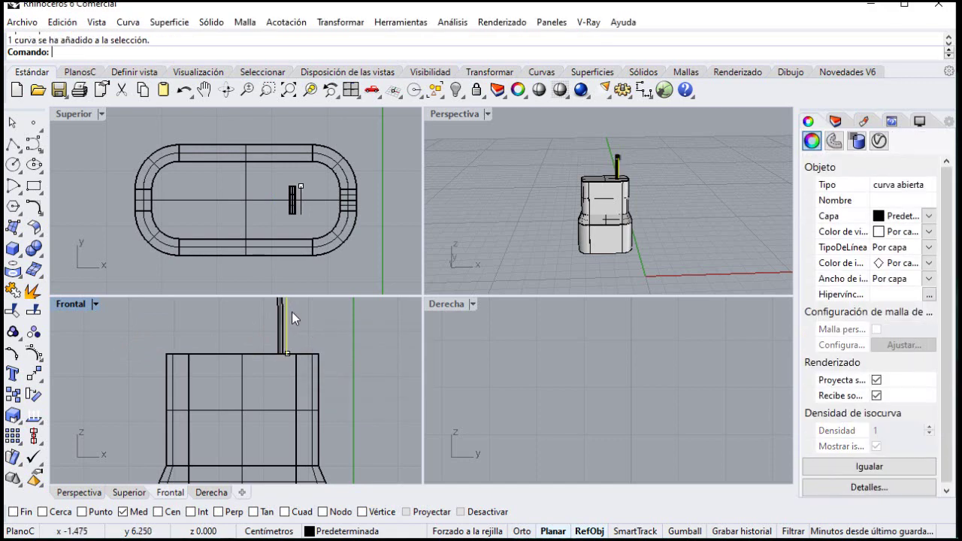
key(Delete)
click(279, 323)
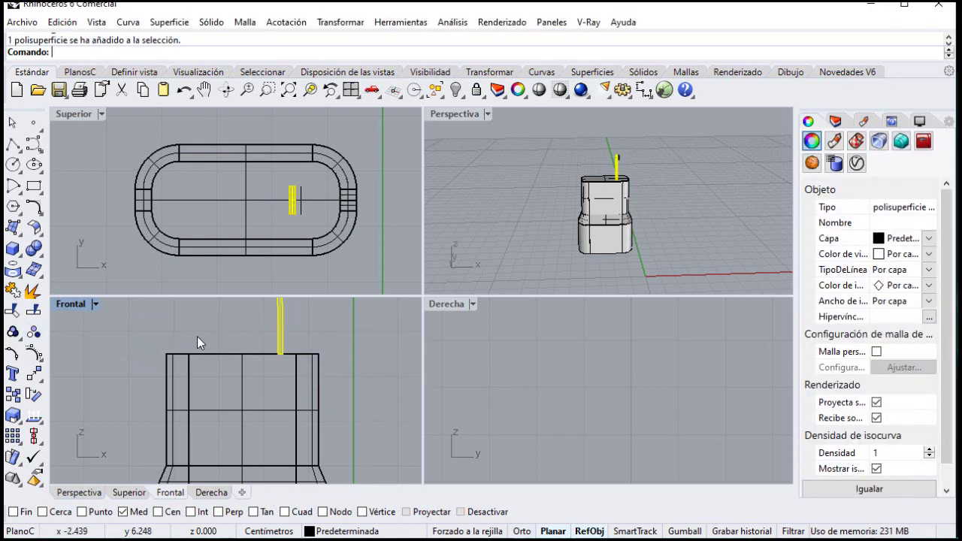
Mirror the solid prong about the vertical centre plane of the neck's top face in the front view, keeping the original
click(34, 374)
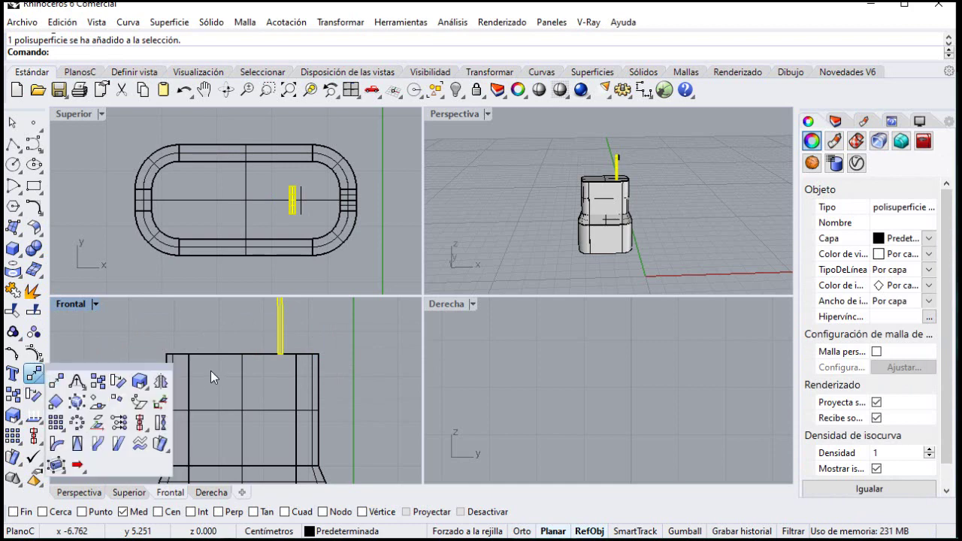
click(160, 381)
click(242, 350)
click(242, 318)
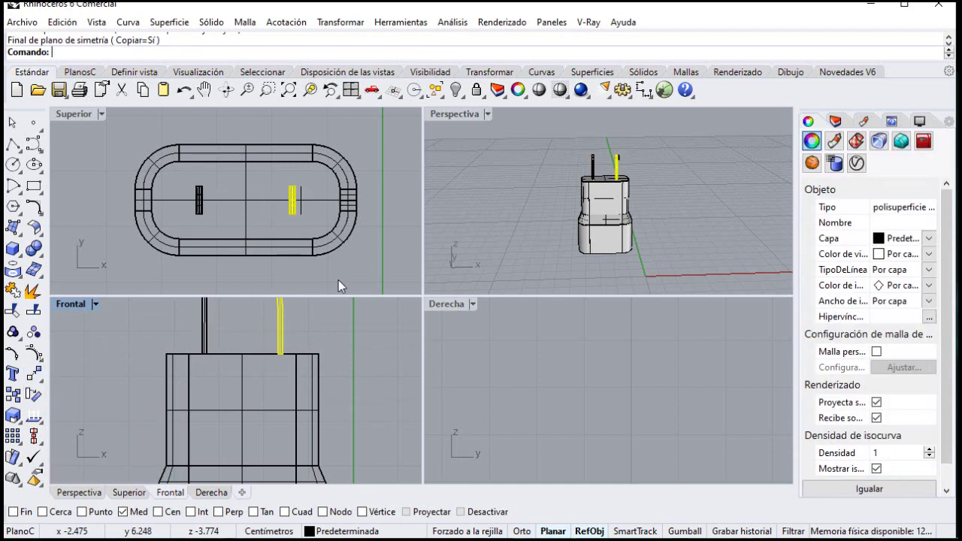
click(456, 224)
right_drag(456, 223, 556, 212)
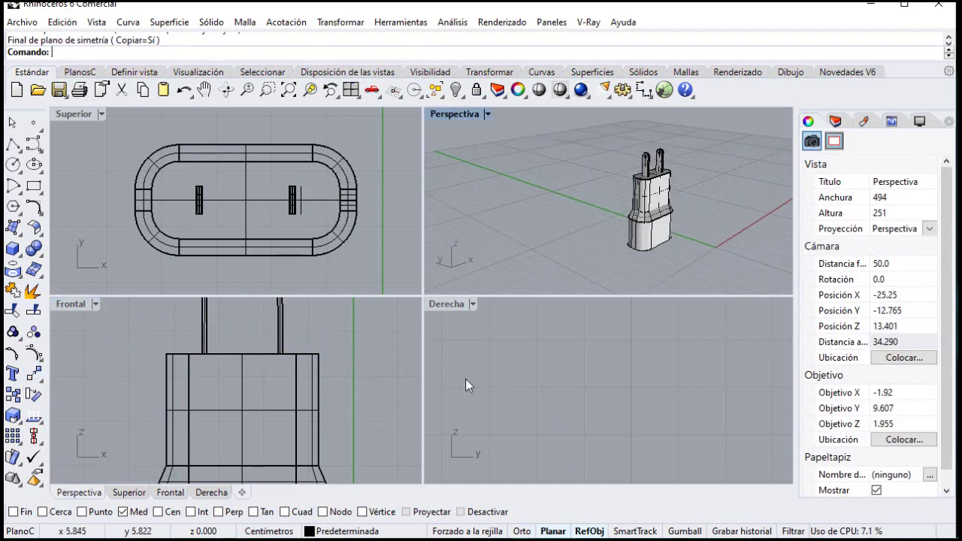
On layer Capa 01, draw a vertical line joining the lower body's bottom and top edge midpoints in the right view
right_drag(465, 378, 634, 353)
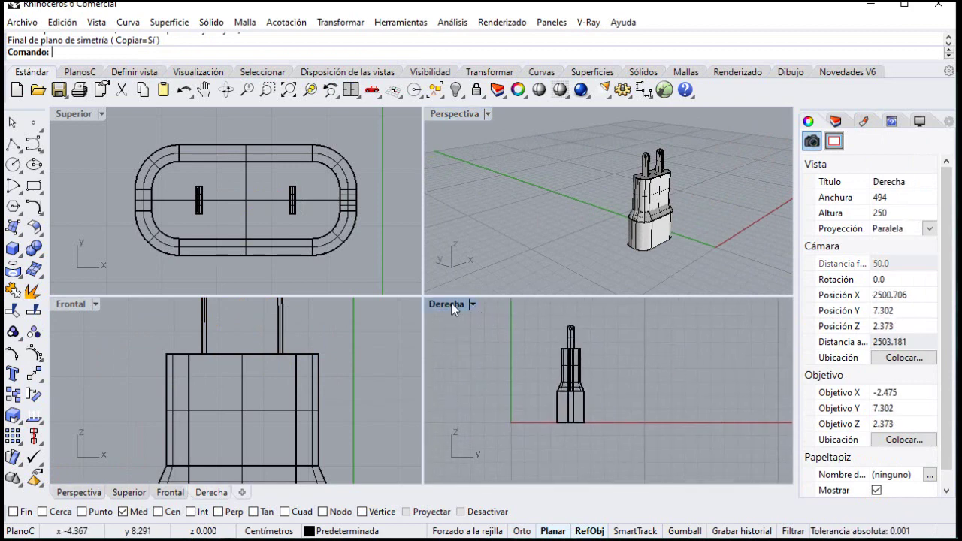
double_click(450, 304)
right_drag(457, 326, 510, 338)
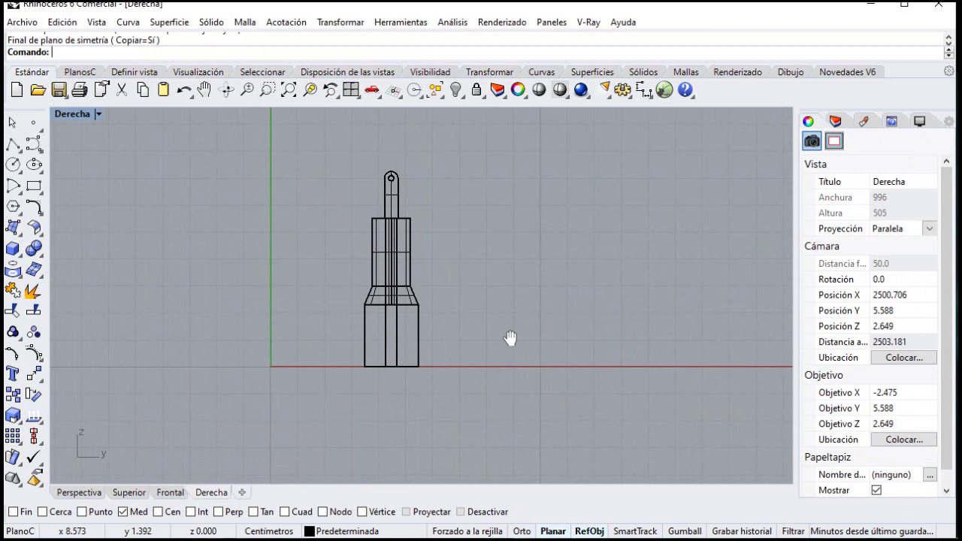
click(12, 143)
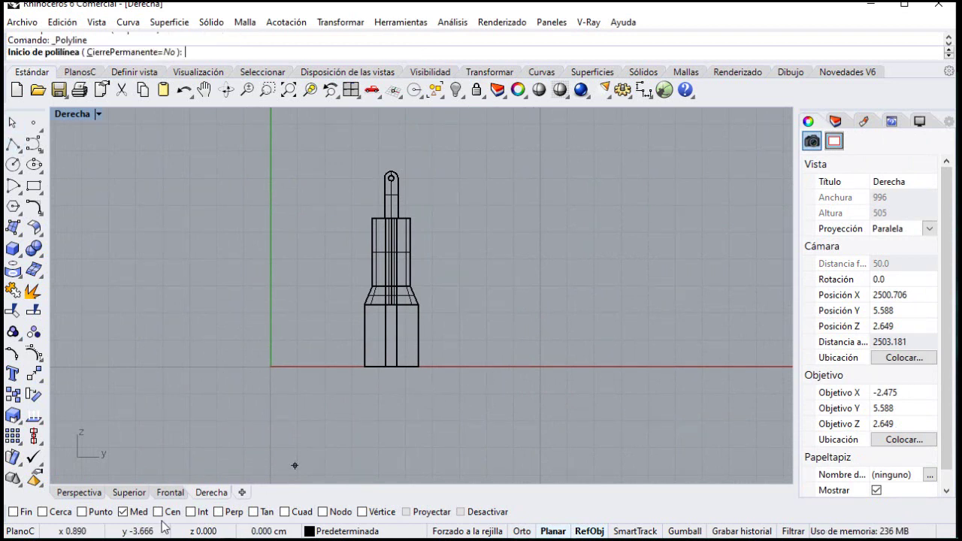
scroll(399, 369, up, 2)
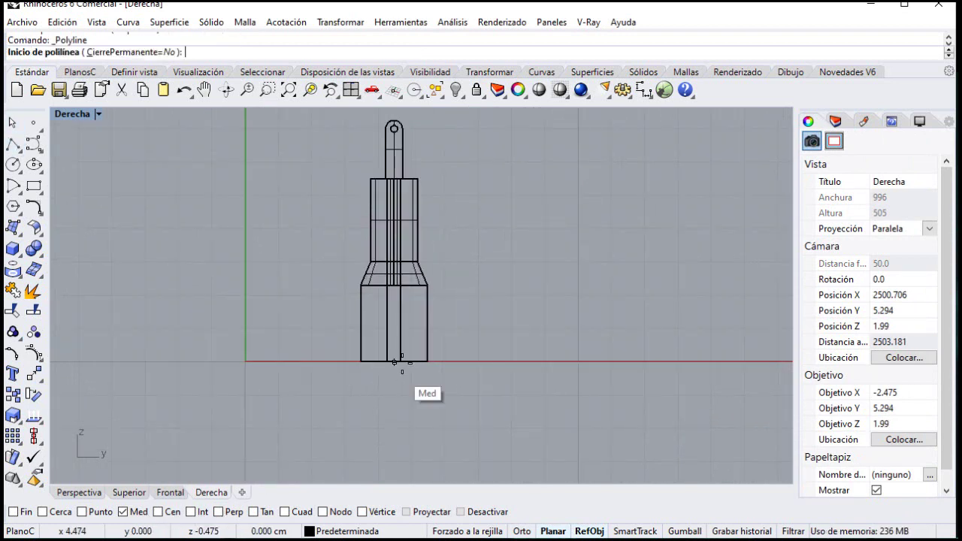
click(840, 121)
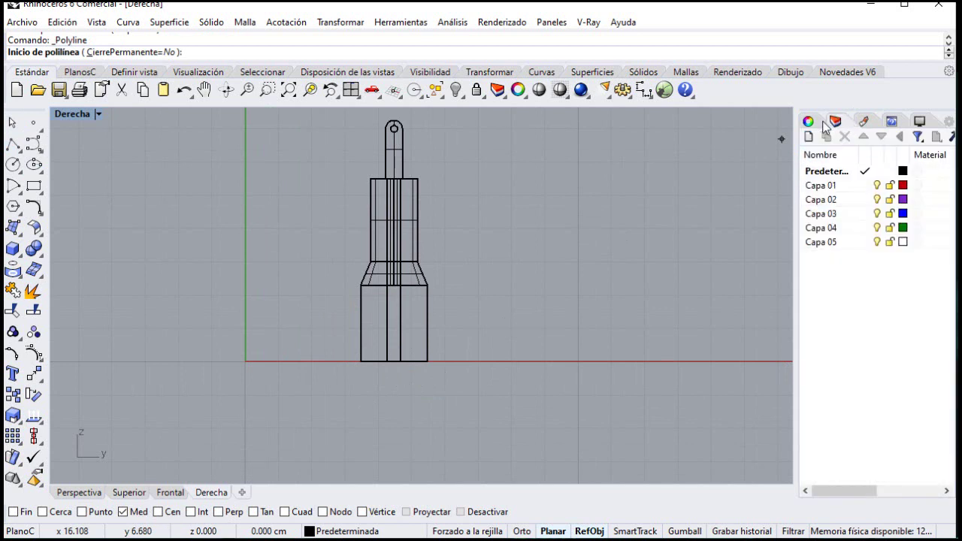
click(865, 185)
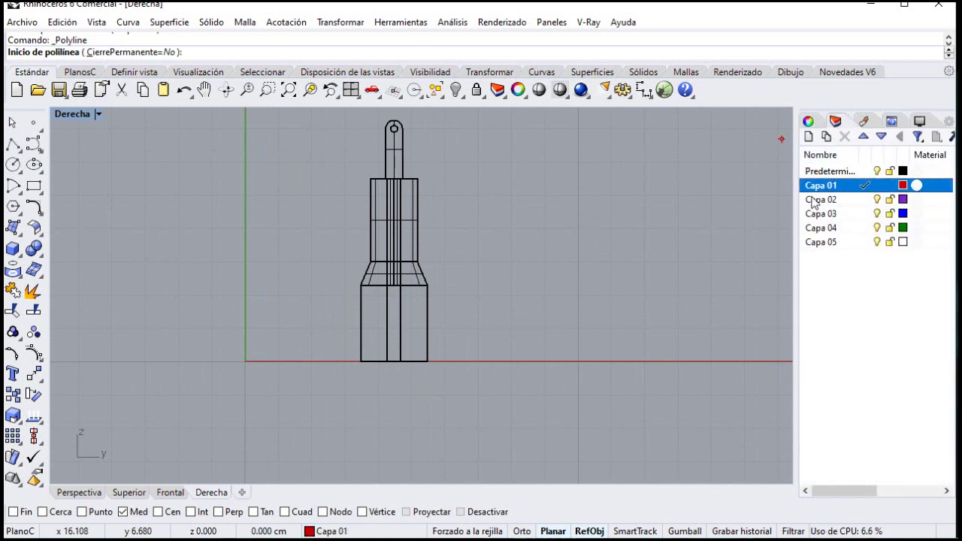
scroll(396, 367, up, 2)
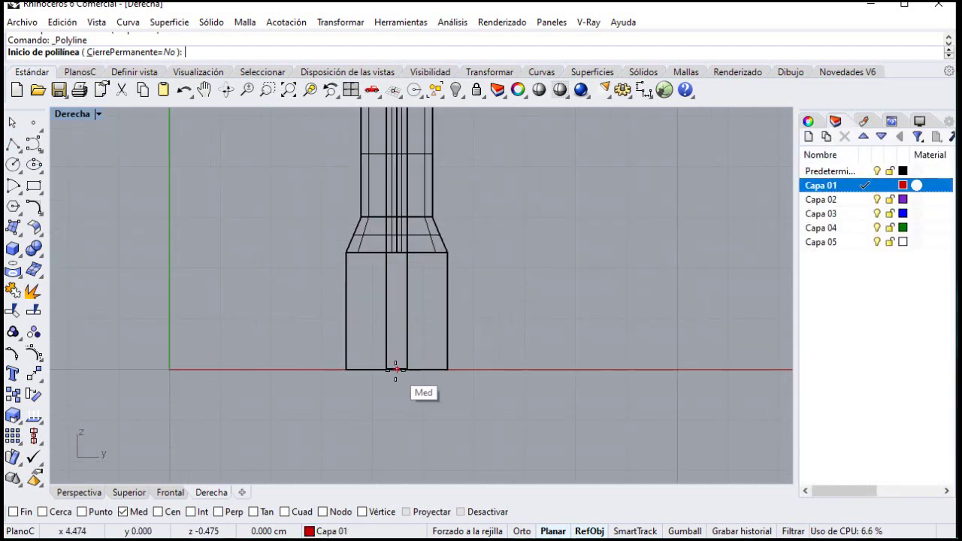
click(396, 369)
click(396, 253)
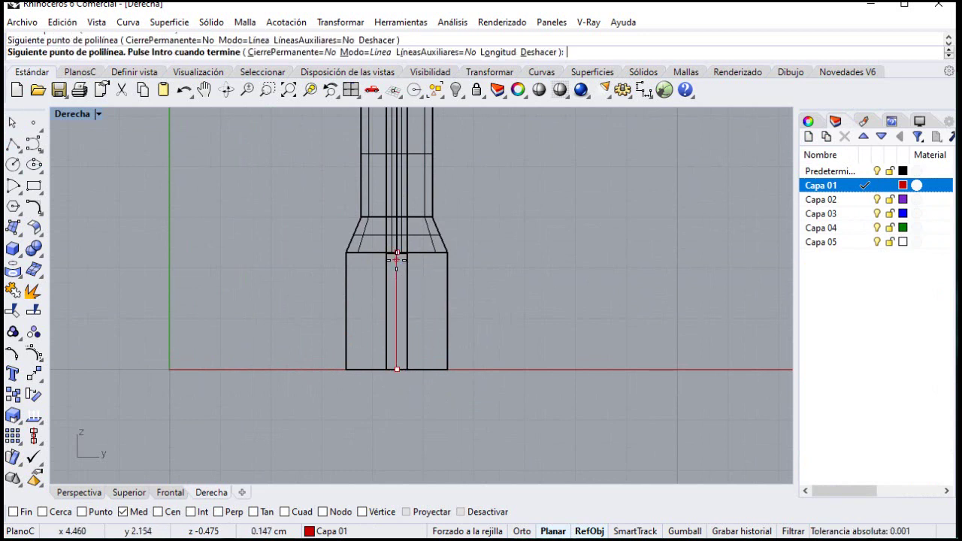
key(Return)
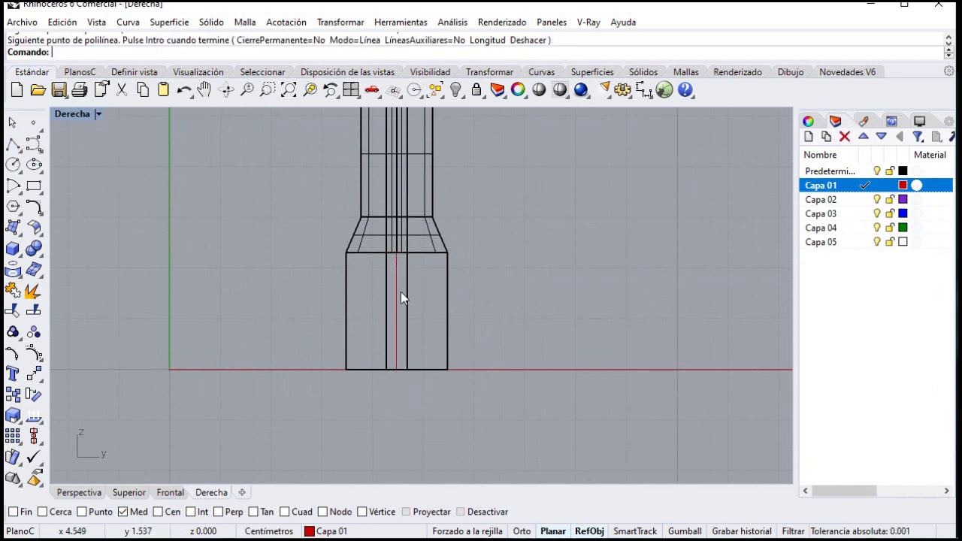
Draw a rectangle 0.6 cm wide and 1.2 cm high centred on the midpoint of the vertical line
click(38, 189)
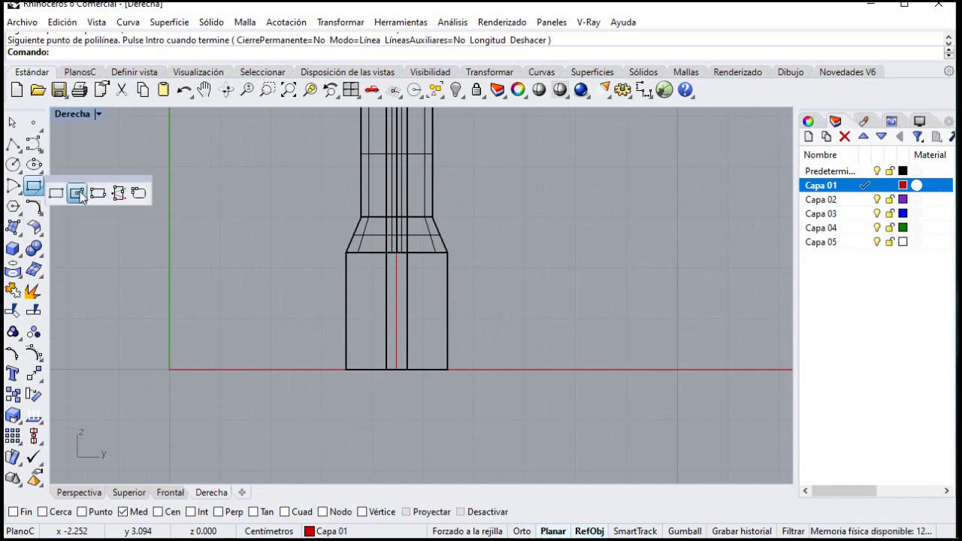
click(78, 193)
click(397, 310)
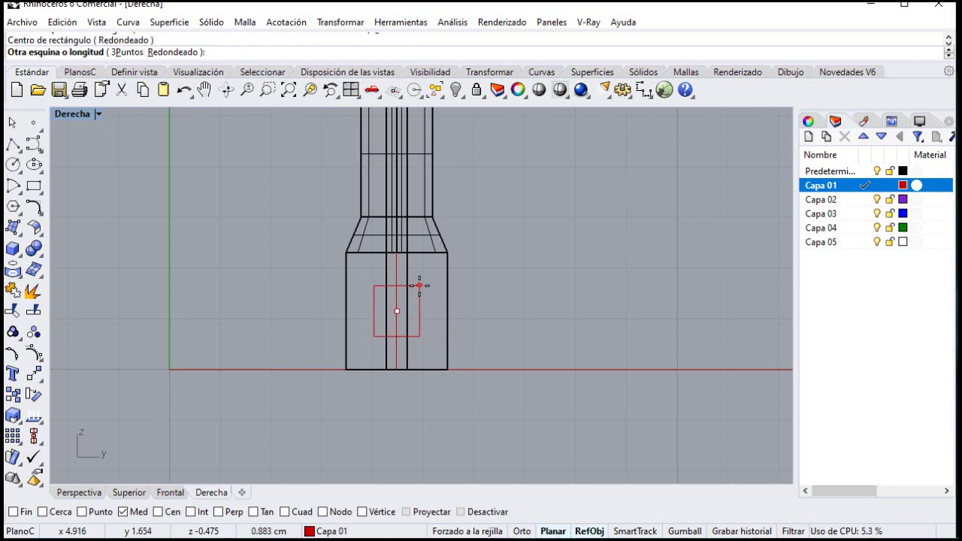
text(.6)
key(Return)
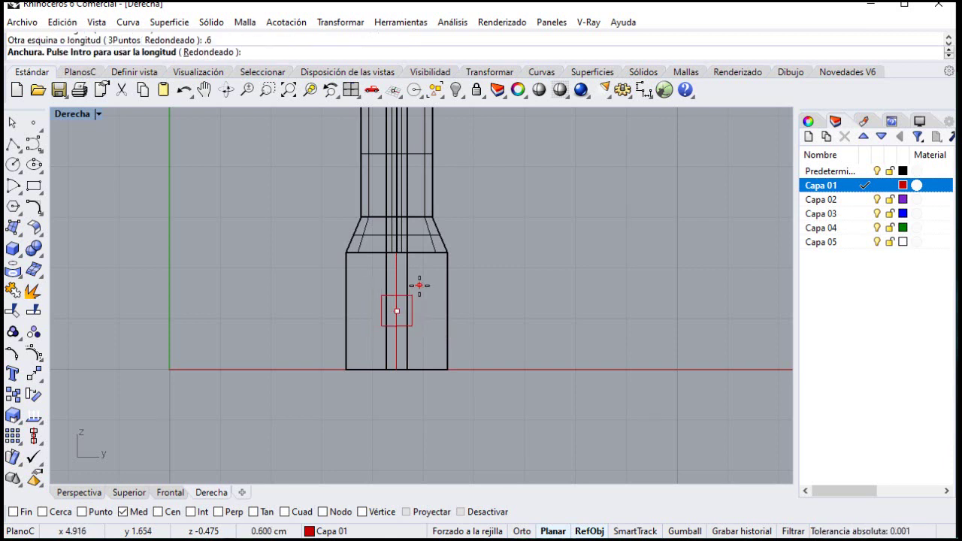
text(1.2)
key(Return)
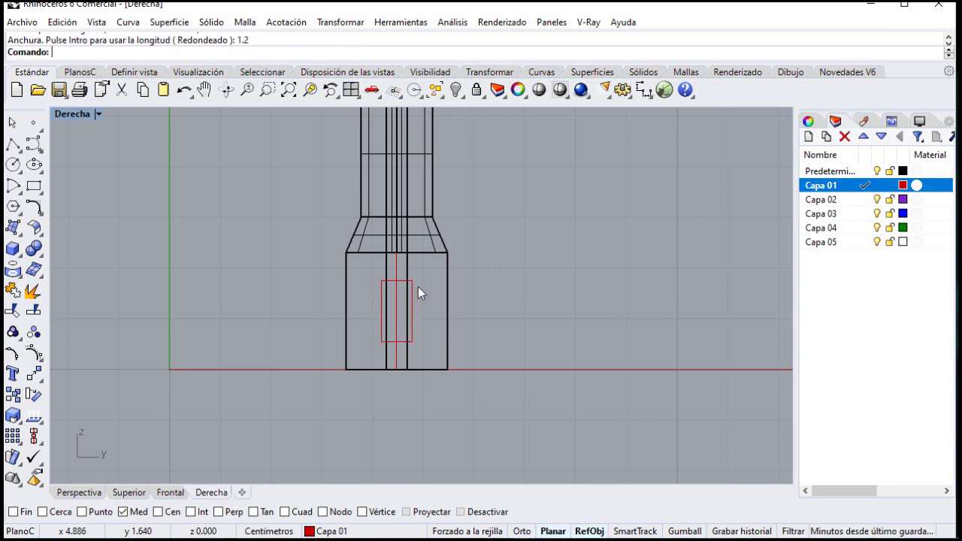
Fillet all corners of the rectangle with a 0.1 cm radius
mouse_move(48, 210)
mouse_down()
mouse_move(37, 210)
mouse_move(59, 205)
mouse_up()
click(43, 216)
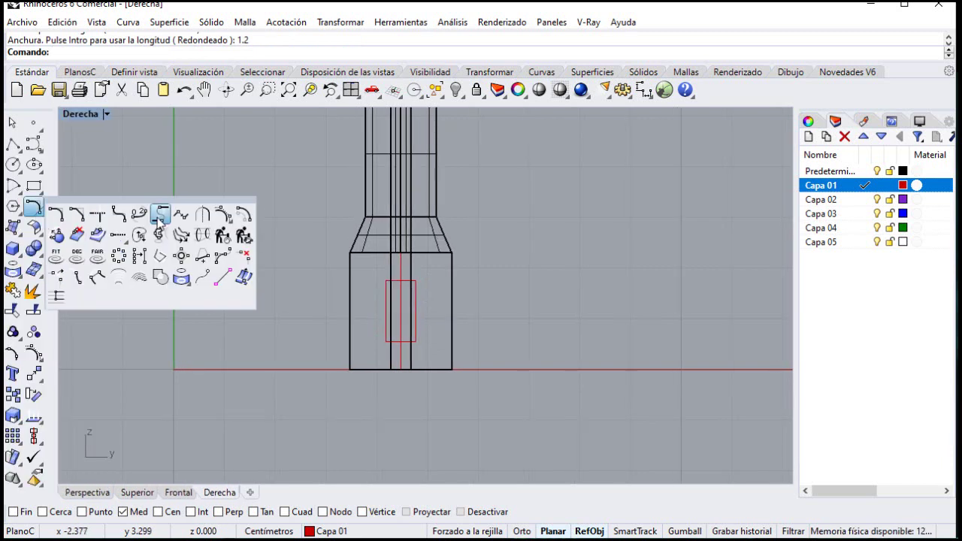
click(119, 221)
click(417, 293)
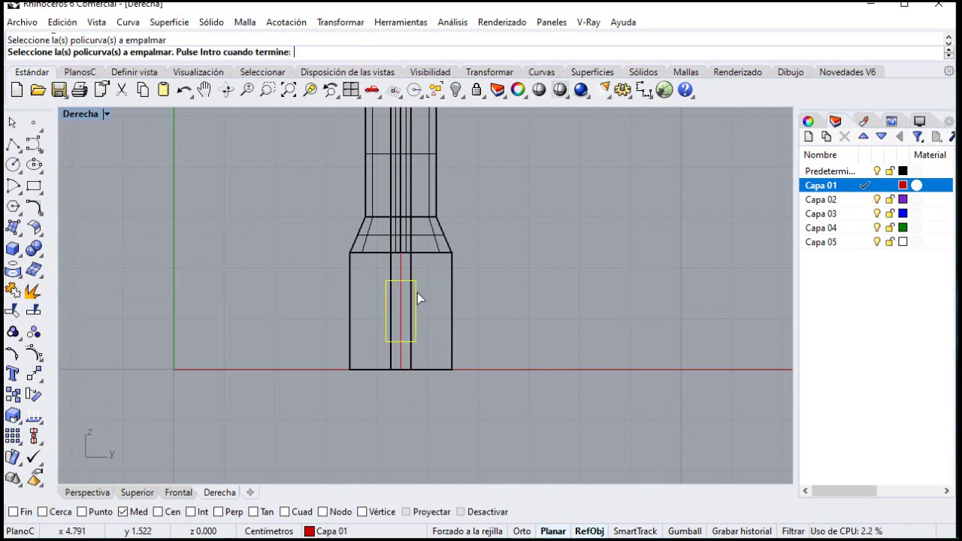
key(Return)
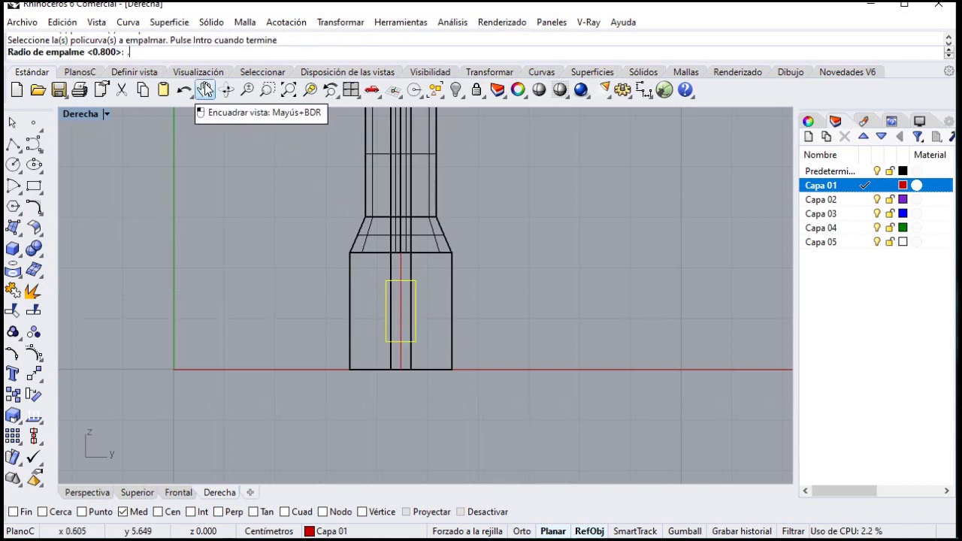
text(.1)
key(Return)
scroll(412, 296, up, 10)
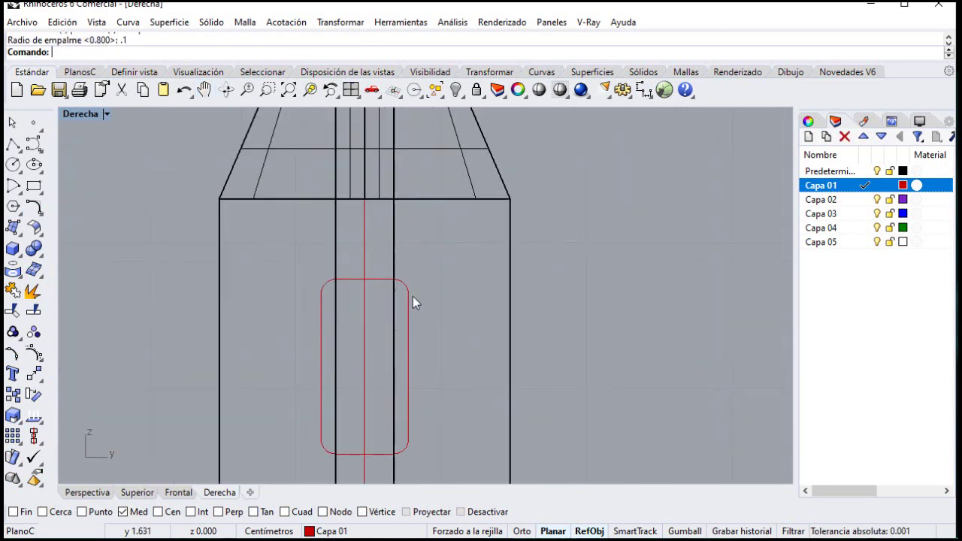
Extrude the rounded rectangle to both sides as a solid block crossing the lower body's side wall
click(409, 295)
double_click(81, 115)
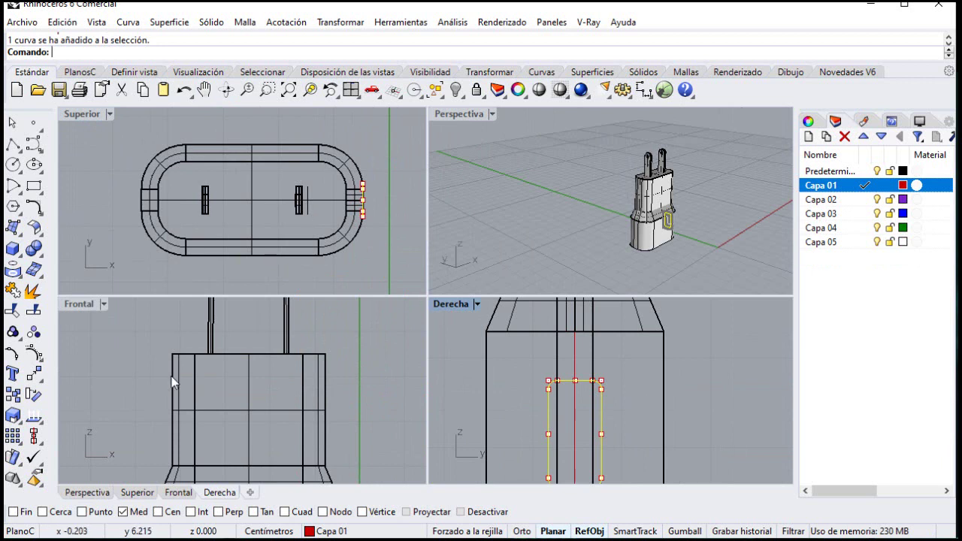
scroll(234, 376, down, 5)
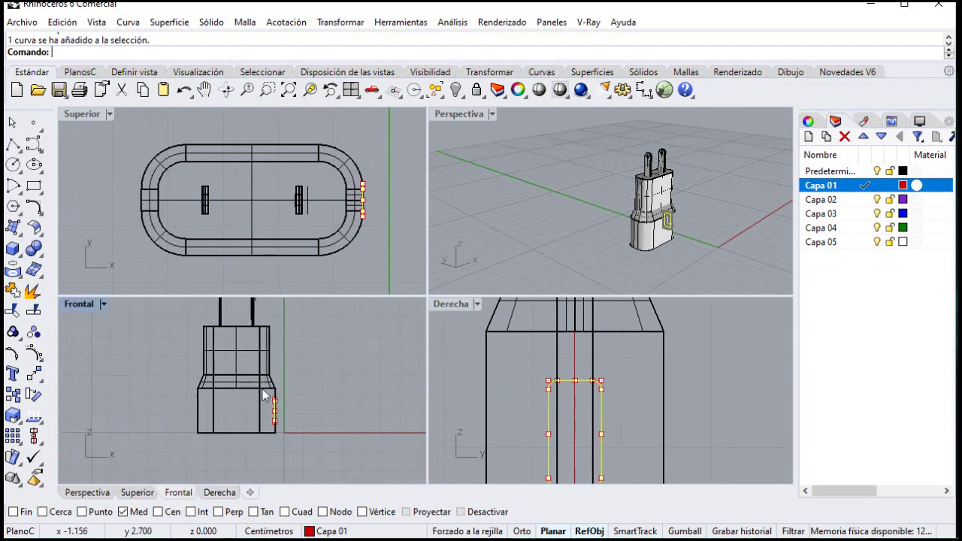
click(13, 249)
click(77, 298)
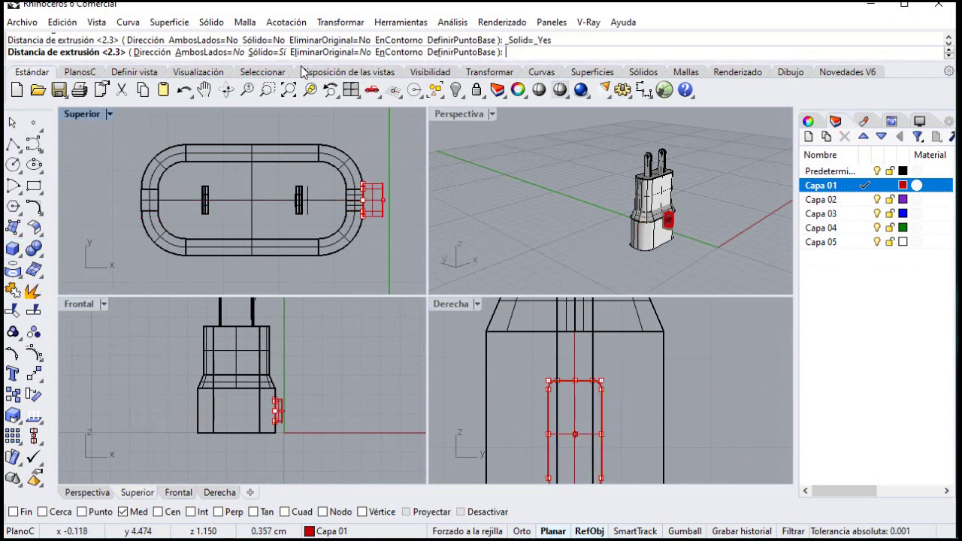
click(202, 52)
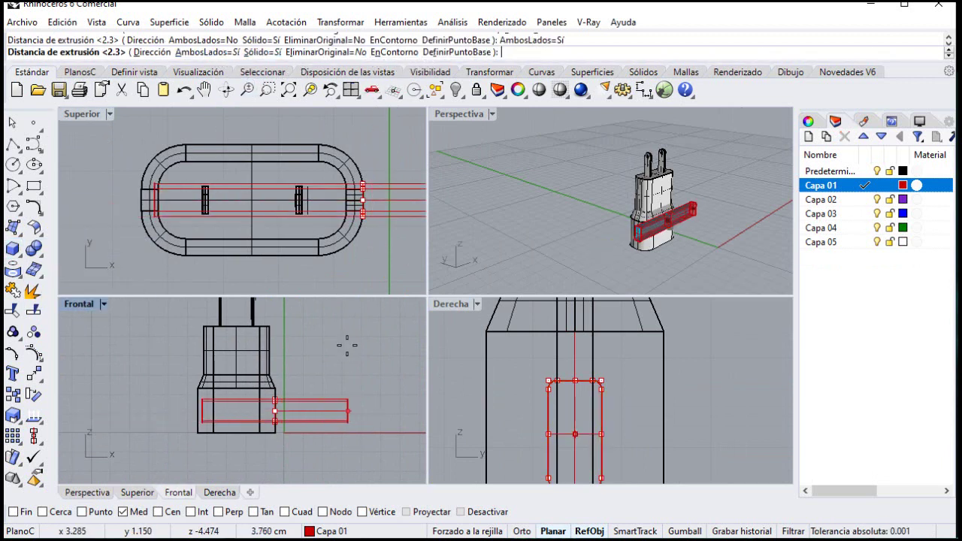
key(Return)
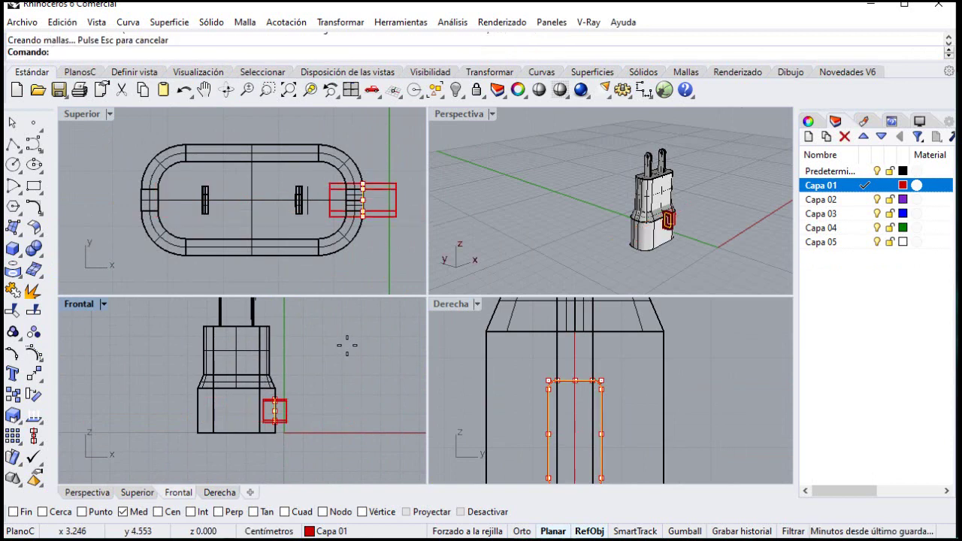
Subtract the red block from the lower body with a Boolean difference, keeping the cutting block
double_click(481, 113)
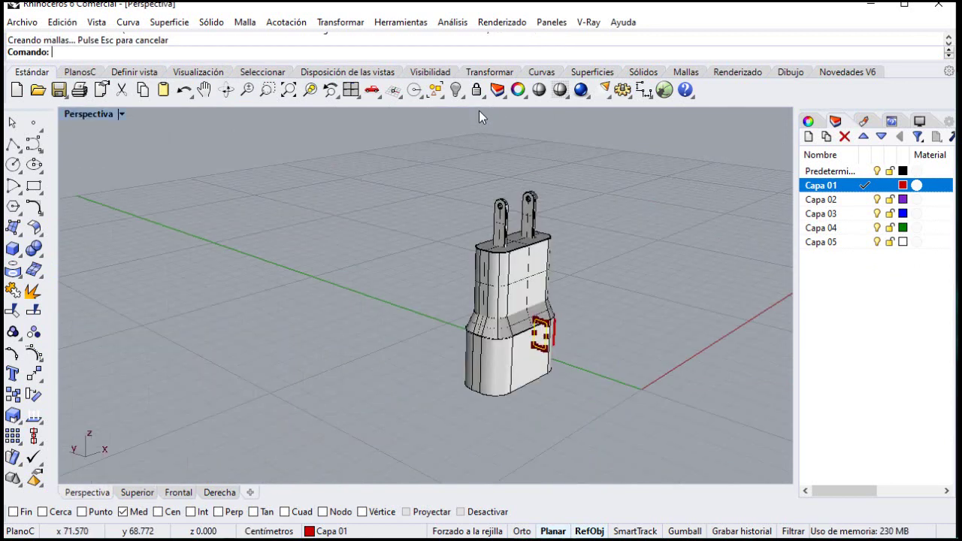
right_drag(481, 128, 394, 364)
scroll(431, 358, up, 3)
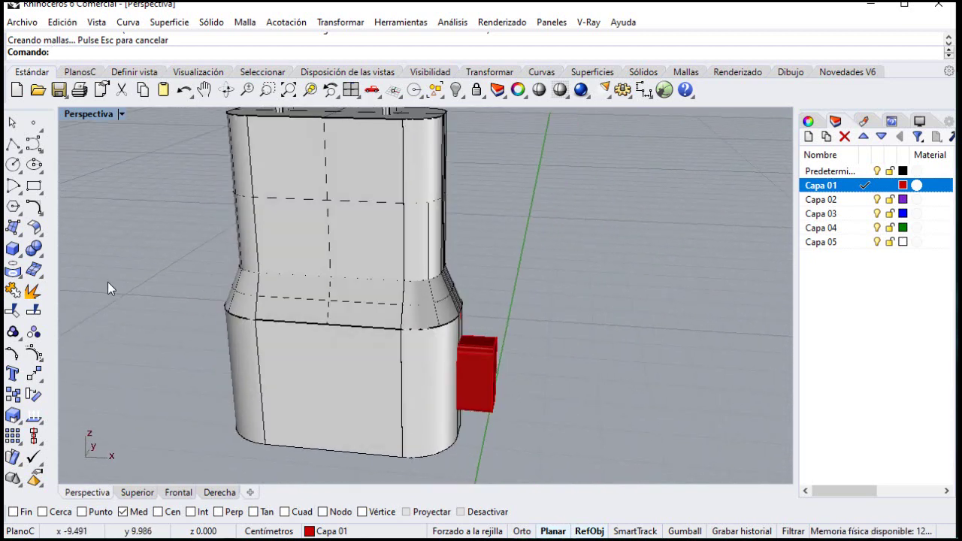
click(33, 247)
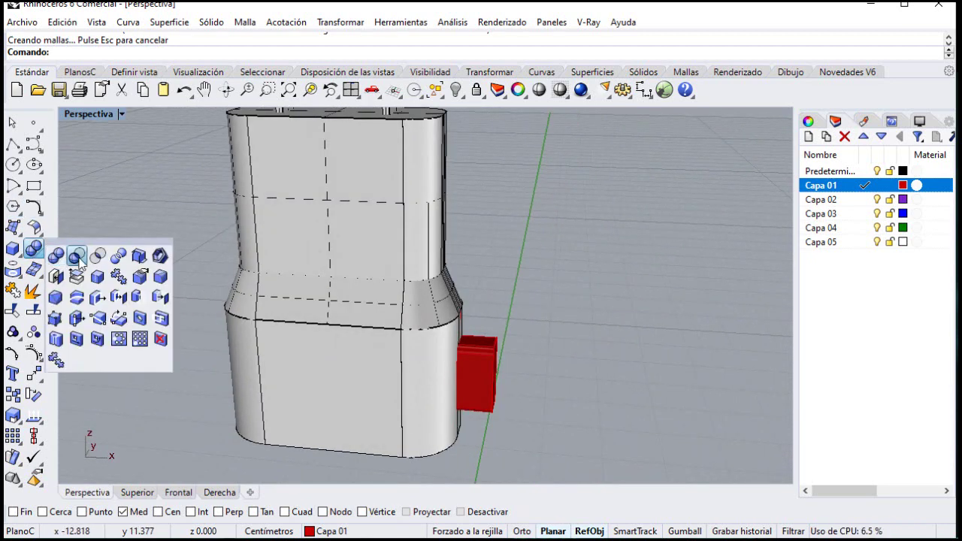
click(77, 257)
click(342, 376)
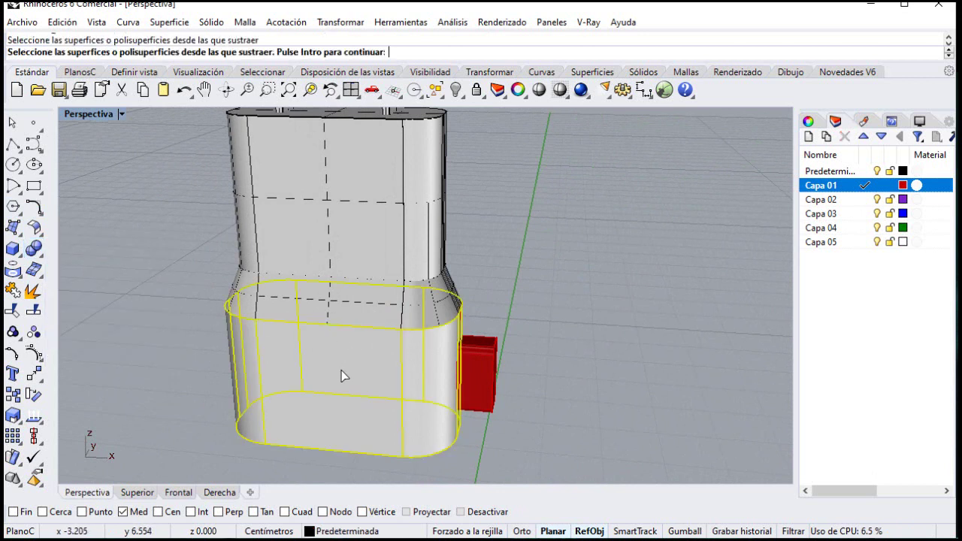
key(Return)
click(472, 380)
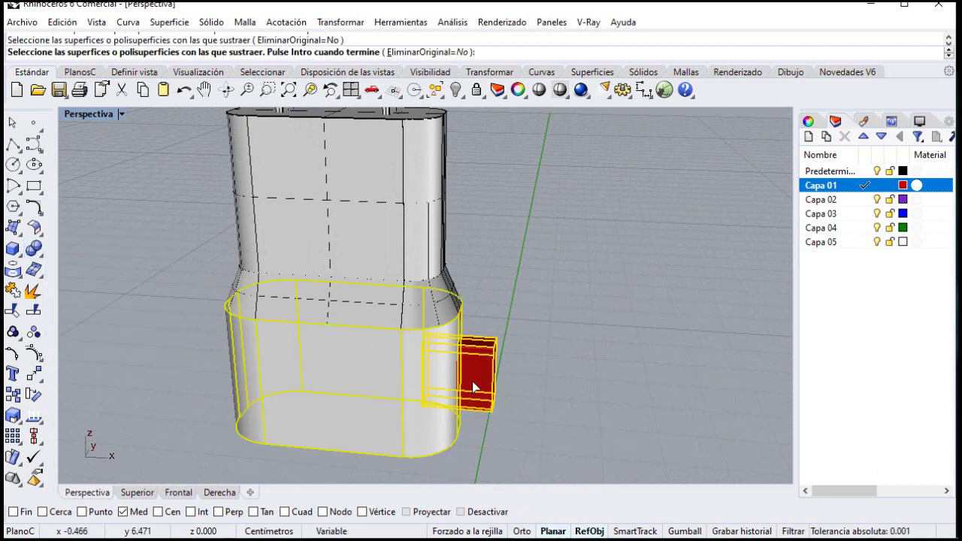
key(Return)
Delete the leftover red cutting block and inspect the port opening in the lower body's side
click(481, 378)
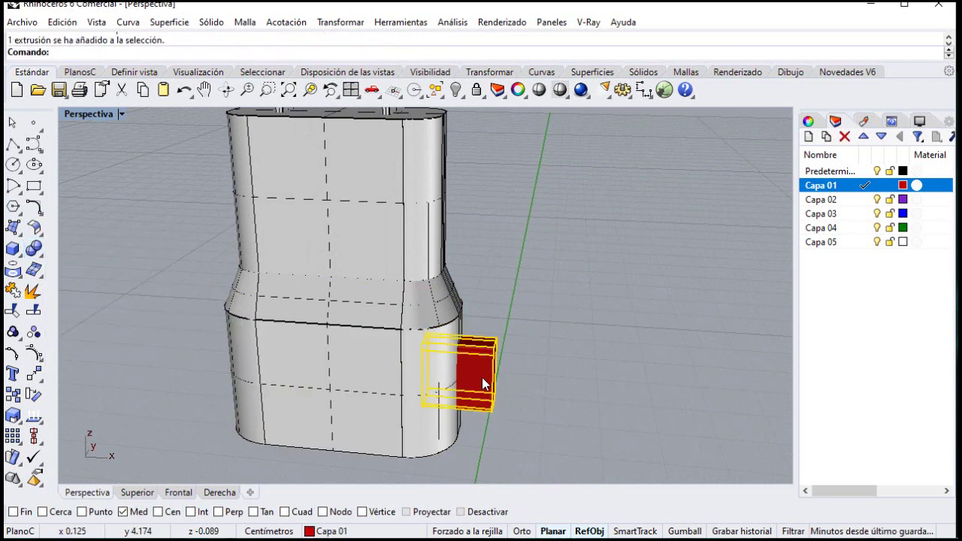
key(Delete)
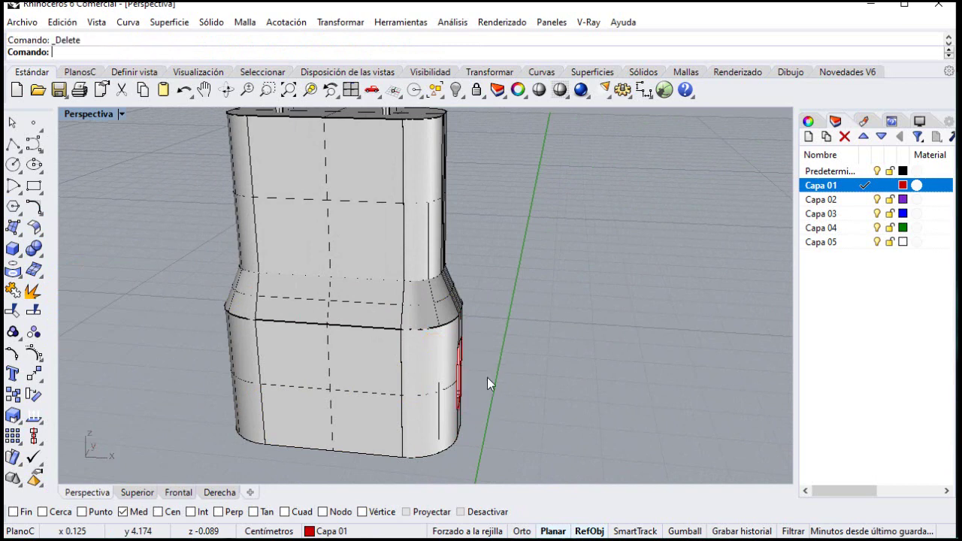
right_drag(487, 377, 488, 326)
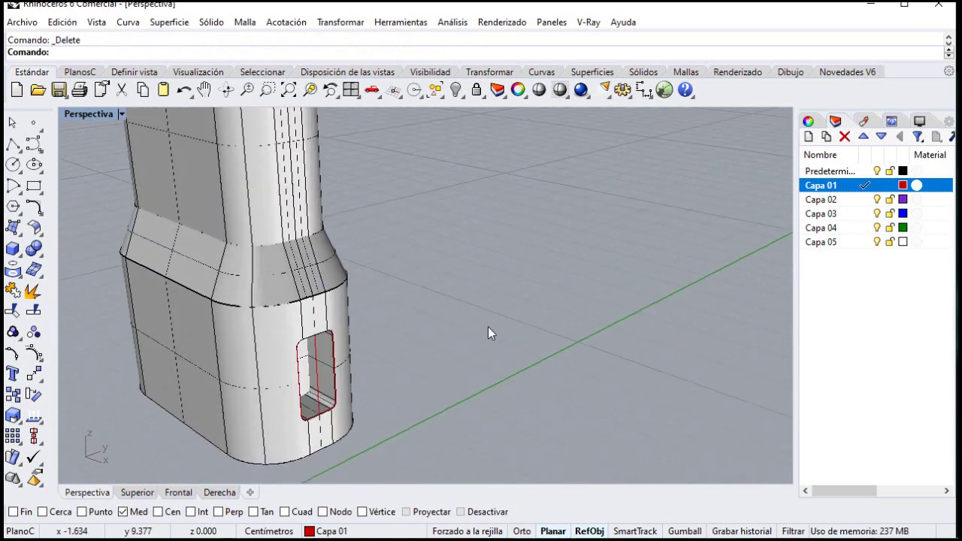
right_drag(369, 338, 333, 348)
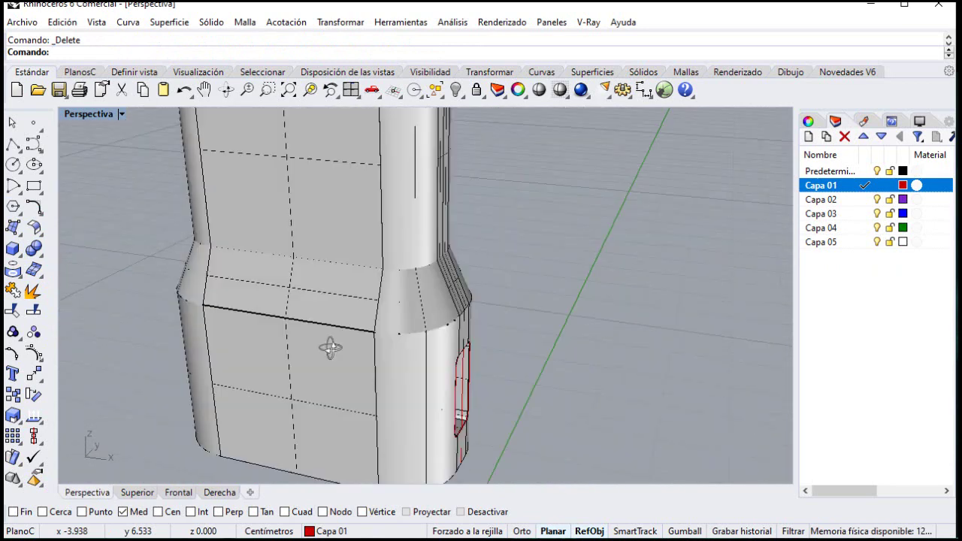
scroll(306, 346, down, 5)
click(301, 341)
click(300, 360)
click(160, 328)
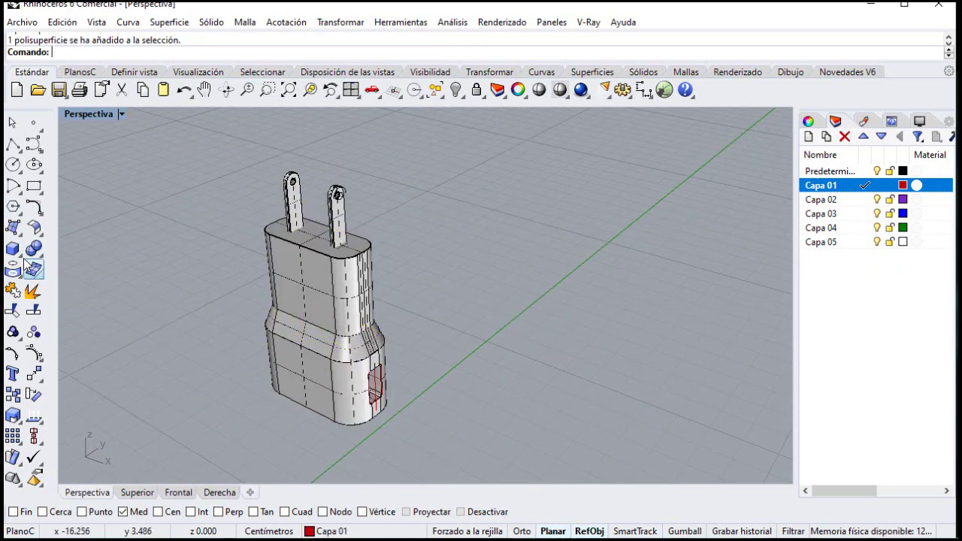
Unite the charger's upper part and lower body into one solid with a Boolean union, and select it to check
click(34, 248)
click(301, 331)
click(300, 380)
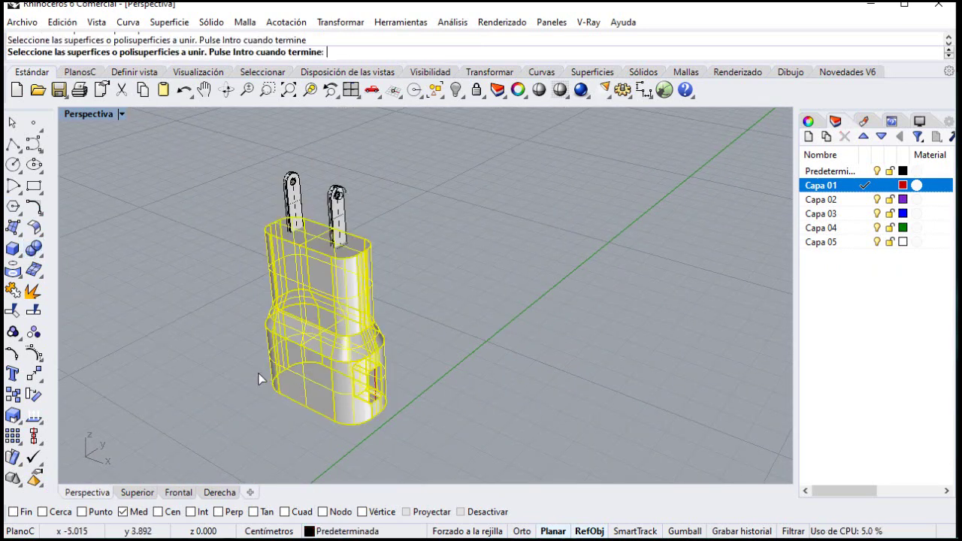
key(Return)
click(298, 375)
click(242, 389)
click(302, 376)
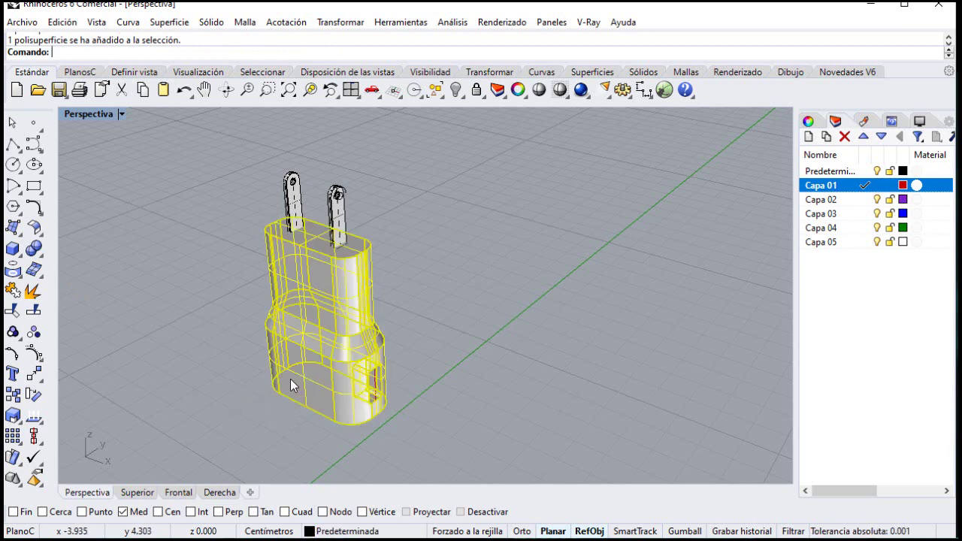
right_drag(255, 305, 225, 286)
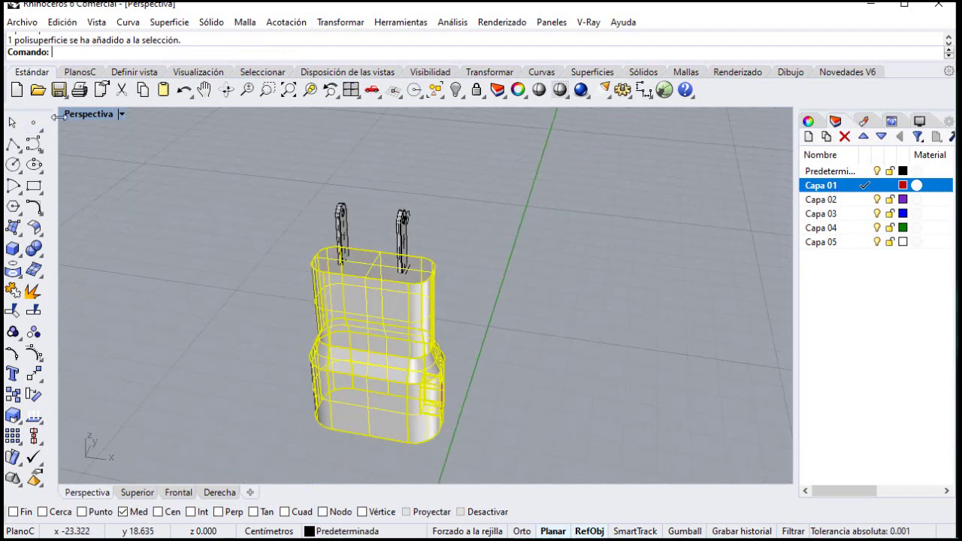
Create solid text "Samsumg" in Segoe Print, 2.5 cm high and 0.2 cm thick, beside the charger in the top view, and select all its letters
double_click(97, 115)
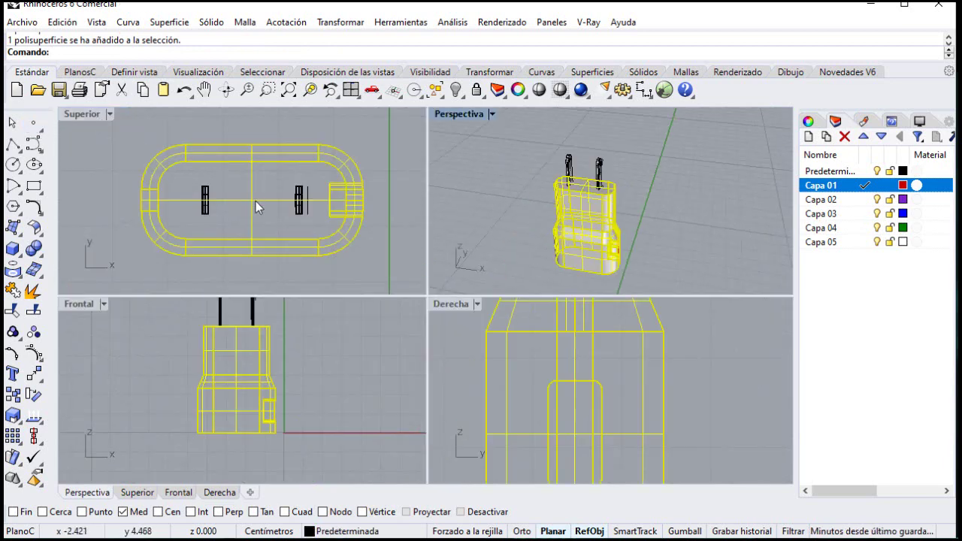
click(109, 214)
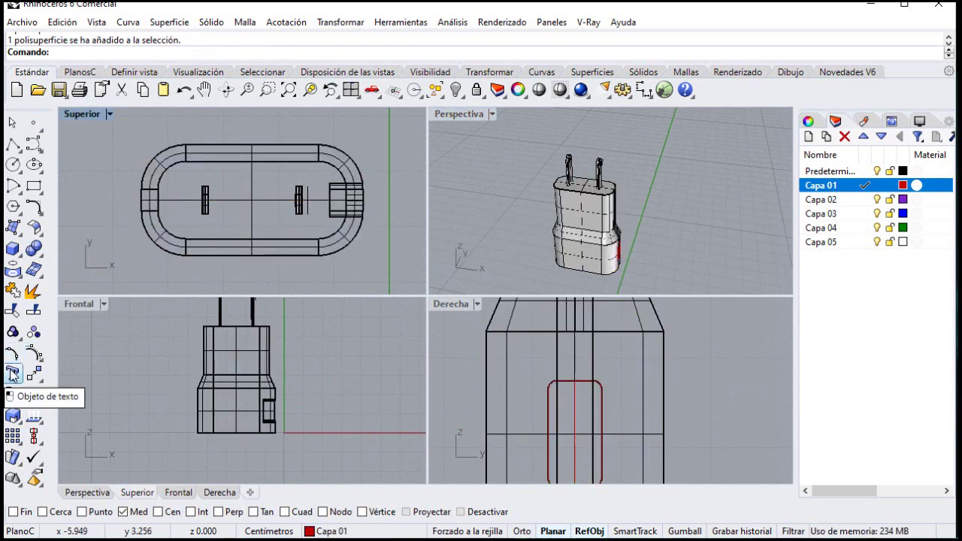
click(13, 374)
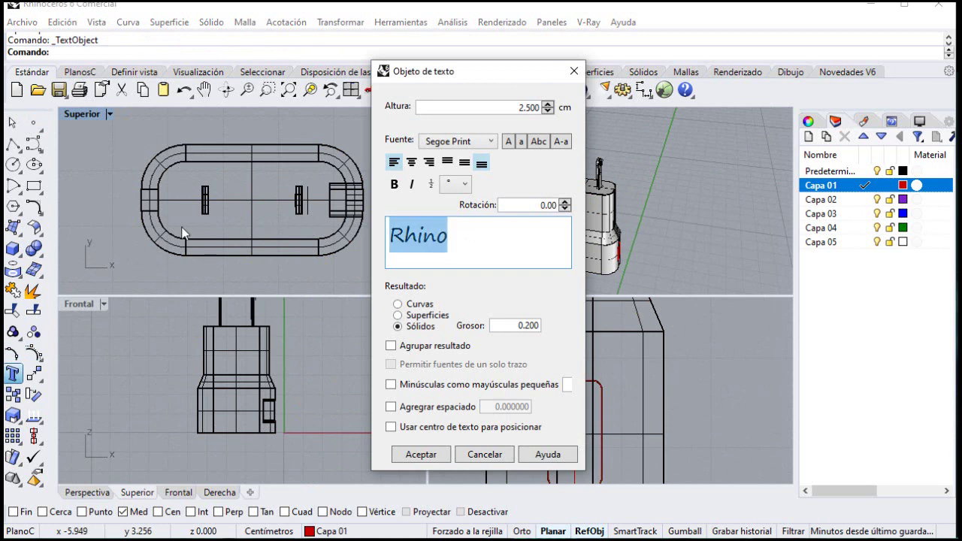
text(Sa)
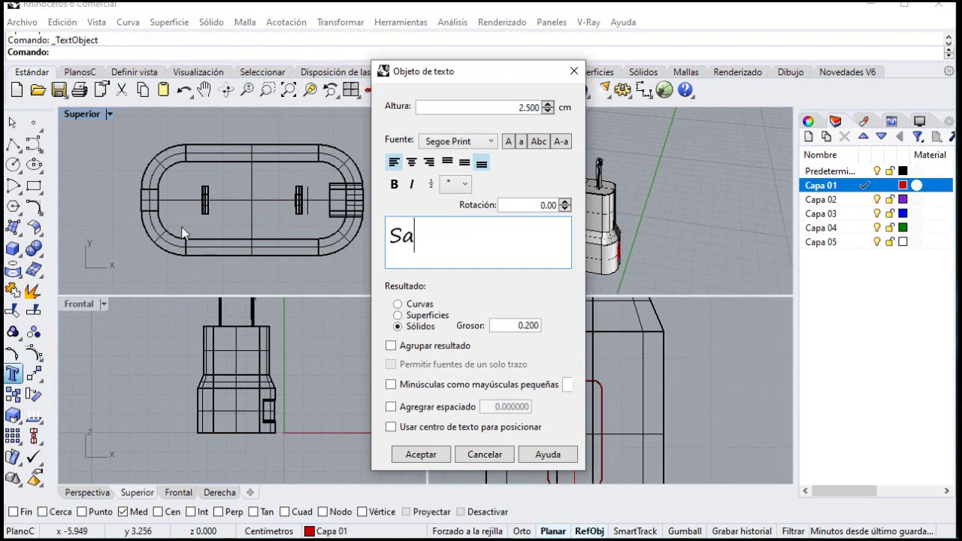
text(msumg)
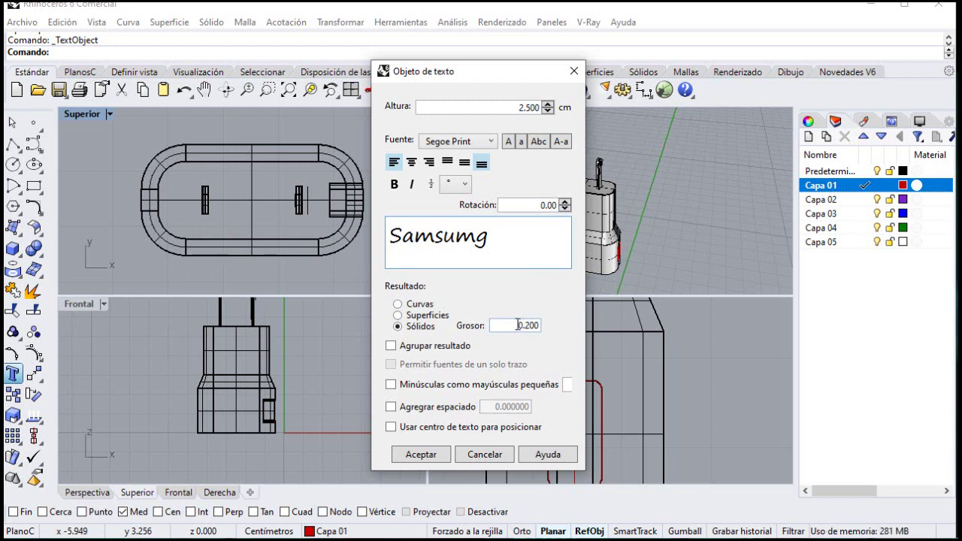
click(421, 455)
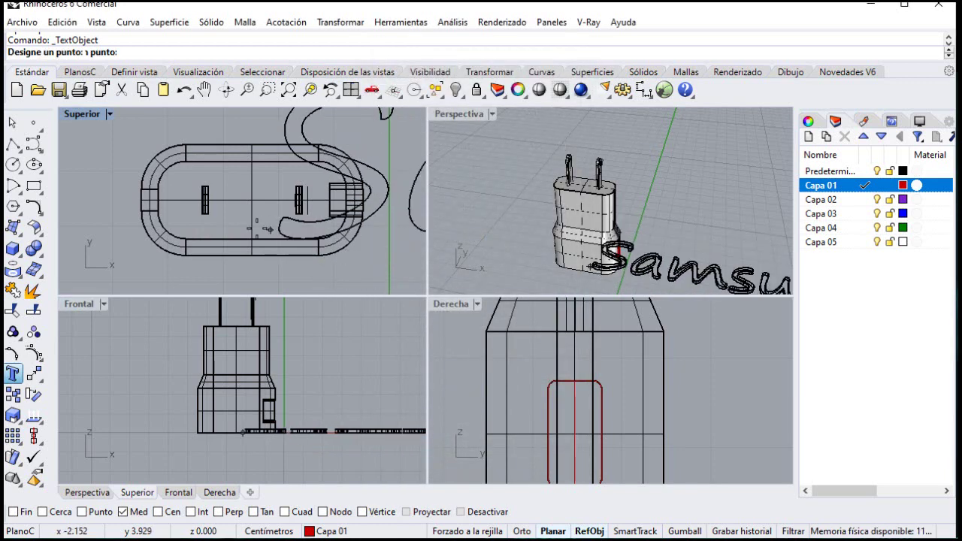
scroll(158, 154, down, 4)
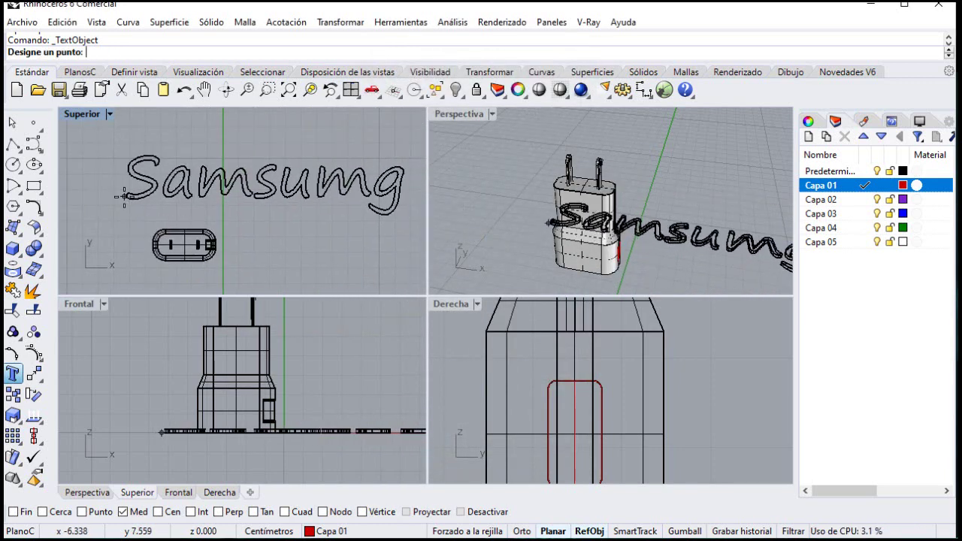
click(143, 164)
drag(143, 131, 399, 224)
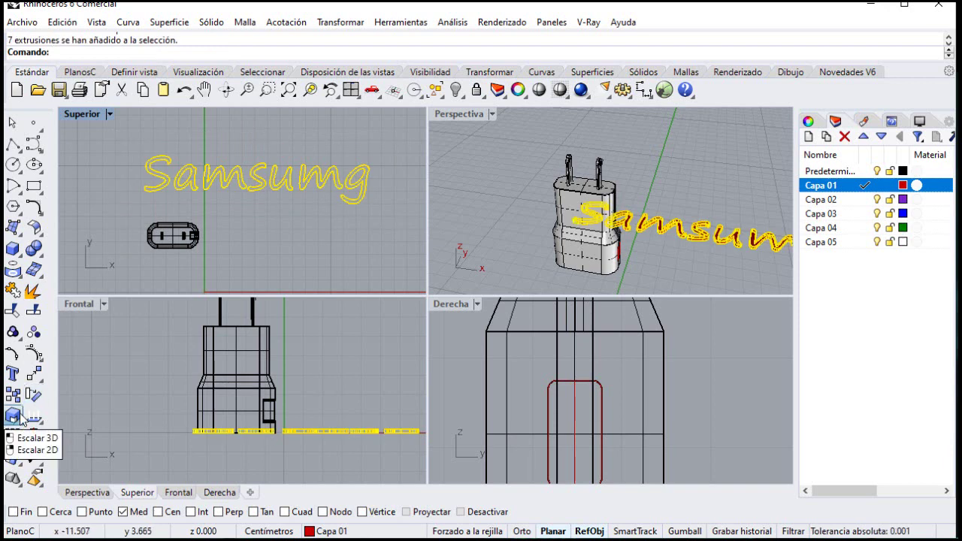